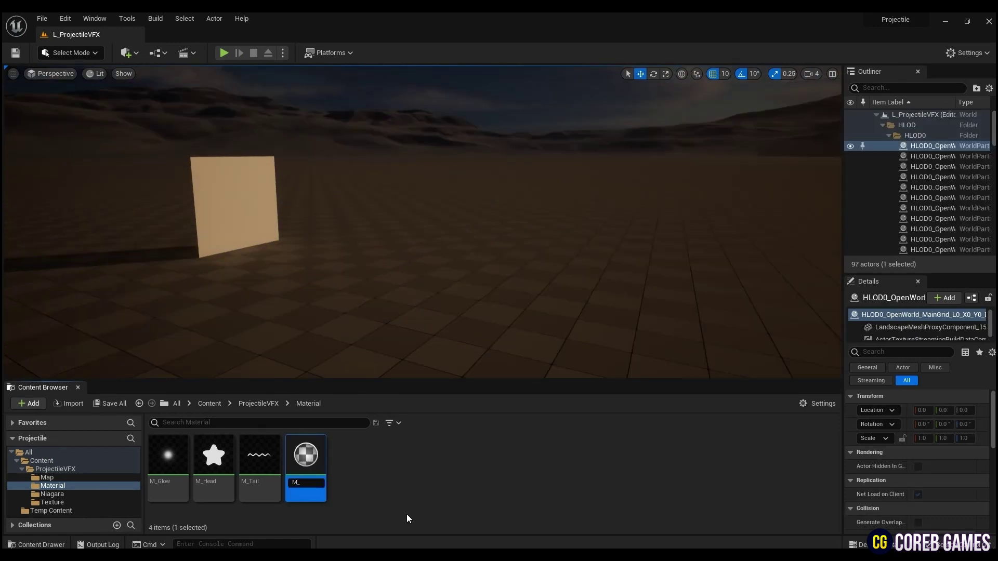
# Step: Name the new material M_Head2 and open its empty material graph
pyautogui.write('Head2')
pyautogui.press('Return')
pyautogui.doubleClick(259, 460)
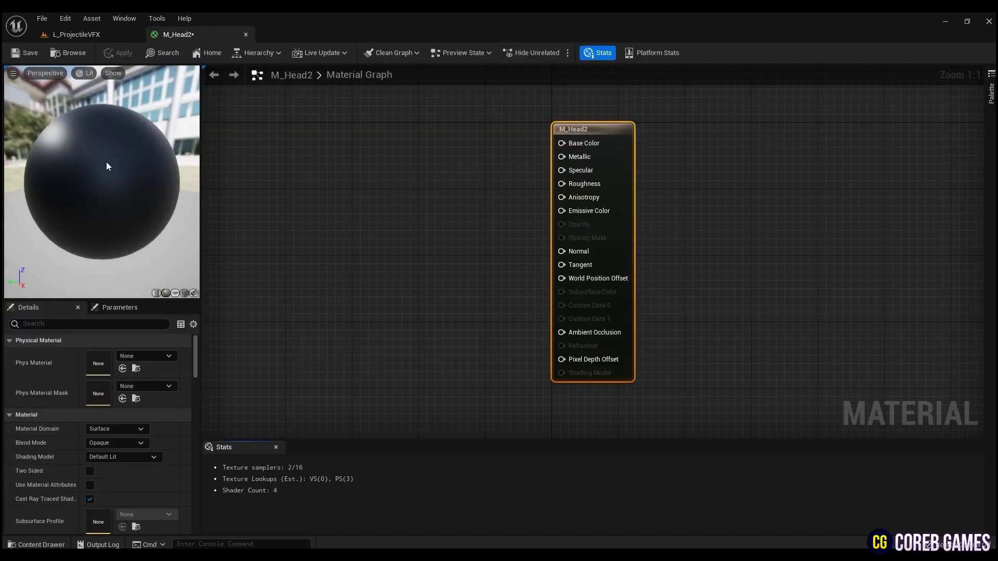
# Step: Add a T_Star Texture Sample and two Multiply nodes to the M_Head2 graph
pyautogui.click(312, 208)
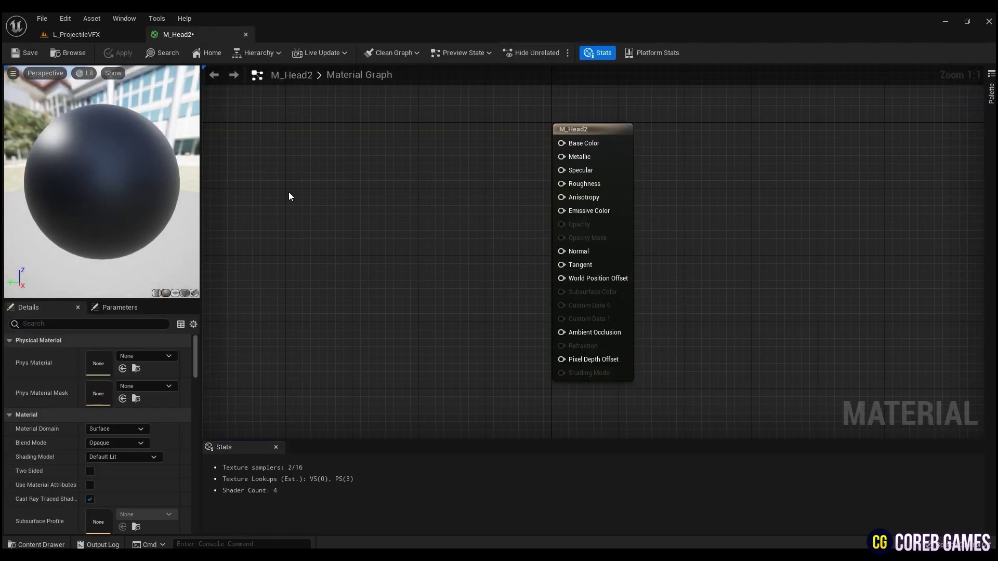
pyautogui.click(288, 192)
pyautogui.moveTo(480, 250); pyautogui.dragTo(528, 251, button='right')
pyautogui.click(134, 441)
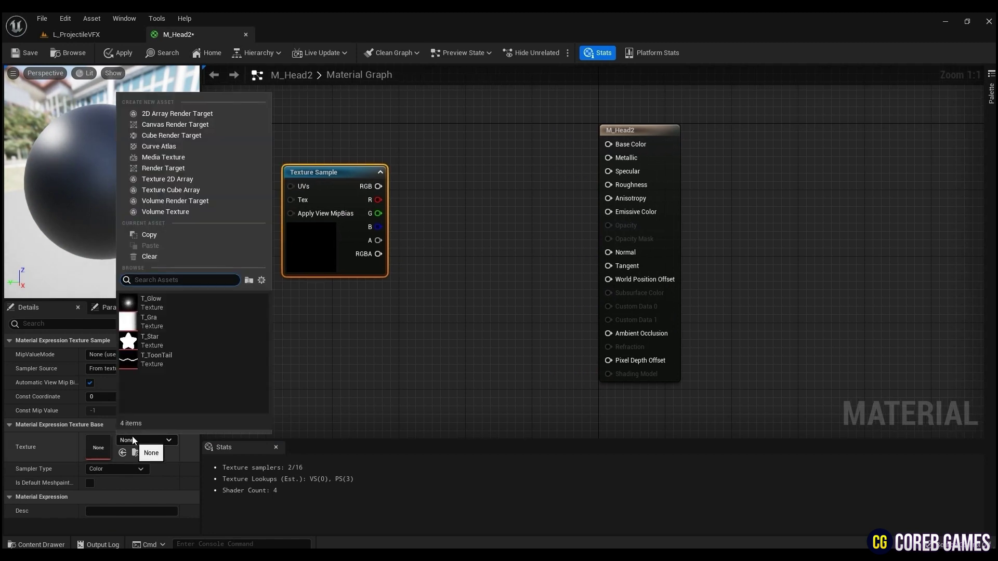
pyautogui.click(136, 339)
pyautogui.moveTo(317, 245); pyautogui.dragTo(284, 261)
pyautogui.click(495, 204)
pyautogui.click(498, 186)
pyautogui.click(499, 273)
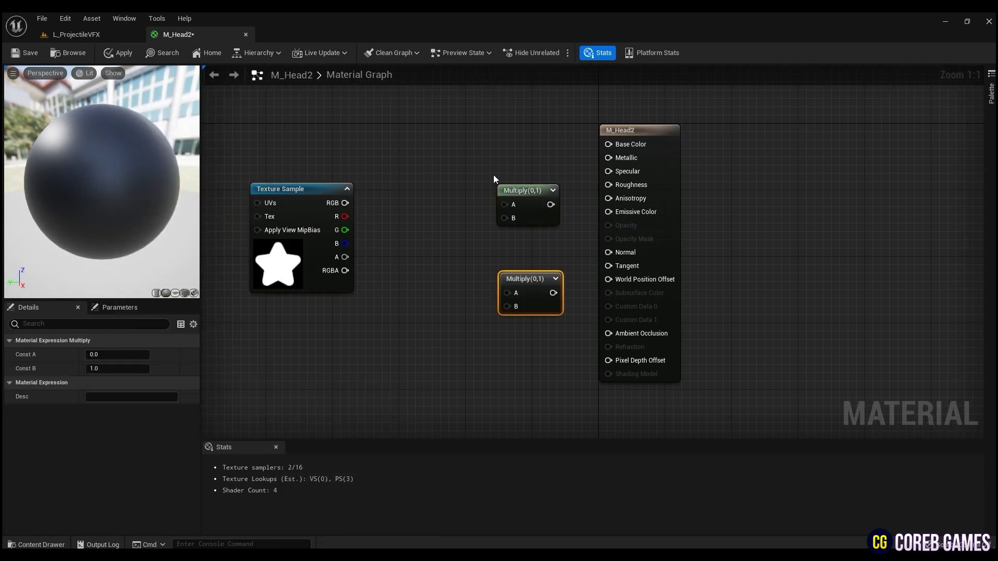
pyautogui.moveTo(315, 210); pyautogui.dragTo(339, 277)
pyautogui.click(521, 195)
# Step: Add a Particle Color node and multiply its colour and alpha by the texture's RGB and alpha
pyautogui.rightClick(440, 120)
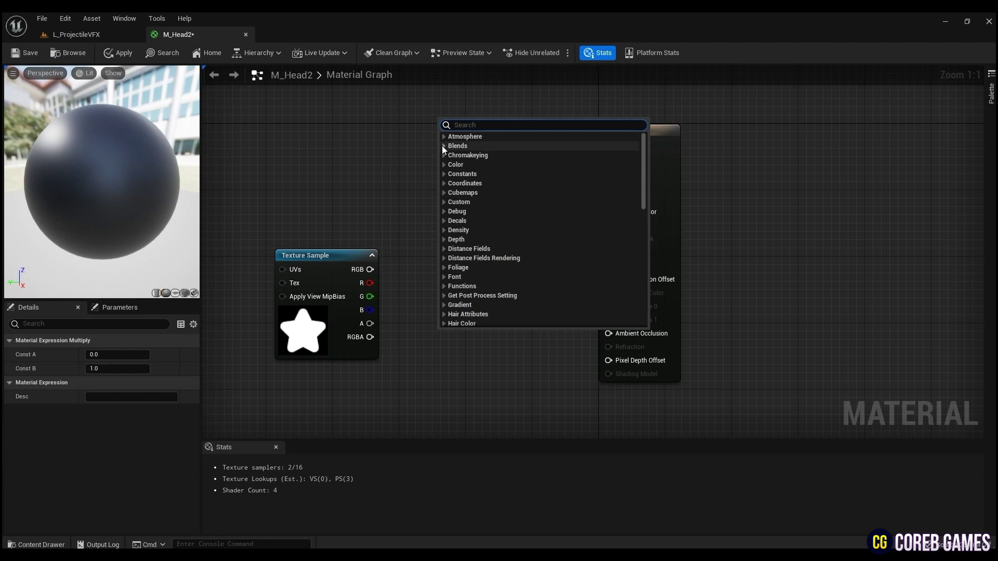
pyautogui.write('particlecolor')
pyautogui.press('Return')
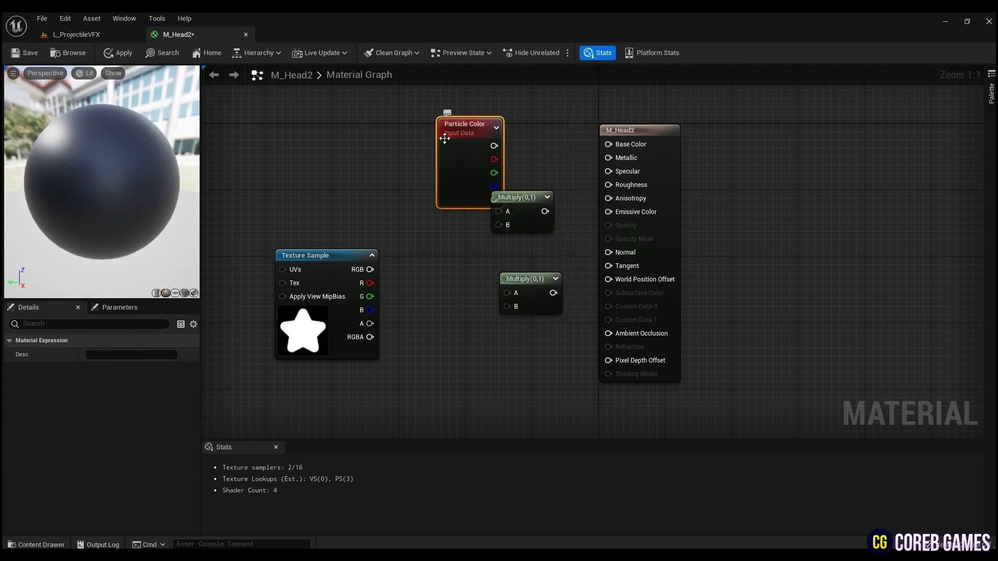
pyautogui.moveTo(504, 151); pyautogui.dragTo(507, 213)
pyautogui.moveTo(406, 165); pyautogui.dragTo(506, 292)
pyautogui.moveTo(370, 270); pyautogui.dragTo(498, 225)
pyautogui.moveTo(370, 324); pyautogui.dragTo(499, 308)
# Step: Feed the tinted star colour into Emissive Color and preview on a plane
pyautogui.click(522, 281)
pyautogui.click(581, 341)
pyautogui.moveTo(530, 211); pyautogui.dragTo(635, 212)
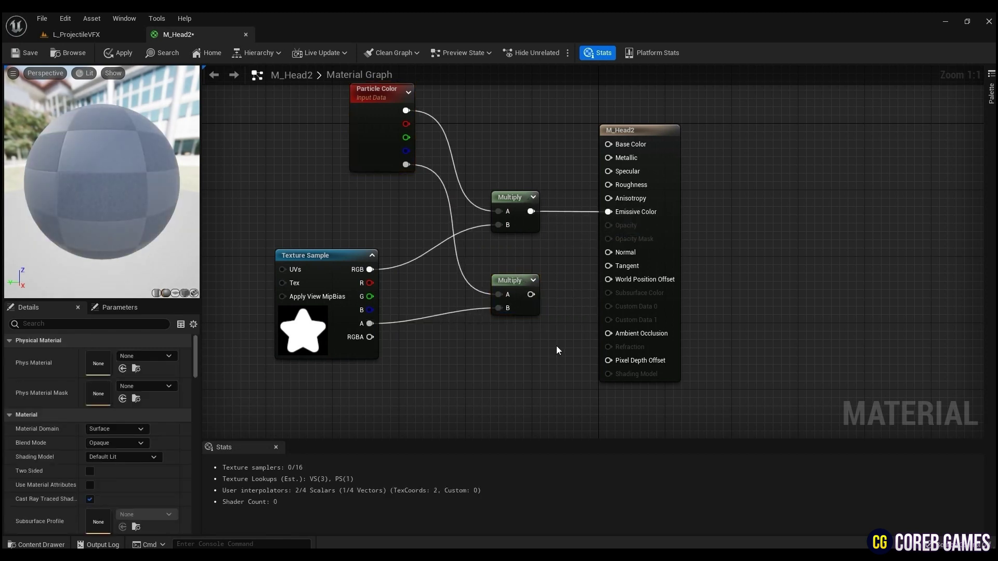
pyautogui.click(176, 294)
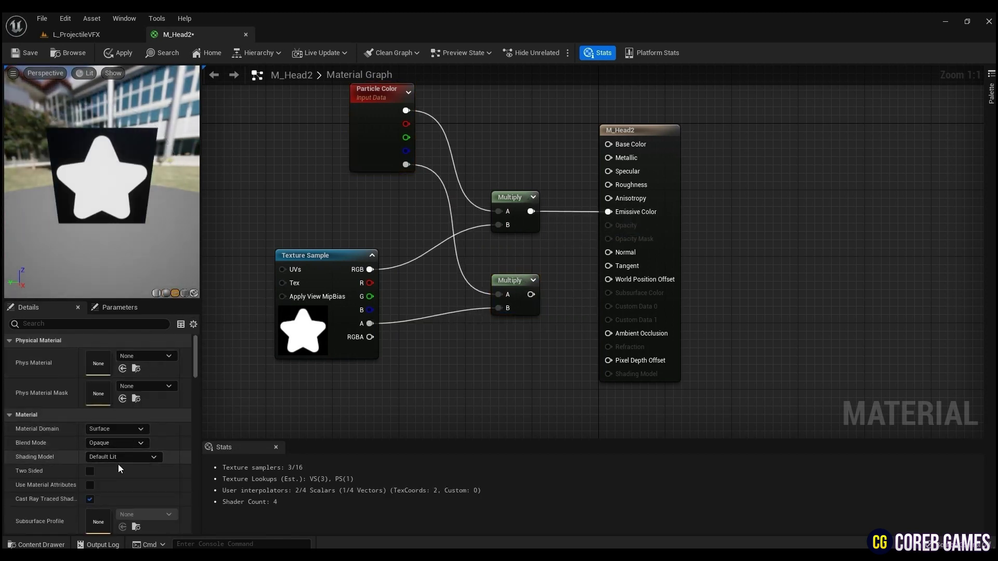
# Step: Set blend mode Additive, Unlit, Two Sided, wire faded alpha to Opacity, and save
pyautogui.click(118, 445)
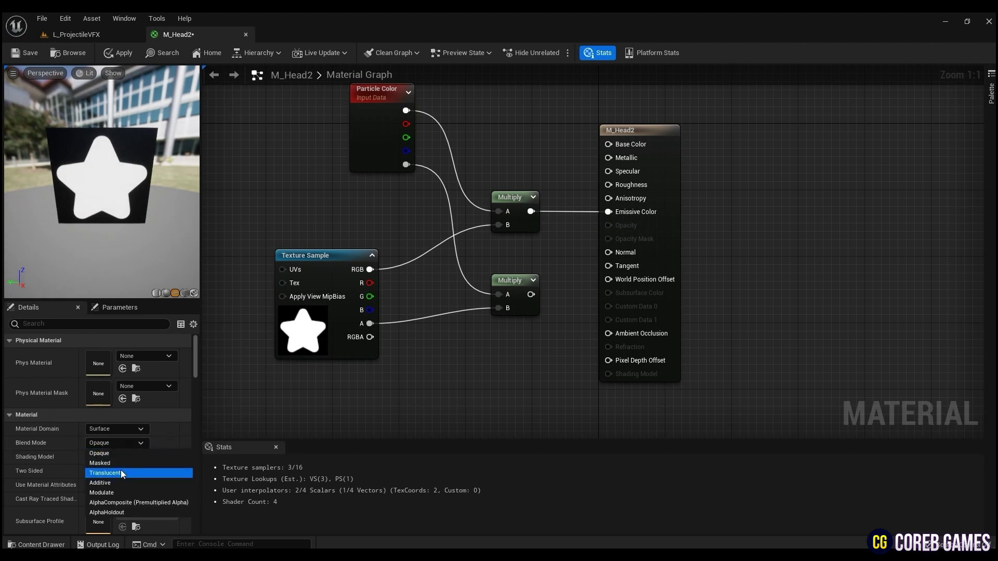
pyautogui.click(111, 480)
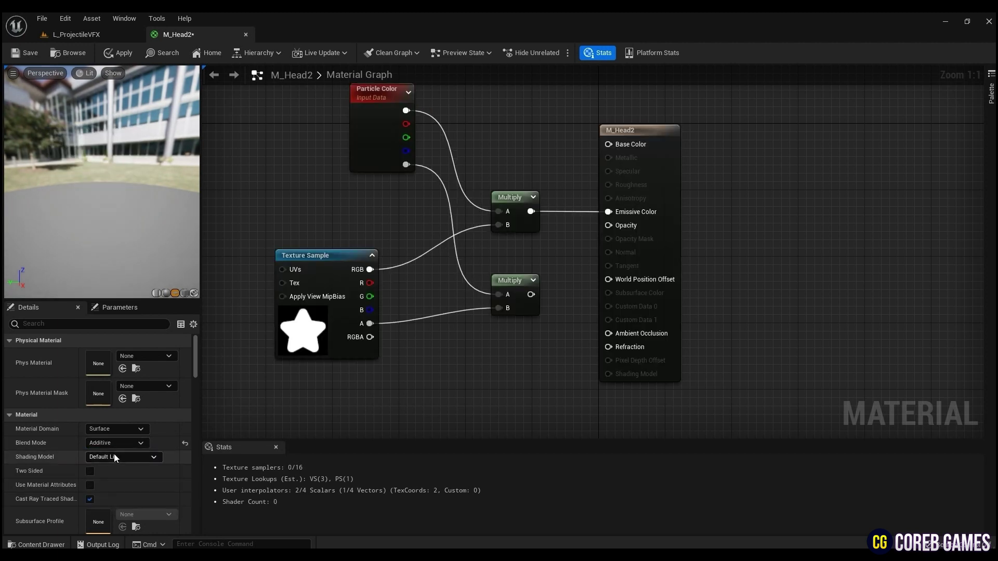
pyautogui.click(114, 455)
pyautogui.click(95, 328)
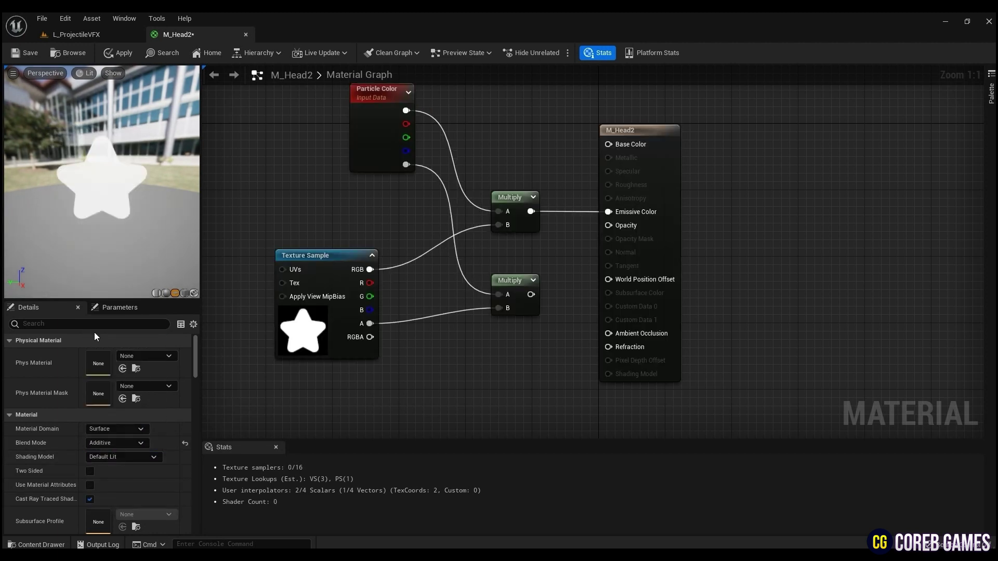
pyautogui.click(90, 471)
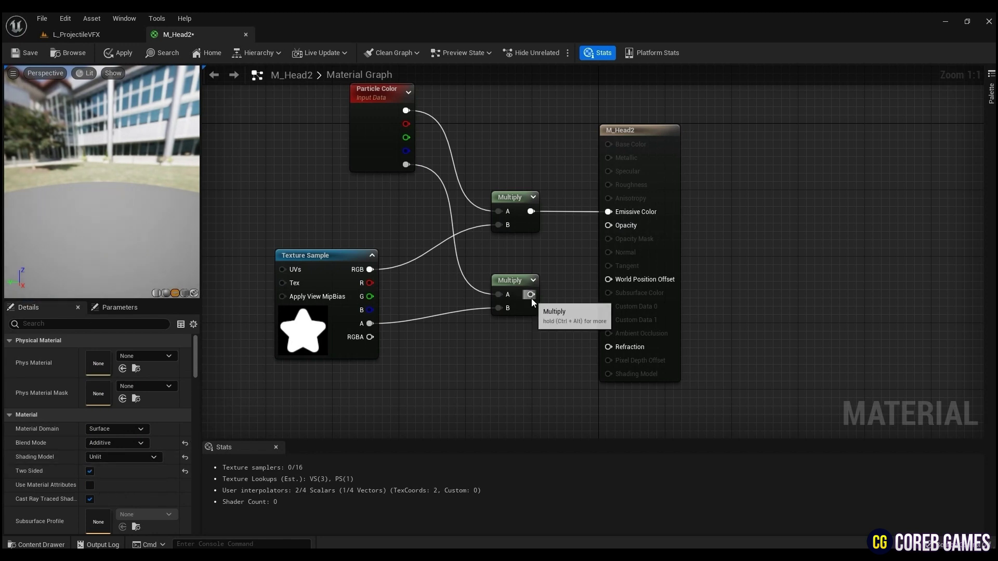
pyautogui.moveTo(531, 294); pyautogui.dragTo(608, 225)
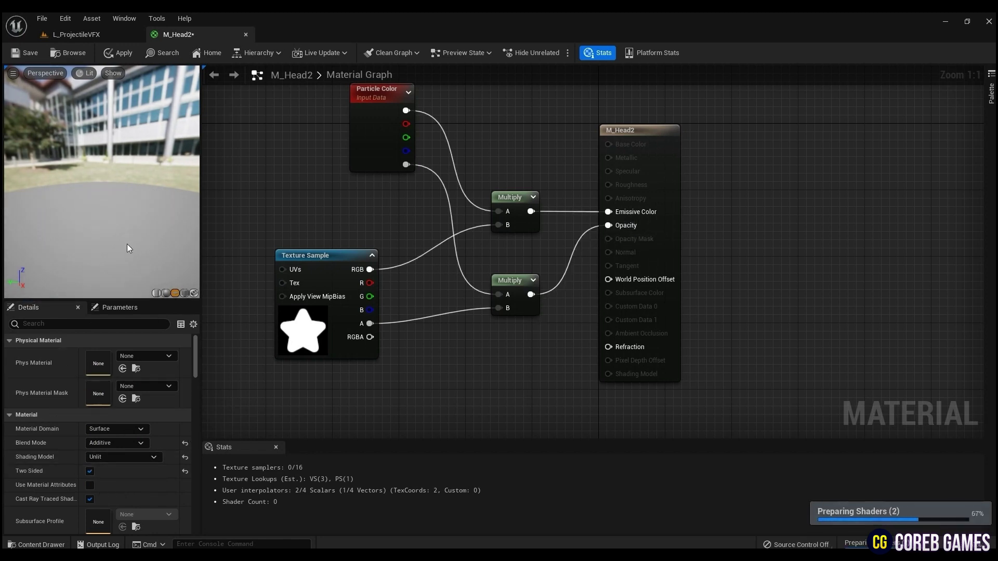
pyautogui.hotkey('ctrl', 's')
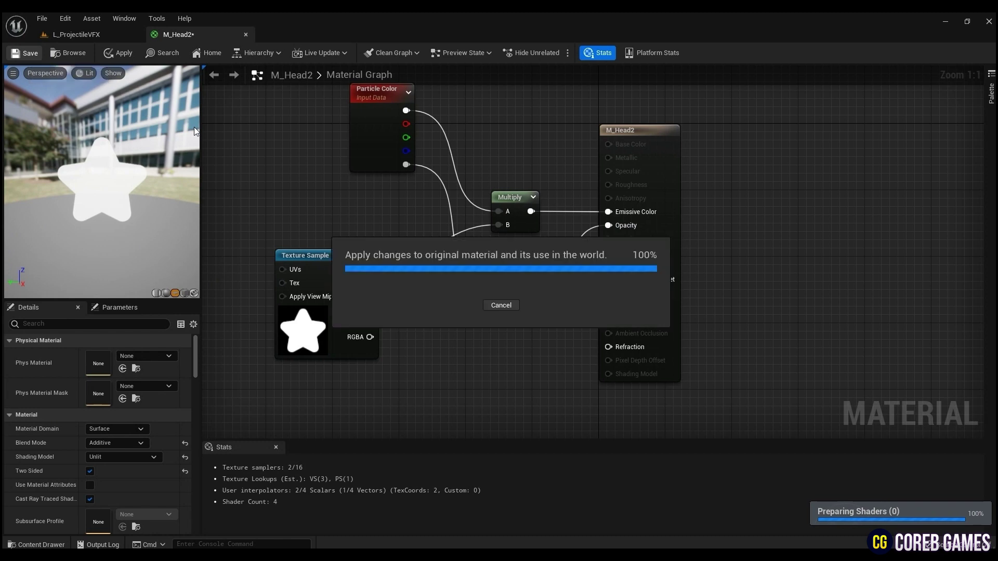
# Step: Duplicate M_Head2 and rename the copy M_Glow2
pyautogui.click(245, 34)
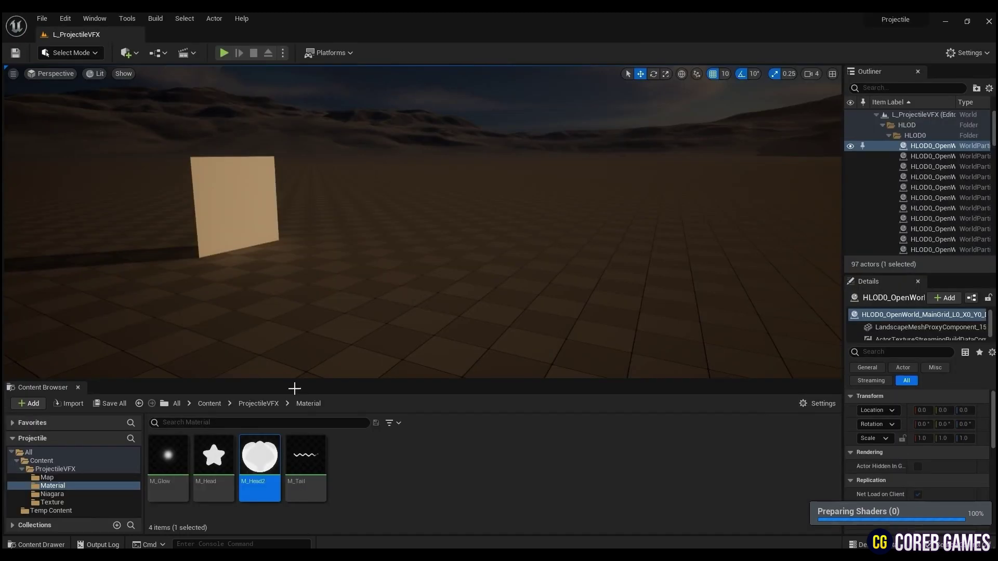
pyautogui.hotkey('ctrl', 'd')
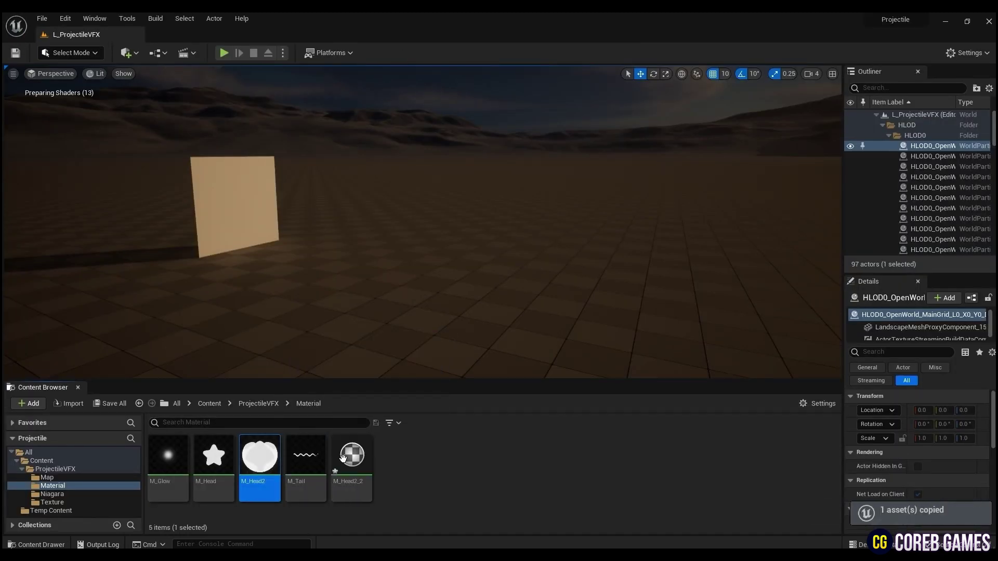
pyautogui.rightClick(352, 458)
pyautogui.click(410, 262)
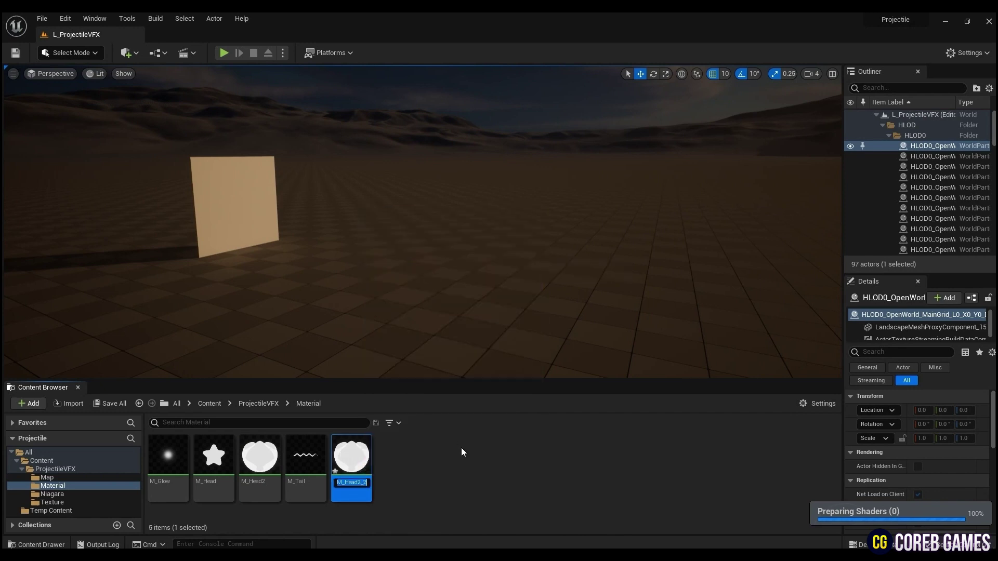
pyautogui.press('BackSpace')
pyautogui.write('M_')
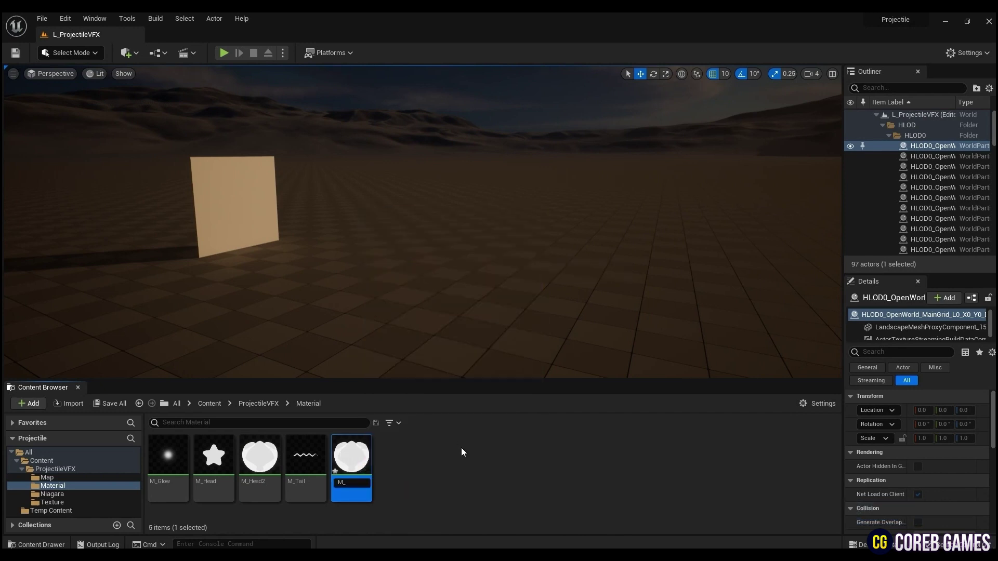
pyautogui.write('Glow')
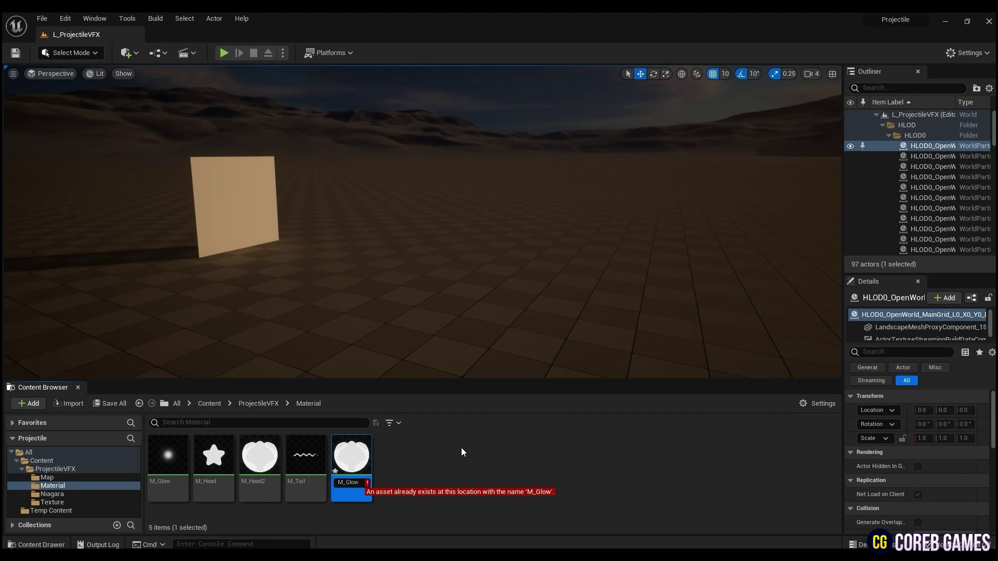
pyautogui.write('2')
pyautogui.press('Return')
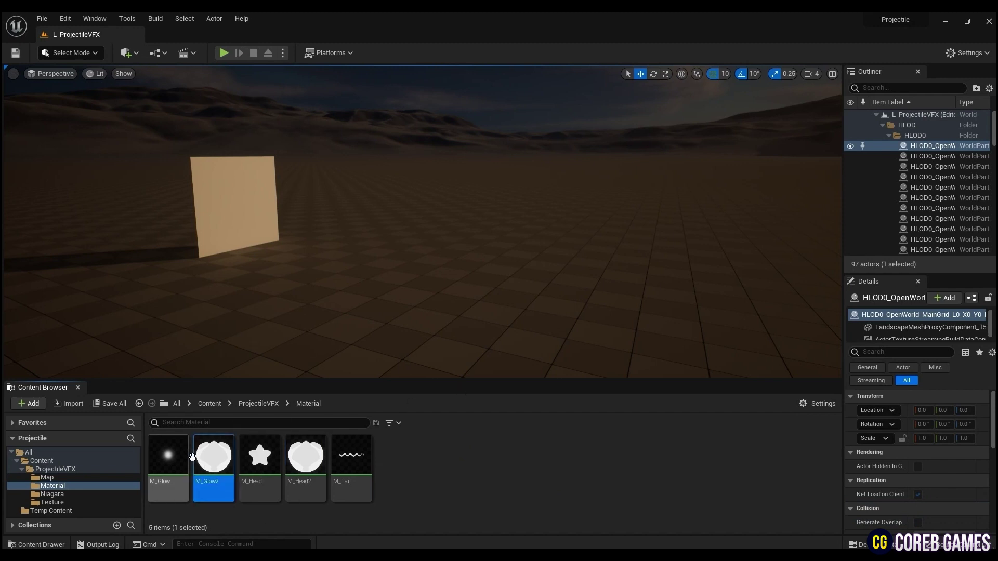
# Step: Swap M_Glow2's Texture Sample to T_Glow and apply the change
pyautogui.doubleClick(213, 457)
pyautogui.click(291, 333)
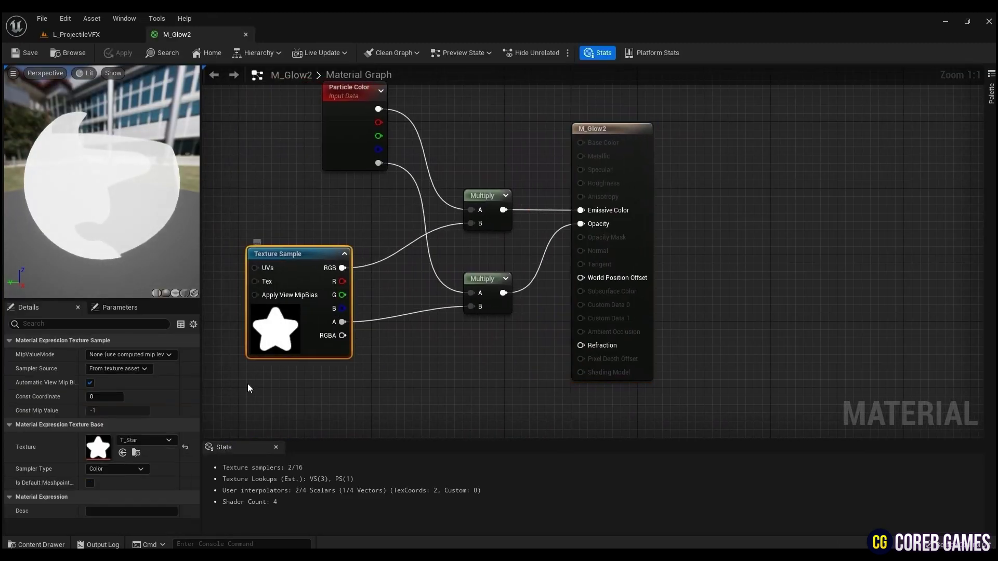
pyautogui.click(145, 440)
pyautogui.click(154, 304)
pyautogui.click(176, 293)
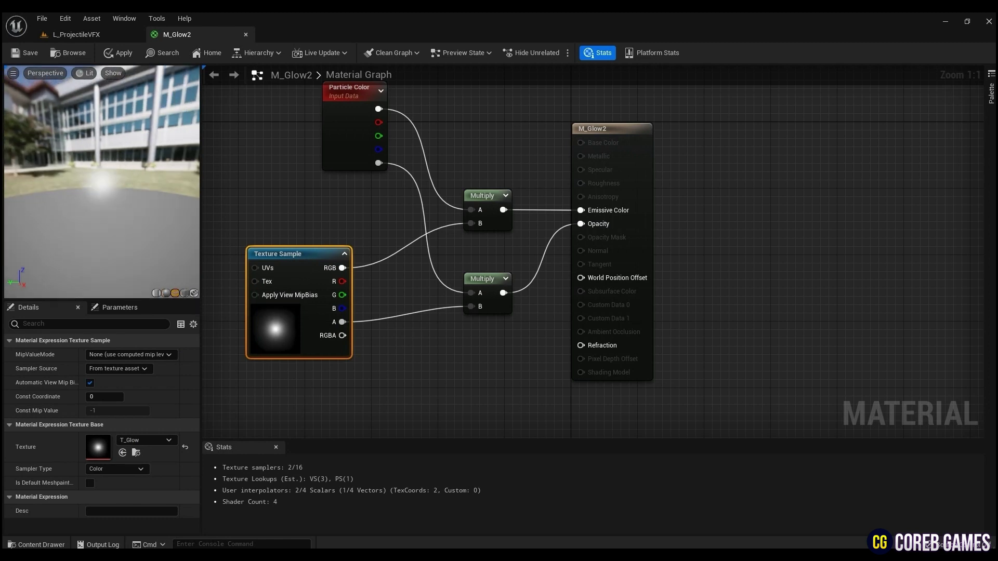
pyautogui.click(121, 52)
# Step: Rename the new material copy M_Glow2_2 to M_Tail2
pyautogui.click(246, 34)
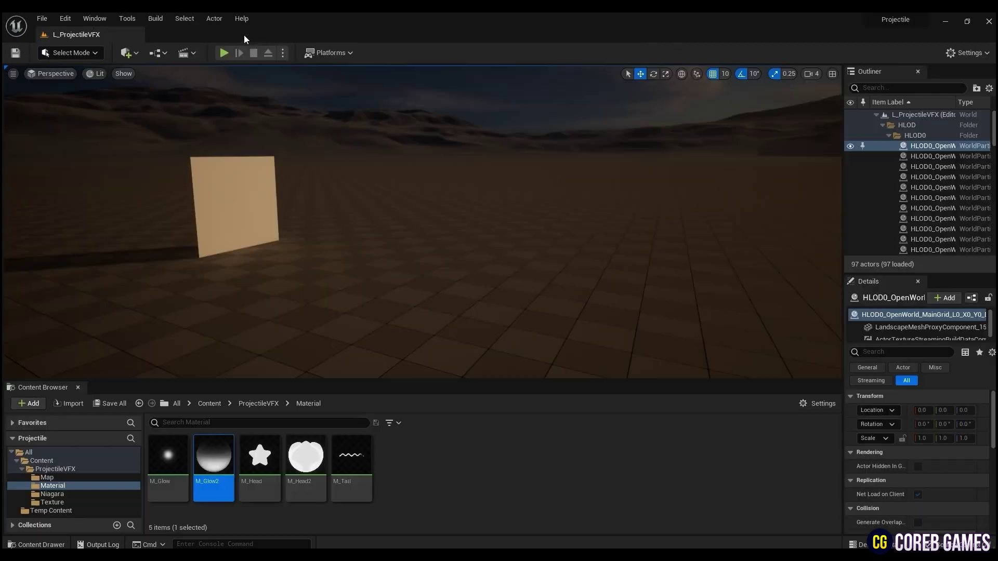
pyautogui.click(398, 460)
pyautogui.rightClick(408, 463)
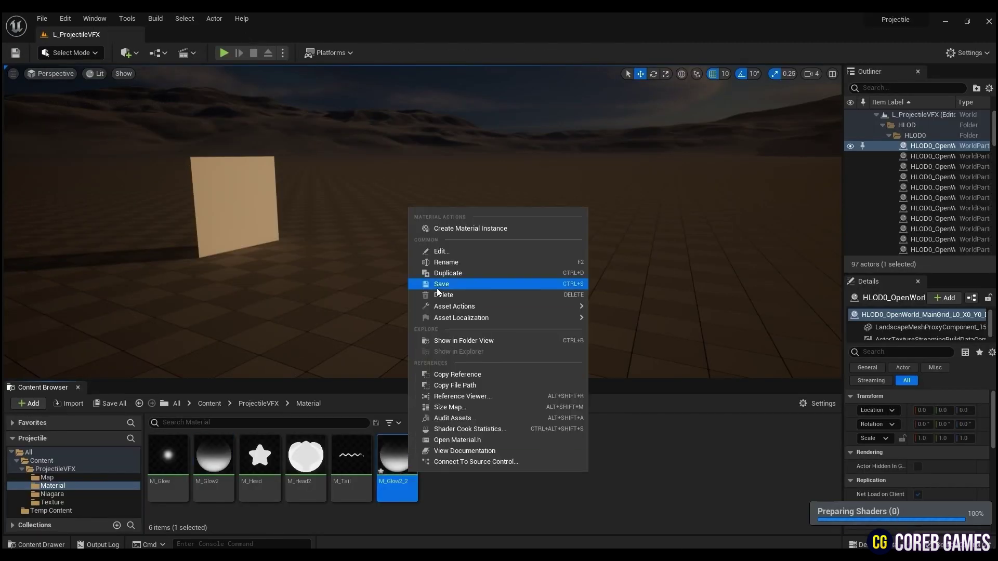
pyautogui.click(446, 262)
pyautogui.write('M_')
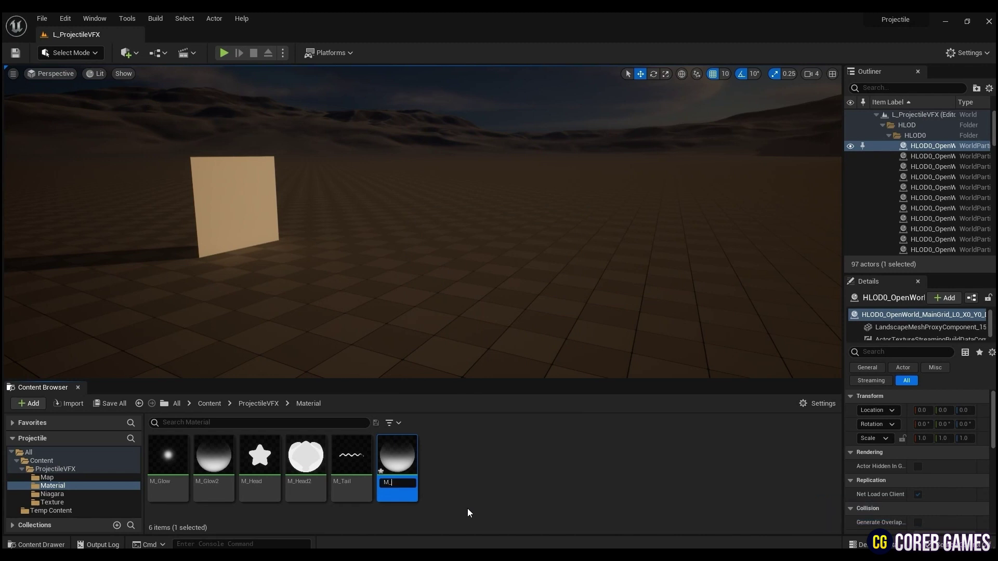
pyautogui.write('Tail')
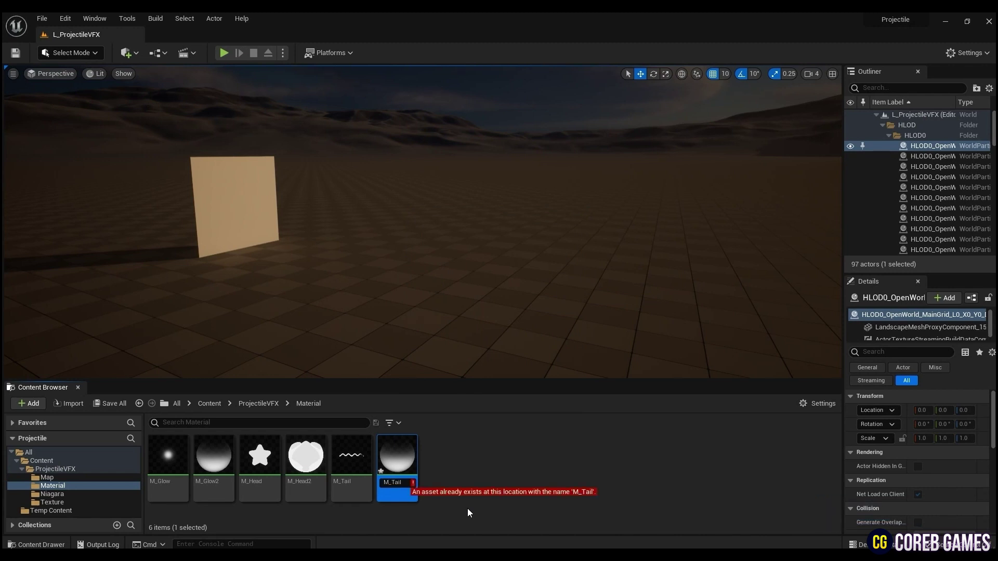
pyautogui.write('2')
pyautogui.press('Return')
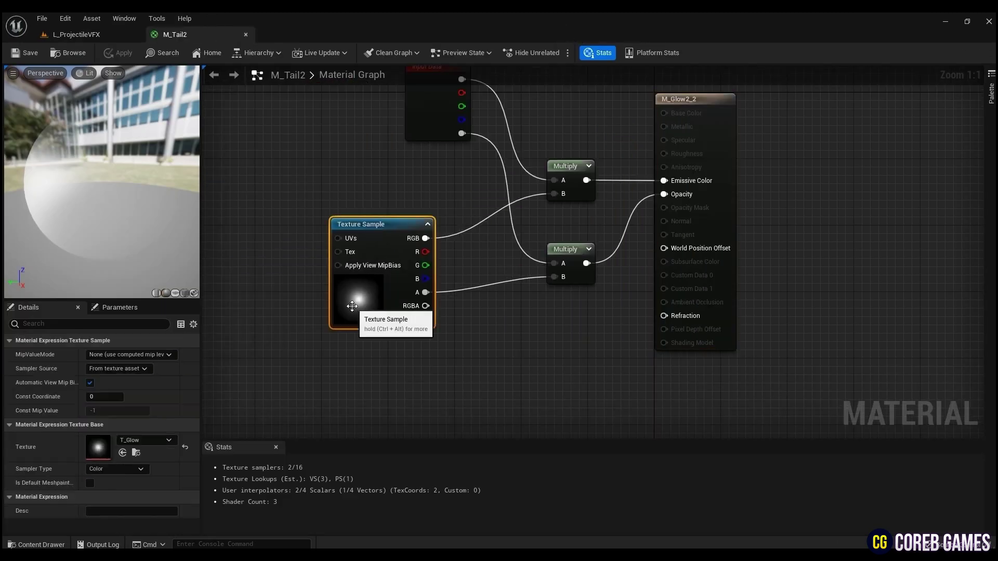
# Step: Set the texture to T_ToonTail and drive its UVs with a Panner at Speed X 0.5
pyautogui.click(127, 441)
pyautogui.click(150, 349)
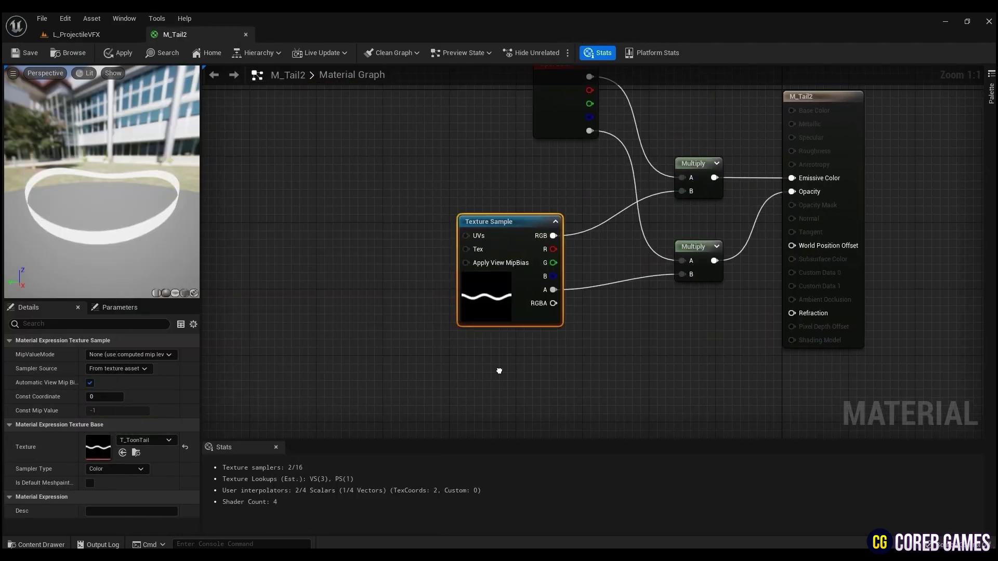
pyautogui.moveTo(170, 294); pyautogui.dragTo(172, 275)
pyautogui.rightClick(360, 250)
pyautogui.write('pa')
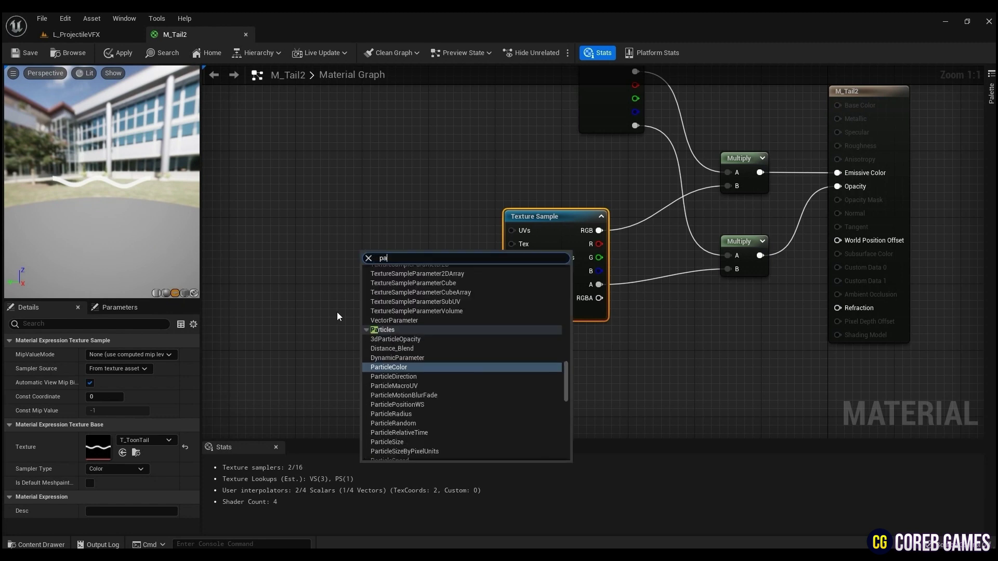
pyautogui.press('Return')
pyautogui.moveTo(416, 271); pyautogui.dragTo(514, 231)
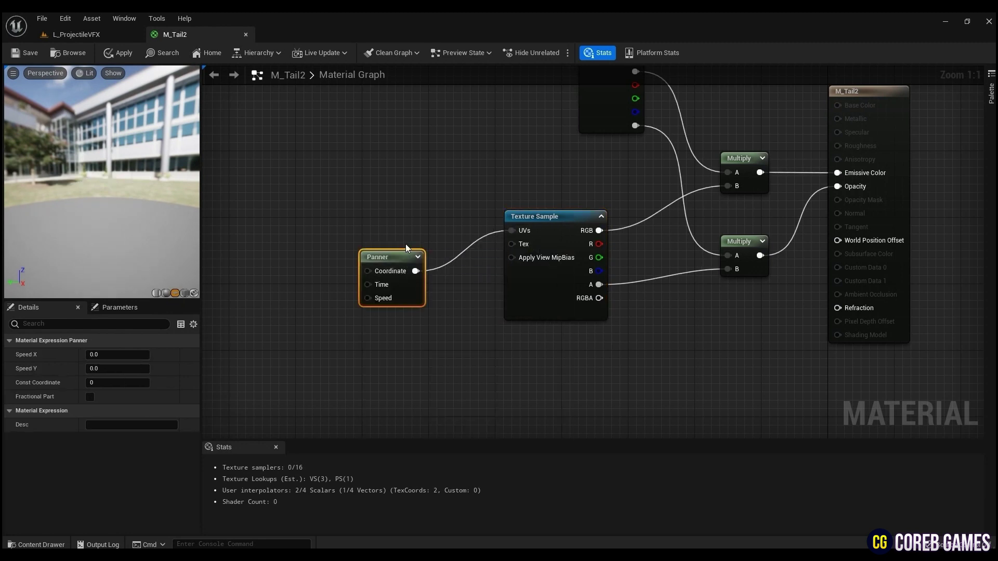
pyautogui.moveTo(405, 259); pyautogui.dragTo(417, 235)
pyautogui.click(123, 355)
pyautogui.write('0.5')
pyautogui.click(127, 369)
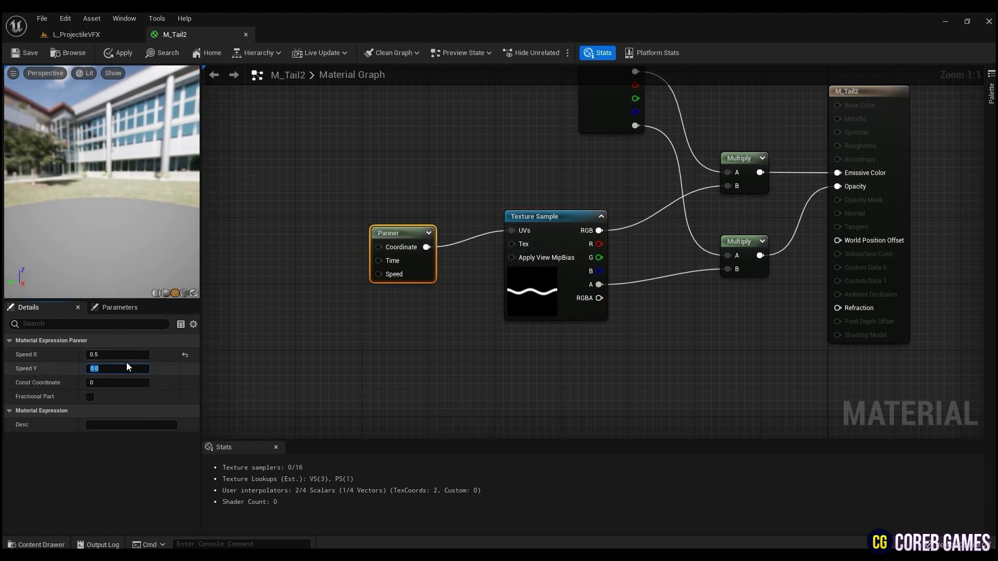
# Step: Feed the Panner a TexCoord node with UTiling 2.0
pyautogui.moveTo(136, 257); pyautogui.dragTo(146, 257)
pyautogui.moveTo(258, 237); pyautogui.dragTo(323, 245, button='right')
pyautogui.rightClick(322, 245)
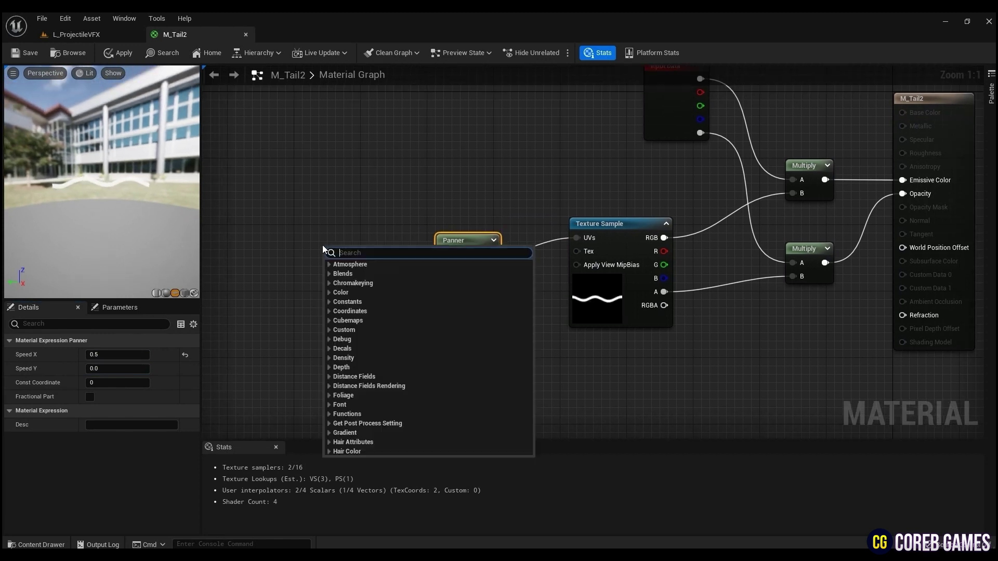
pyautogui.write('texc')
pyautogui.click(364, 293)
pyautogui.moveTo(375, 255); pyautogui.dragTo(442, 254)
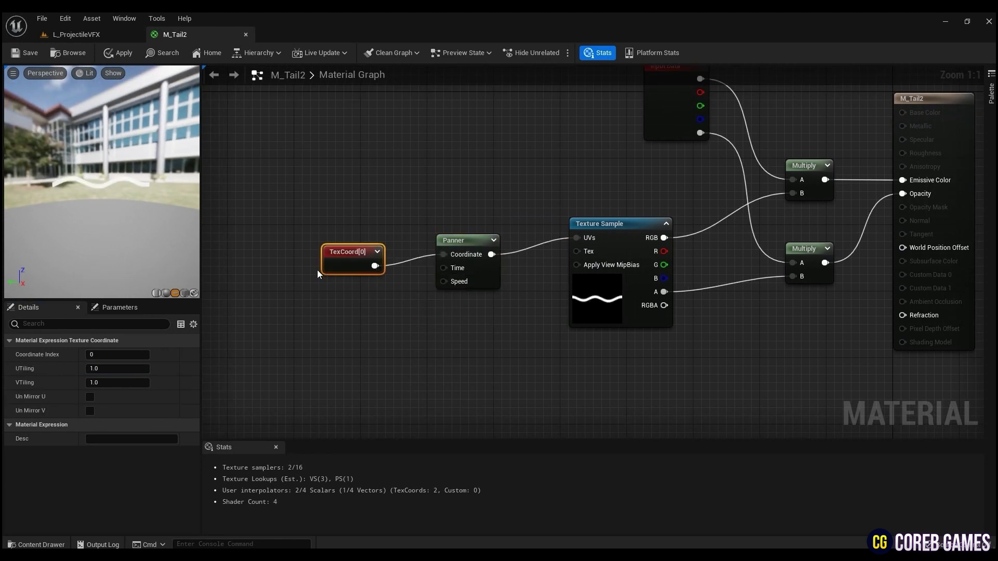
pyautogui.moveTo(338, 240); pyautogui.dragTo(326, 240)
pyautogui.click(125, 368)
pyautogui.write('2')
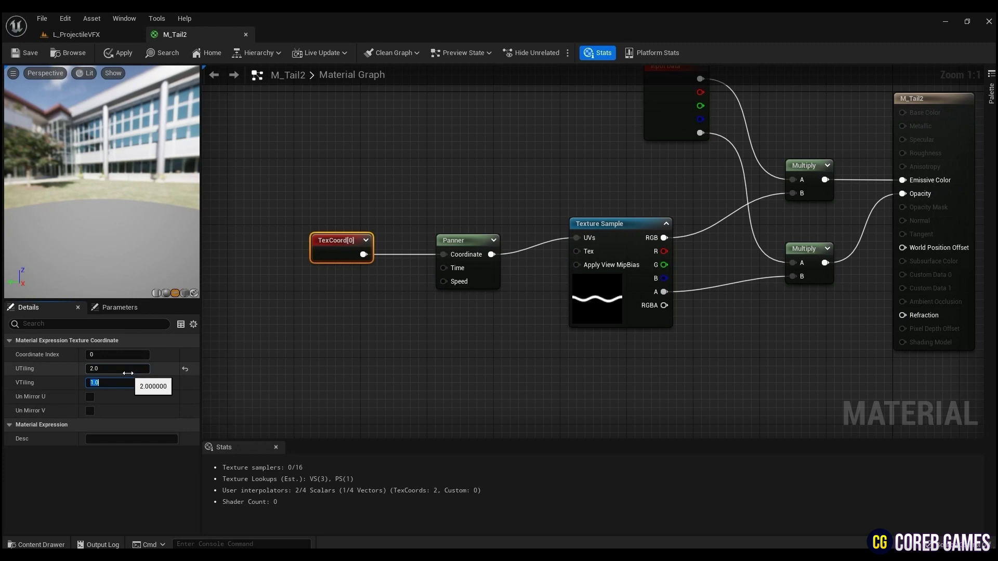
pyautogui.press('Return')
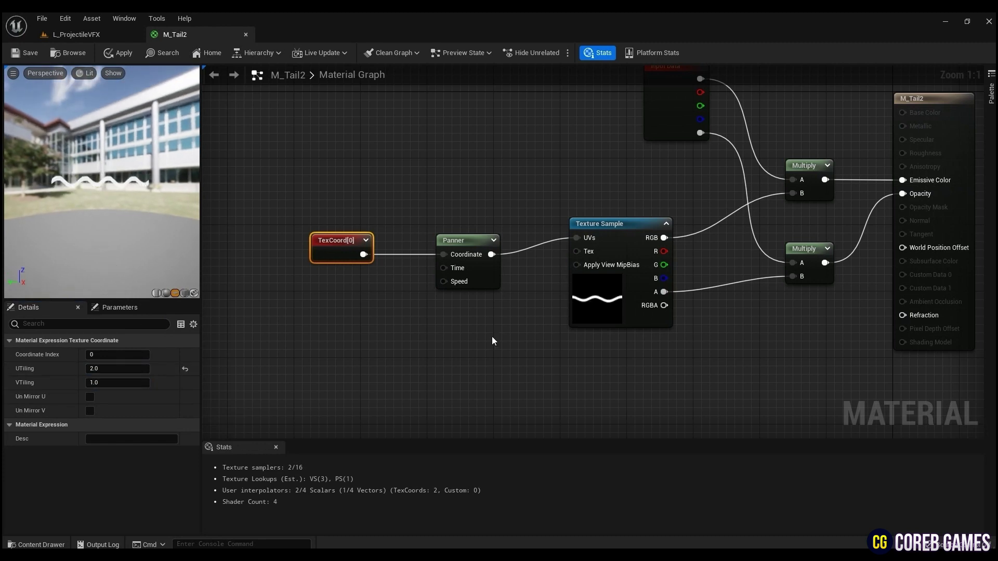
# Step: Add a second Texture Sample using the T_Gra gradient texture
pyautogui.moveTo(653, 393); pyautogui.dragTo(535, 346, button='right')
pyautogui.click(535, 346)
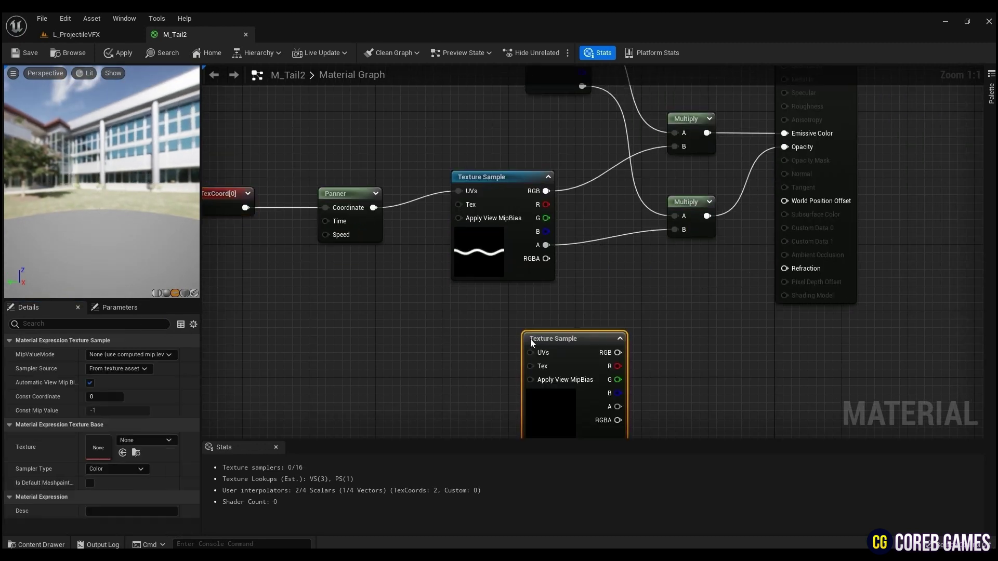
pyautogui.click(131, 440)
pyautogui.click(156, 321)
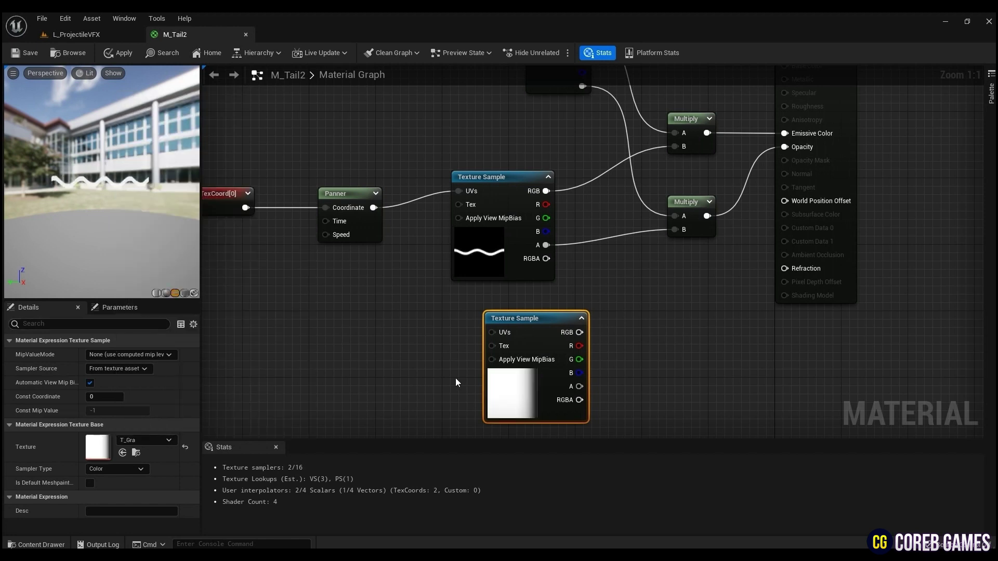
pyautogui.moveTo(608, 403); pyautogui.dragTo(484, 403, button='right')
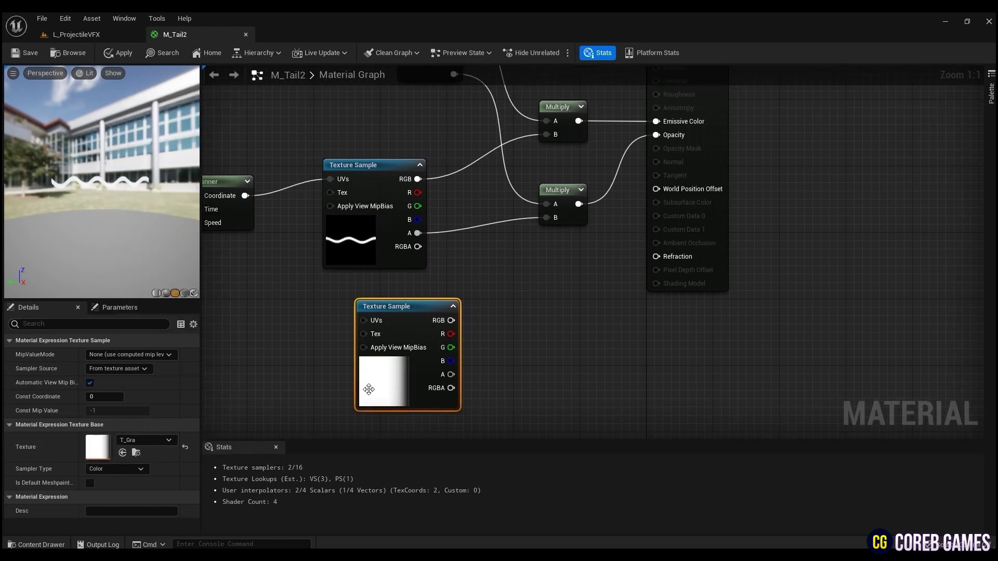
pyautogui.doubleClick(97, 447)
pyautogui.click(355, 35)
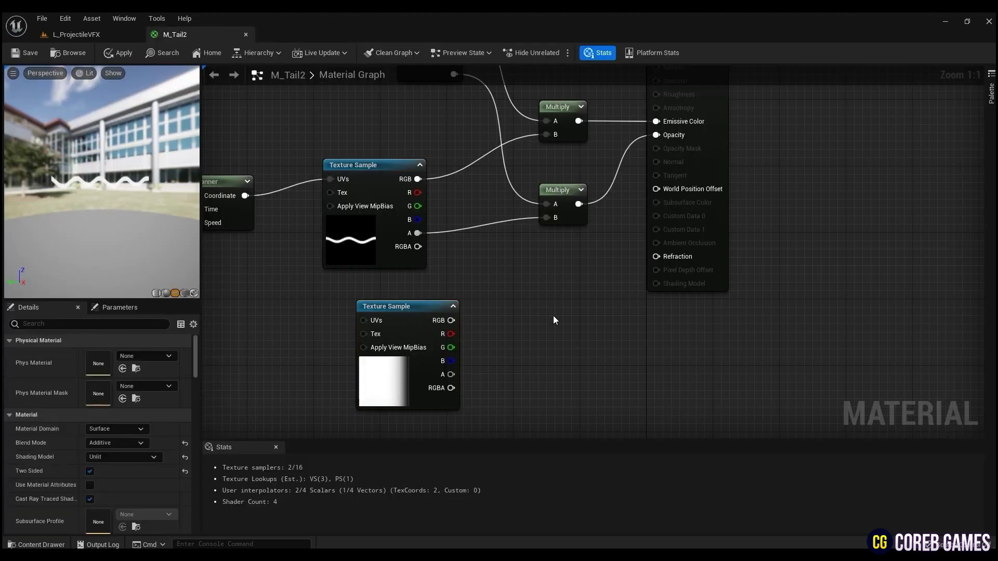
# Step: Multiply the existing opacity product by the T_Gra RGB and route it to Opacity
pyautogui.click(535, 309)
pyautogui.moveTo(451, 320); pyautogui.dragTo(538, 339)
pyautogui.moveTo(538, 326); pyautogui.dragTo(578, 204)
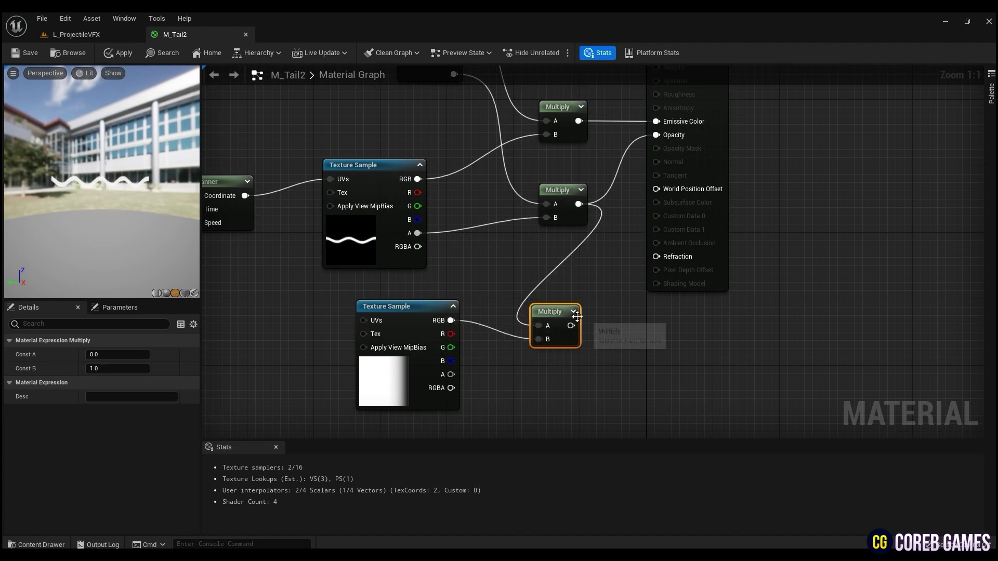
pyautogui.moveTo(572, 325); pyautogui.dragTo(657, 135)
pyautogui.moveTo(720, 162); pyautogui.dragTo(778, 170)
pyautogui.moveTo(556, 312); pyautogui.dragTo(655, 248)
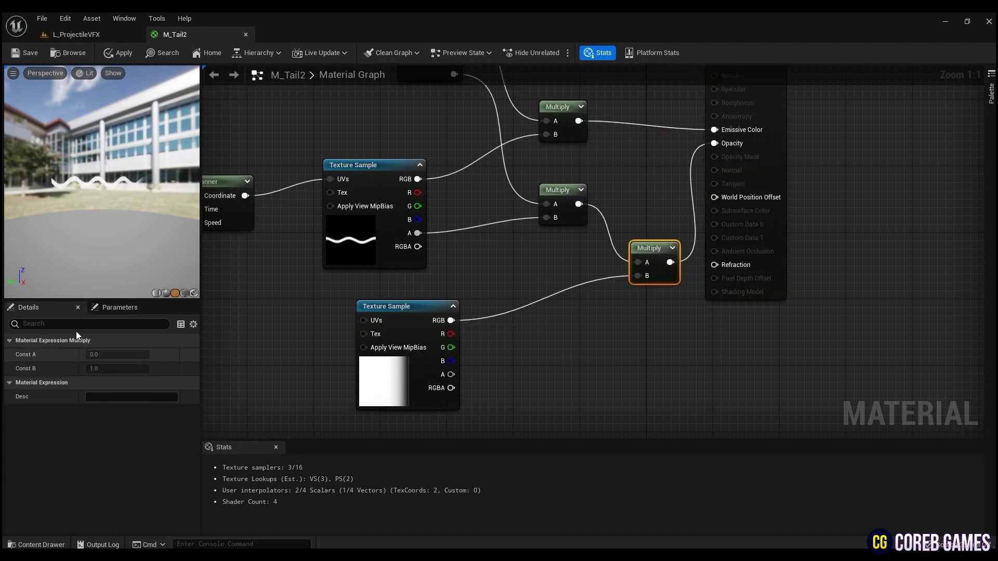
pyautogui.moveTo(156, 223); pyautogui.dragTo(173, 233)
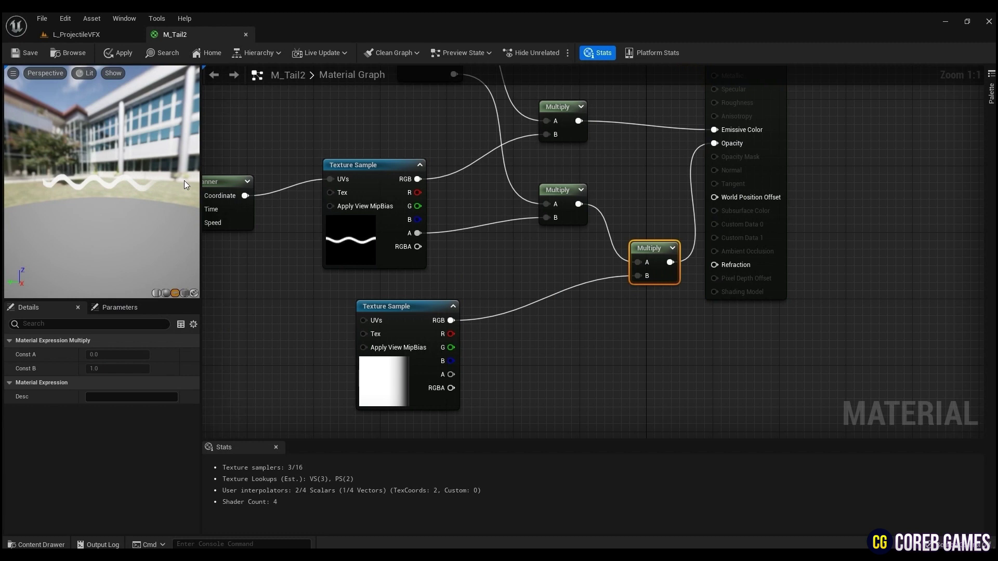
# Step: Save M_Tail2, then create Niagara system NS_Projectile2 from the Empty emitter template
pyautogui.hotkey('ctrl', 's')
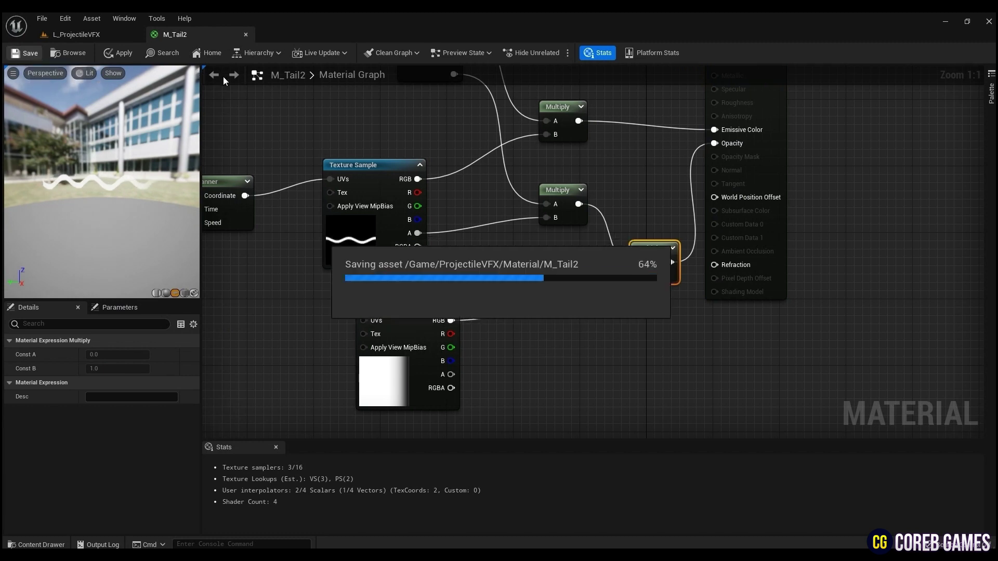
pyautogui.click(246, 35)
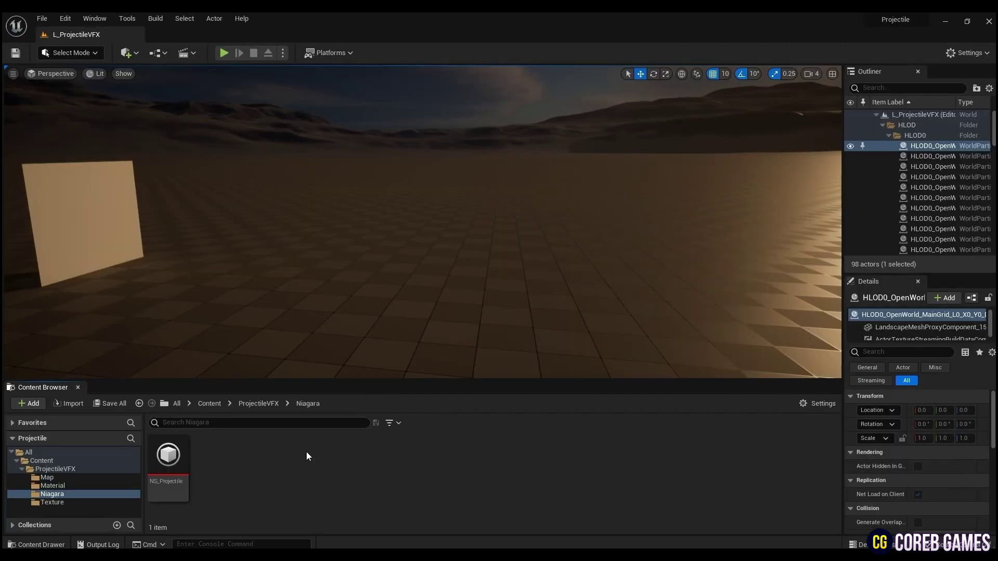
pyautogui.rightClick(307, 451)
pyautogui.click(369, 248)
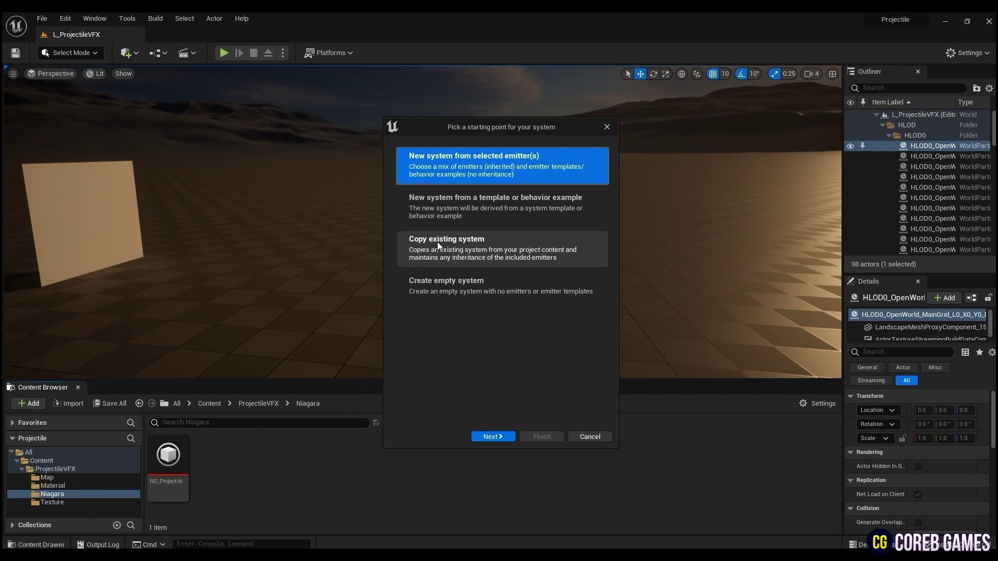
pyautogui.click(492, 437)
pyautogui.doubleClick(506, 315)
pyautogui.click(550, 434)
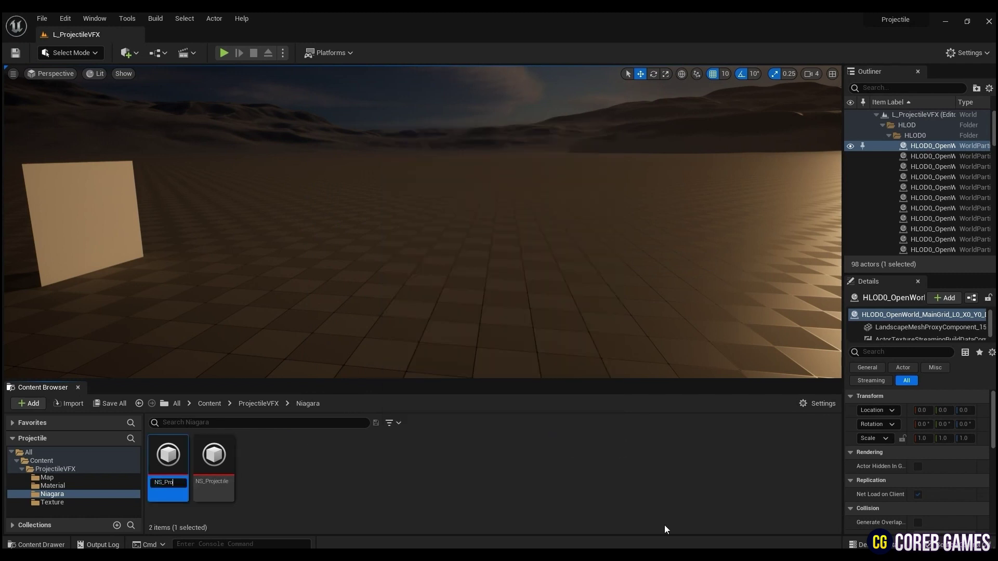
pyautogui.write('NS_Projectile2')
pyautogui.press('Return')
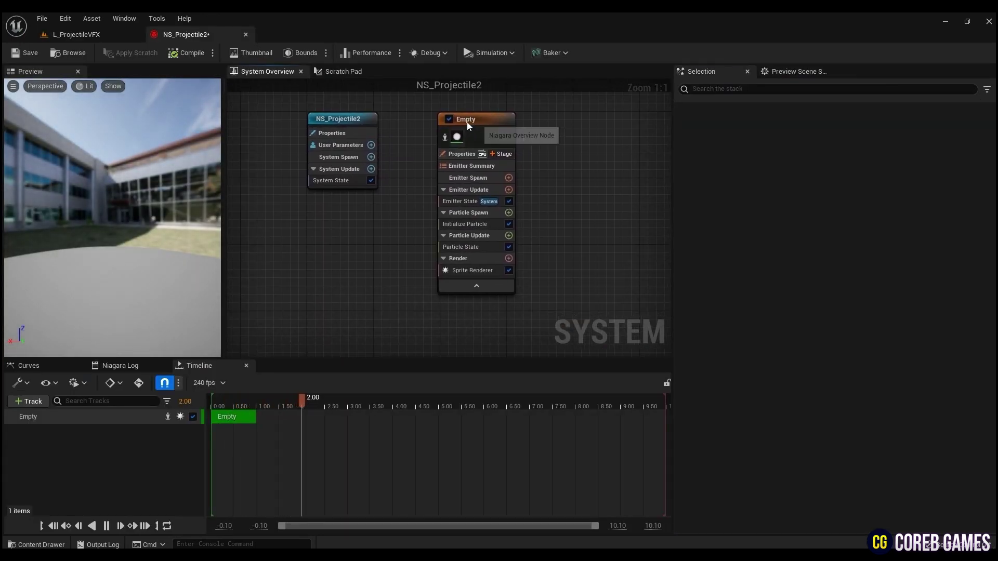
# Step: Set the Sprite Renderer material to M_Head2
pyautogui.moveTo(467, 122); pyautogui.dragTo(423, 120)
pyautogui.click(403, 136)
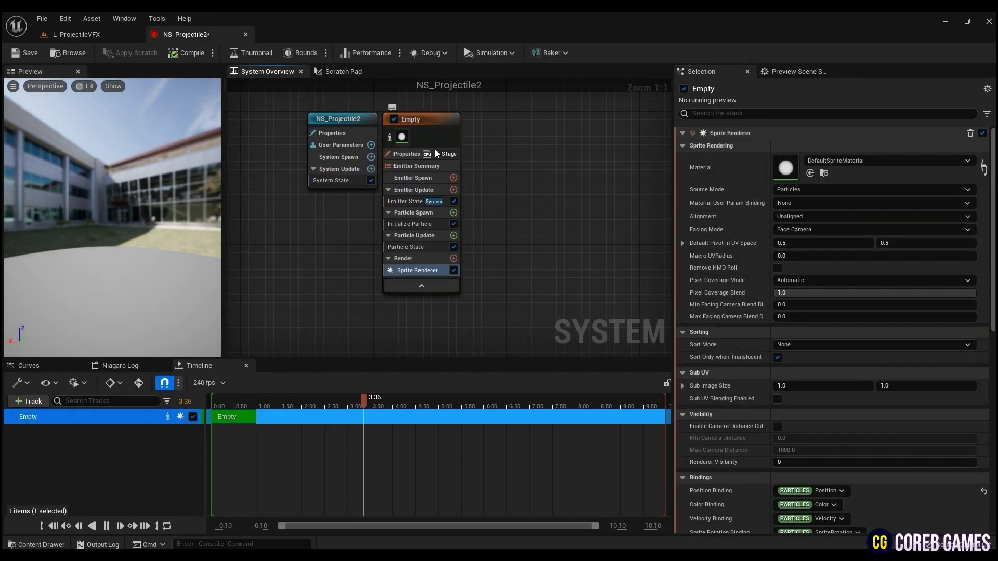
pyautogui.click(904, 162)
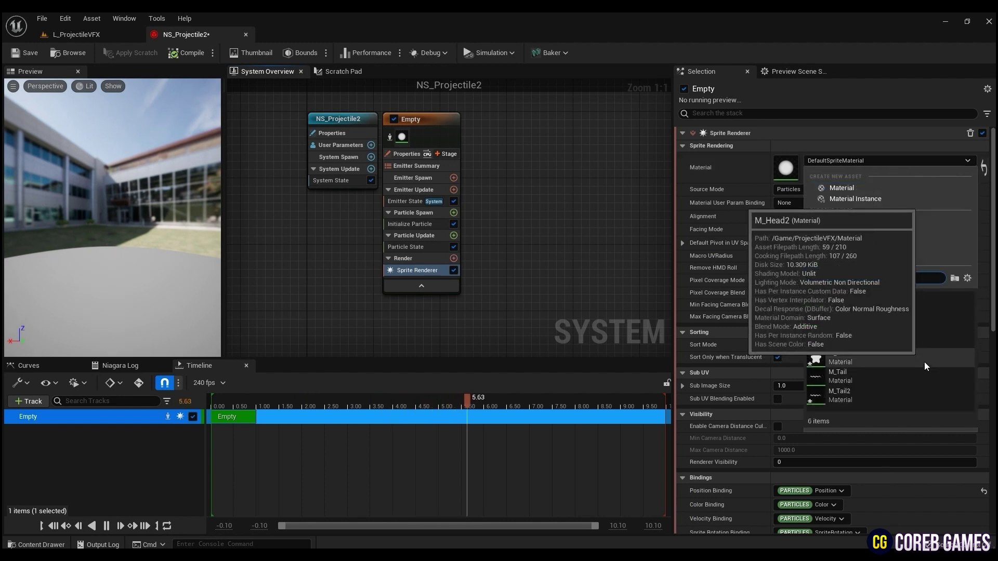
pyautogui.click(925, 361)
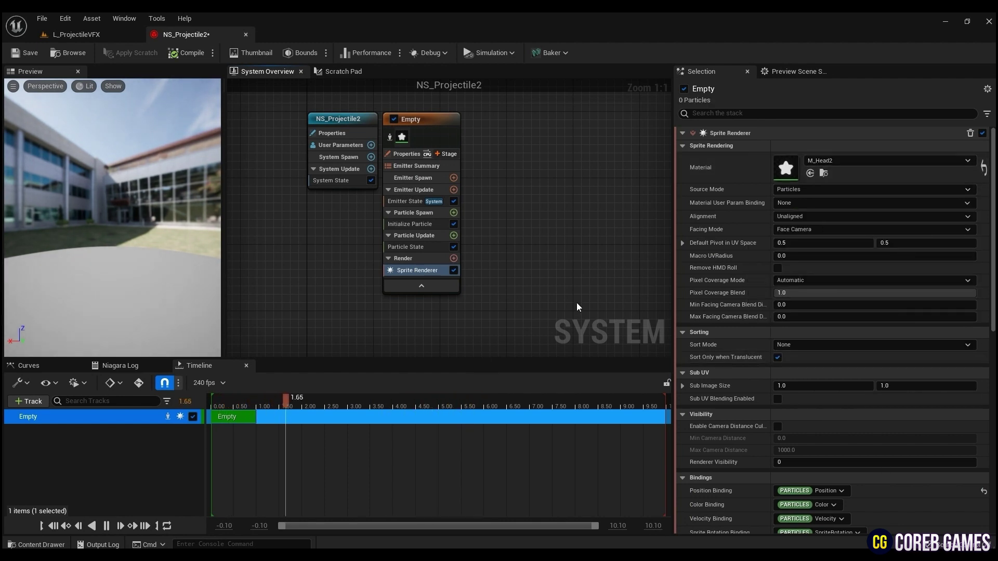
# Step: Set Emitter State Life Cycle Mode to Self and Loop Behavior to Once
pyautogui.click(437, 202)
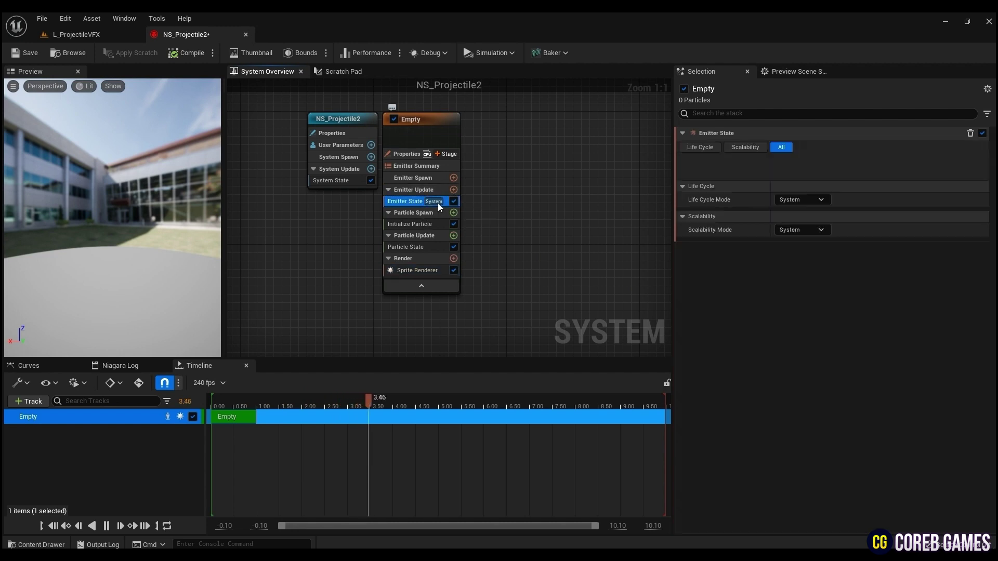
pyautogui.click(804, 174)
pyautogui.click(798, 200)
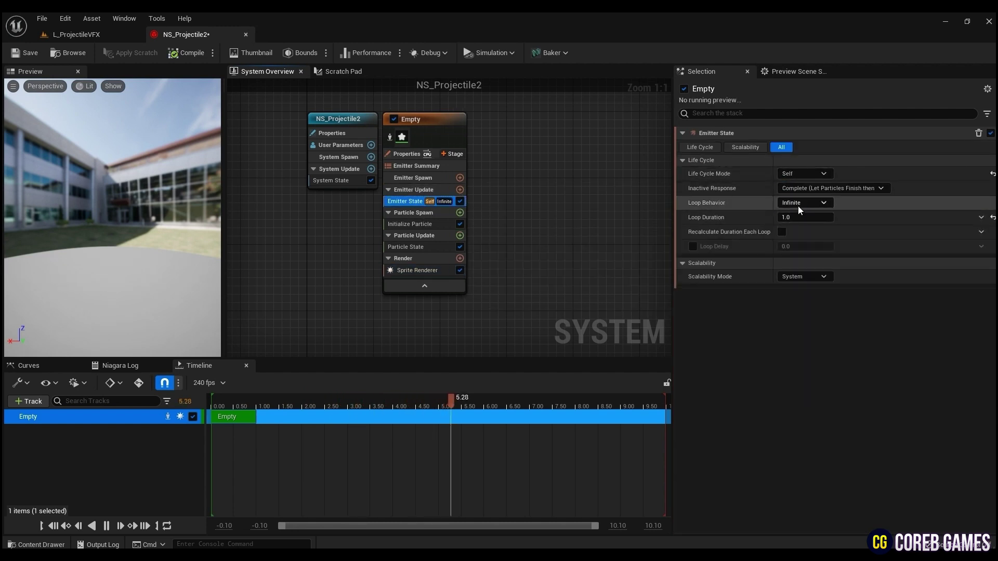
pyautogui.click(797, 204)
pyautogui.click(801, 227)
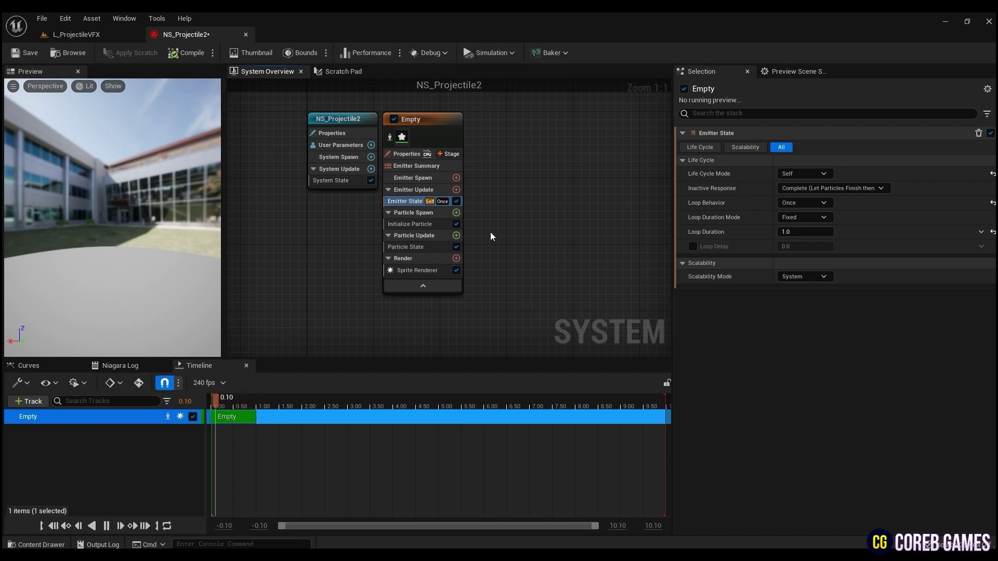
# Step: Add a Spawn Burst Instantaneous module to Emitter Update
pyautogui.click(456, 191)
pyautogui.write('b')
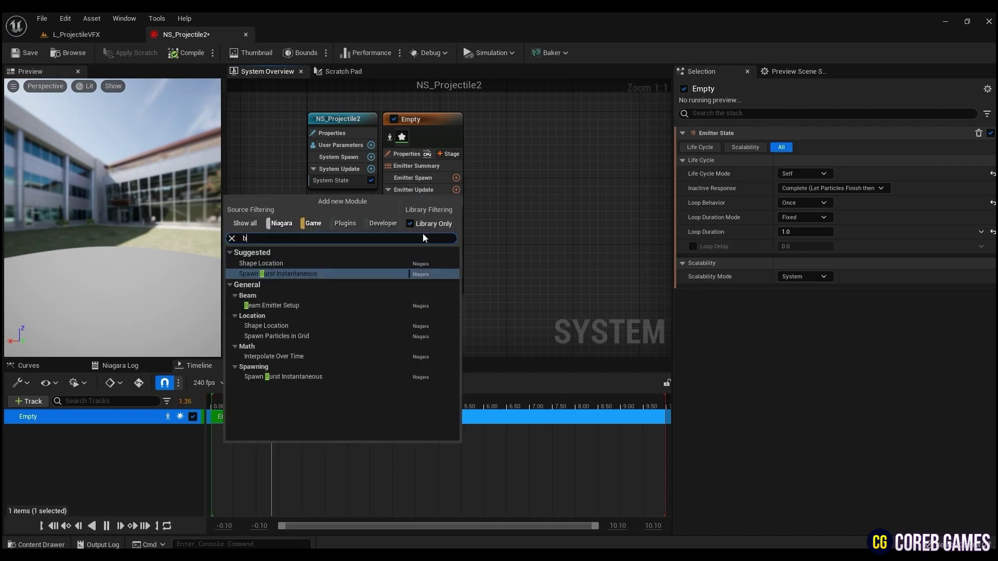
pyautogui.click(313, 274)
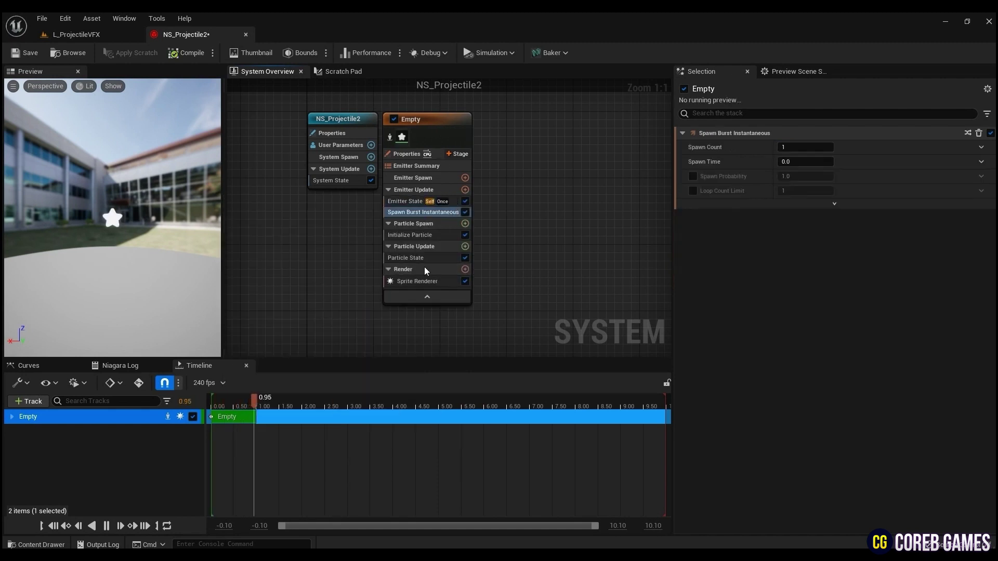
# Step: Add an Add Velocity module with velocity 1000 on X and fix its solver dependency
pyautogui.click(466, 223)
pyautogui.write('vel')
pyautogui.click(291, 295)
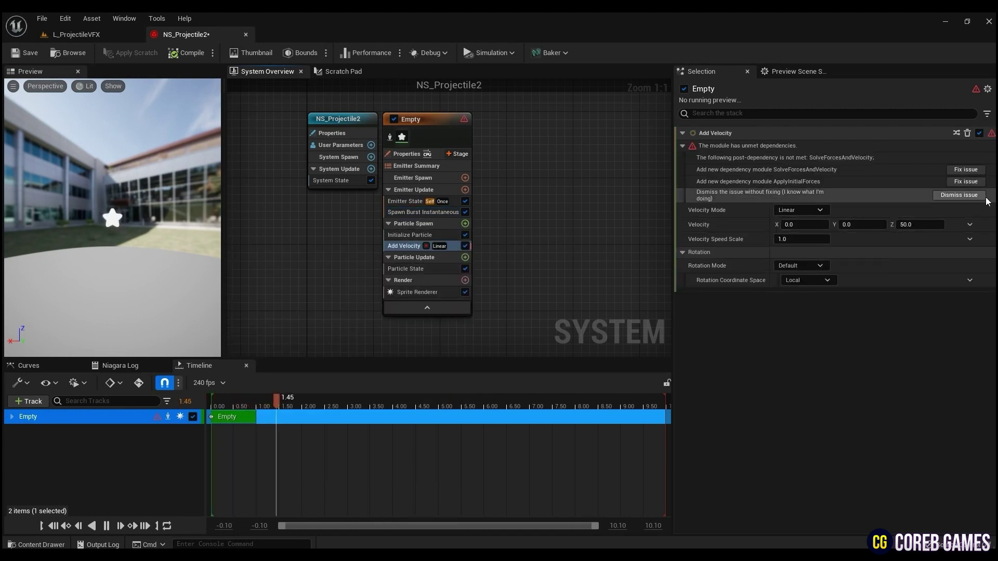
pyautogui.click(966, 170)
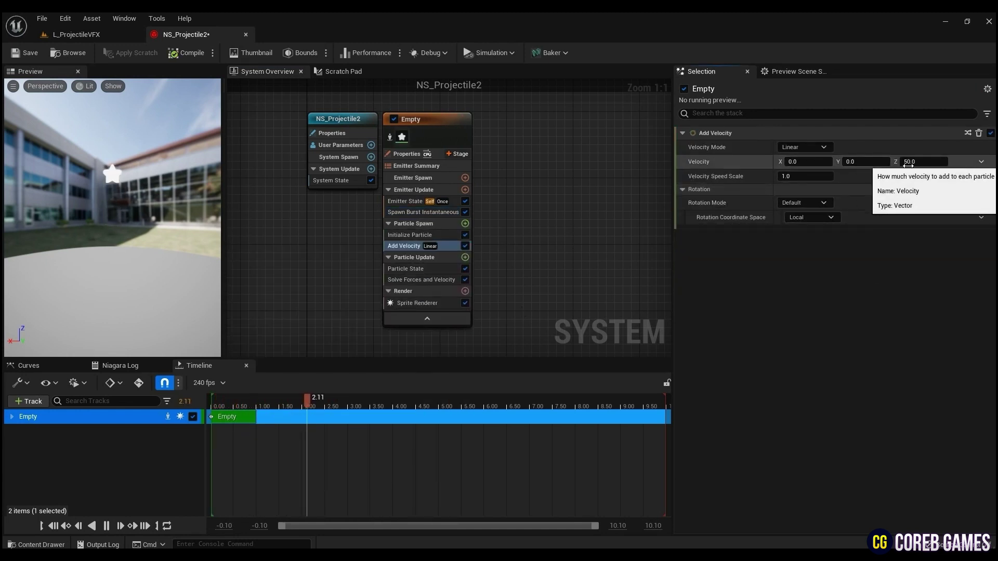
pyautogui.click(808, 162)
pyautogui.write('1000')
pyautogui.press('Return')
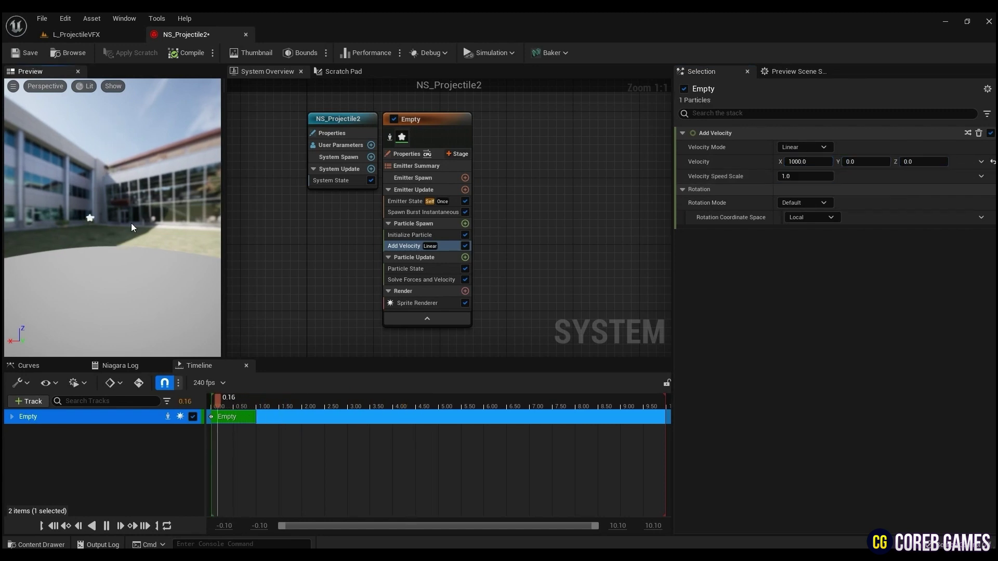
pyautogui.moveTo(427, 254); pyautogui.dragTo(426, 242, button='right')
# Step: Add a Sprite Rotation Rate module to Particle Update with Rotation Rate 100
pyautogui.click(463, 245)
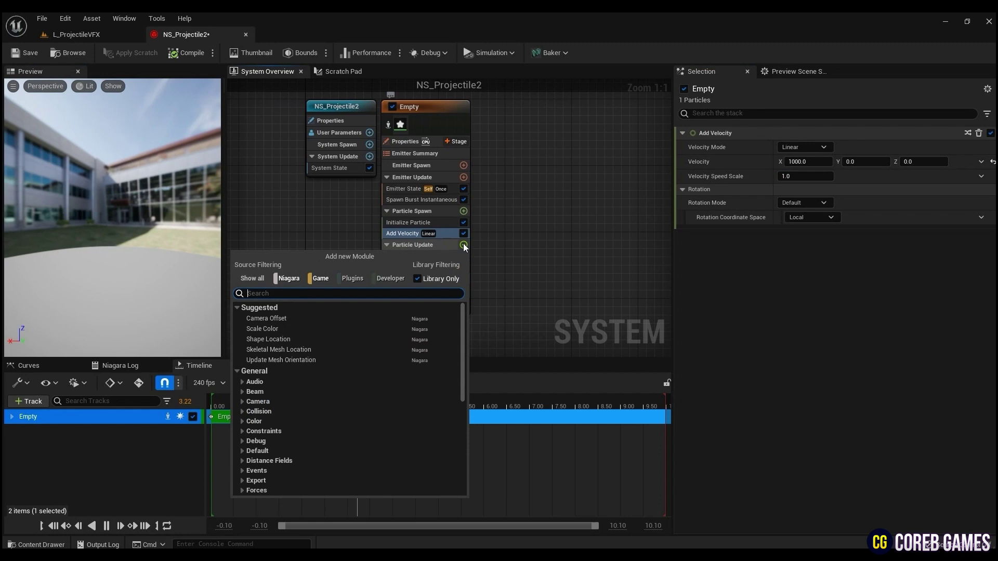
pyautogui.write('rota')
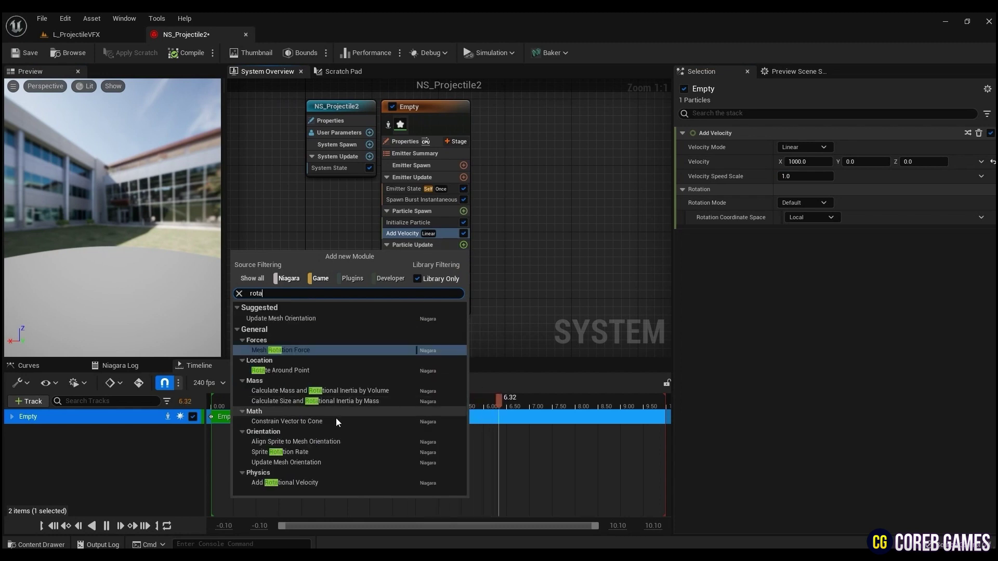
pyautogui.click(326, 452)
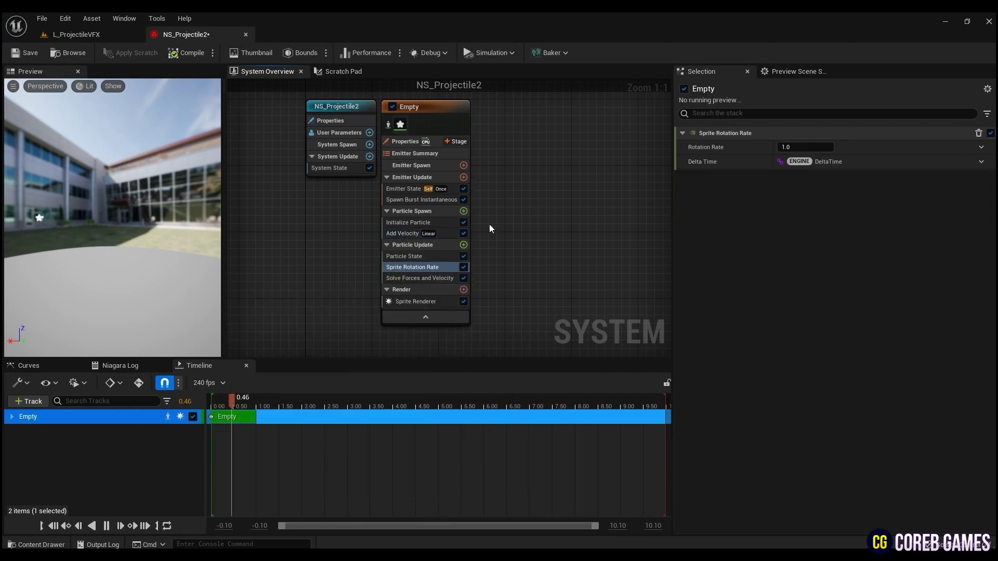
pyautogui.click(808, 147)
pyautogui.write('100')
pyautogui.press('Return')
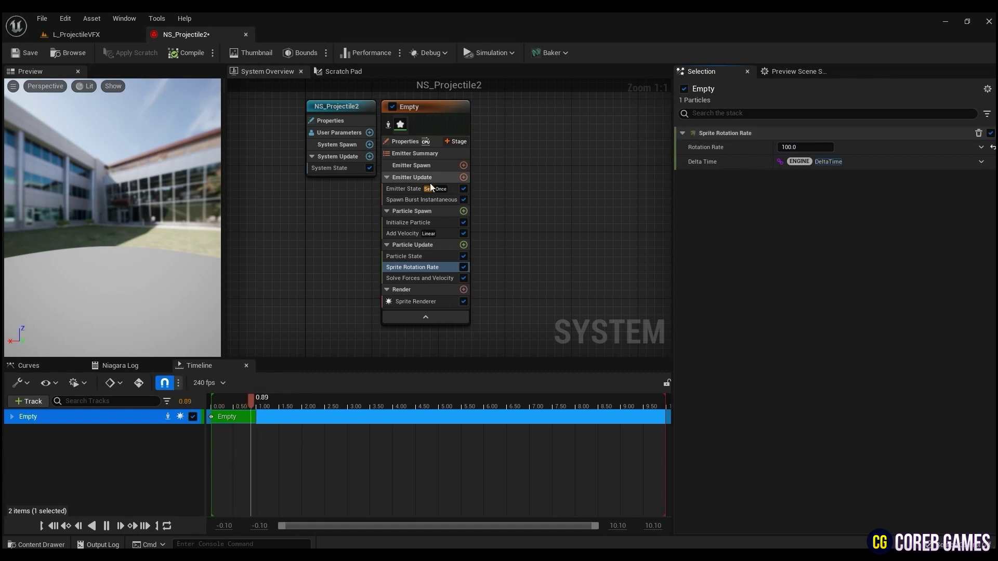
# Step: Add a Color module and set it to bright purple with brightness V 10
pyautogui.click(464, 245)
pyautogui.write('color')
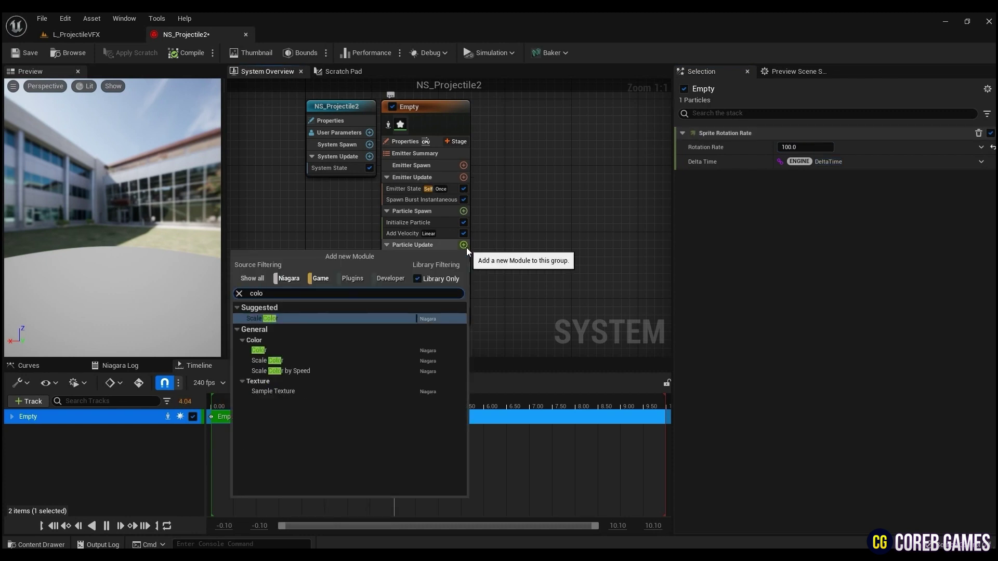
pyautogui.press('Down')
pyautogui.press('Down')
pyautogui.press('Return')
pyautogui.click(788, 147)
pyautogui.moveTo(626, 194); pyautogui.dragTo(622, 177)
pyautogui.click(734, 351)
pyautogui.write('10')
pyautogui.press('Return')
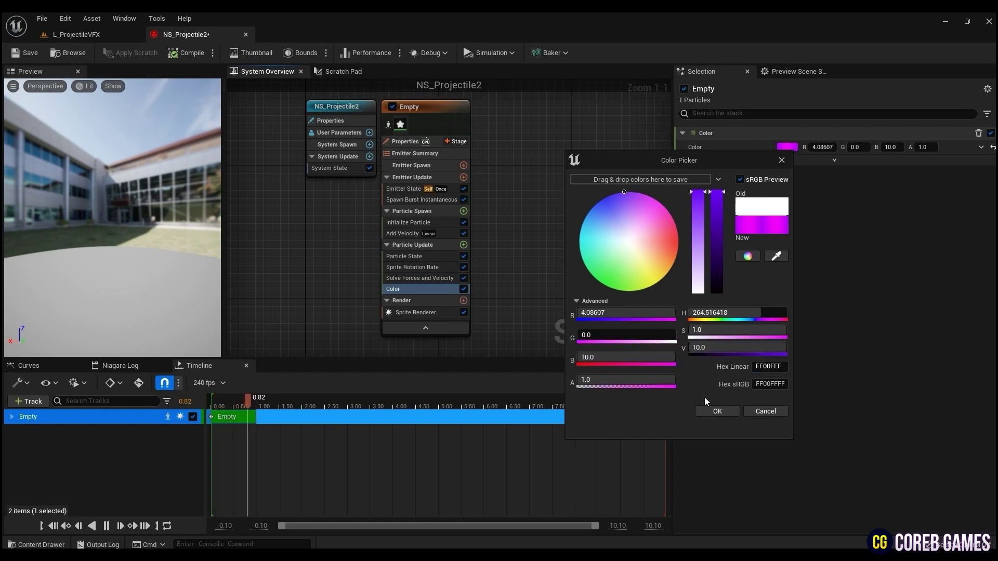
pyautogui.click(717, 411)
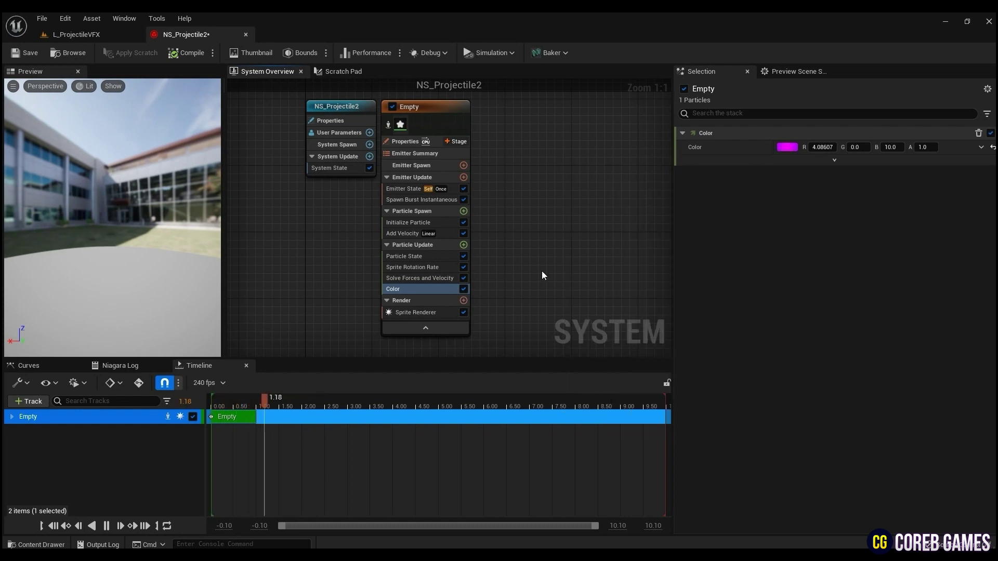
pyautogui.moveTo(542, 275); pyautogui.dragTo(603, 275, button='right')
pyautogui.click(524, 244)
# Step: Add an Acceleration Force module to Particle Update with X set to 1000
pyautogui.write('par')
pyautogui.press('Escape')
pyautogui.click(525, 245)
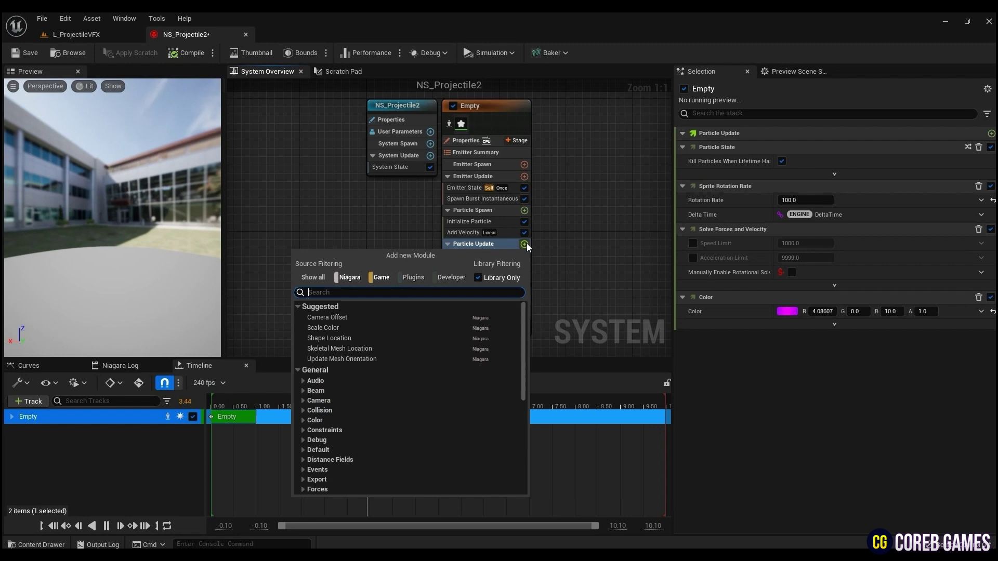
pyautogui.write('acc')
pyautogui.click(358, 319)
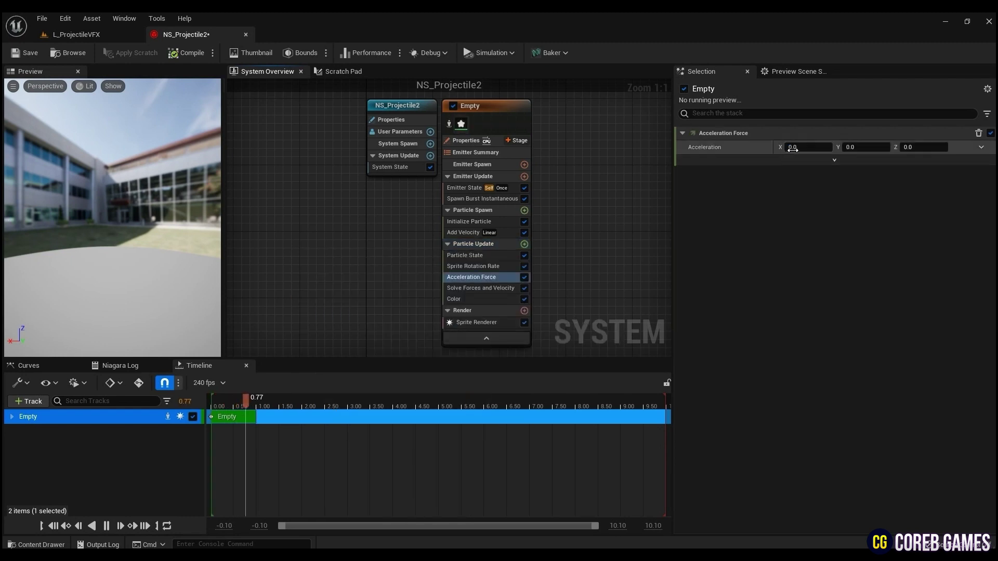
pyautogui.click(792, 147)
pyautogui.write('1000')
pyautogui.press('Tab')
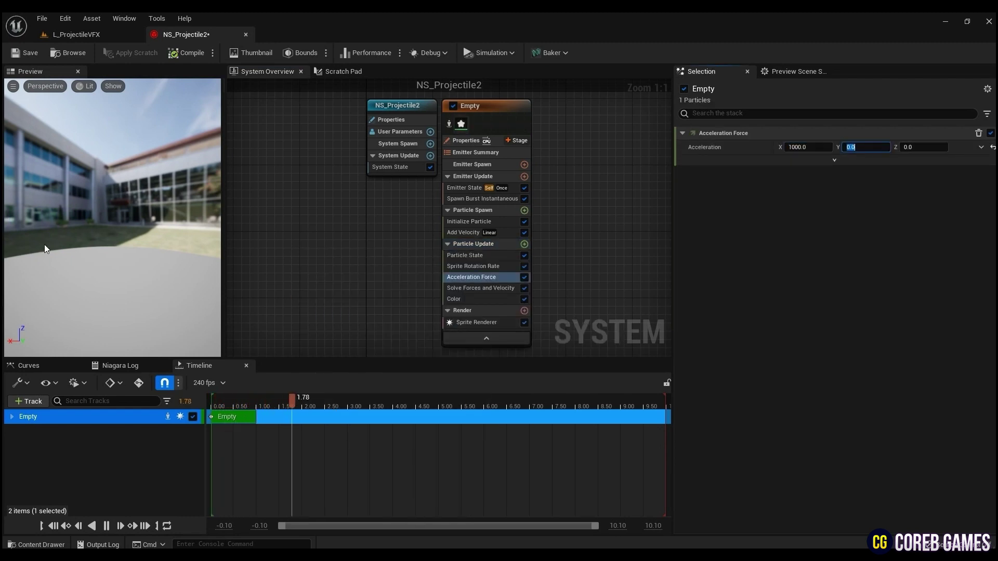
pyautogui.press('Return')
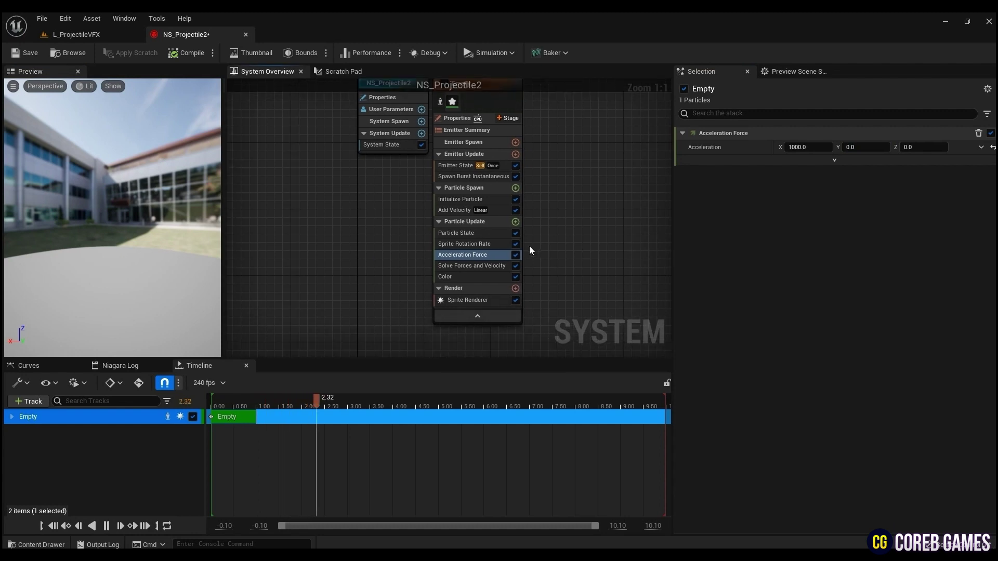
# Step: Add a Collision module to Particle Update
pyautogui.click(515, 222)
pyautogui.write('coll')
pyautogui.click(423, 304)
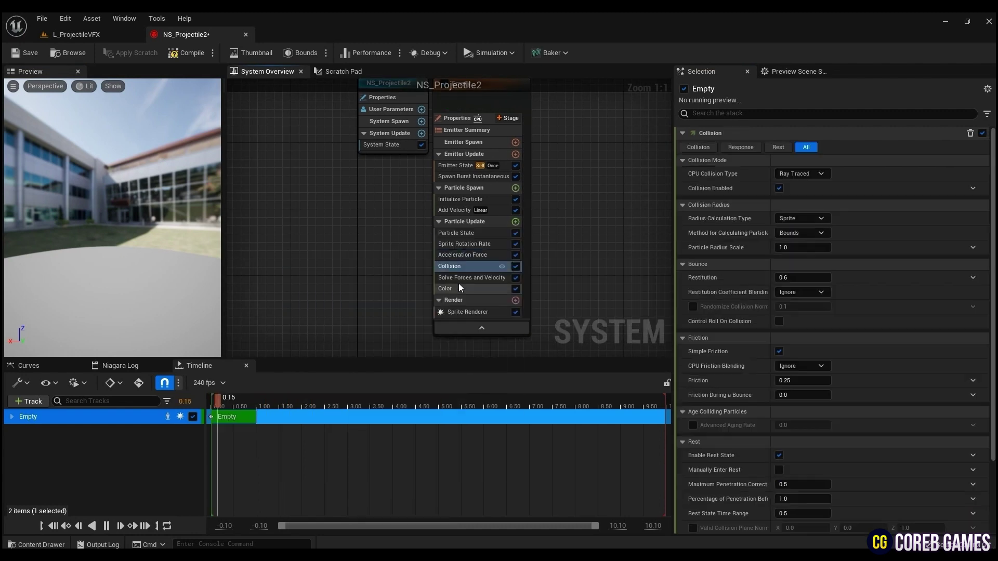
pyautogui.click(803, 277)
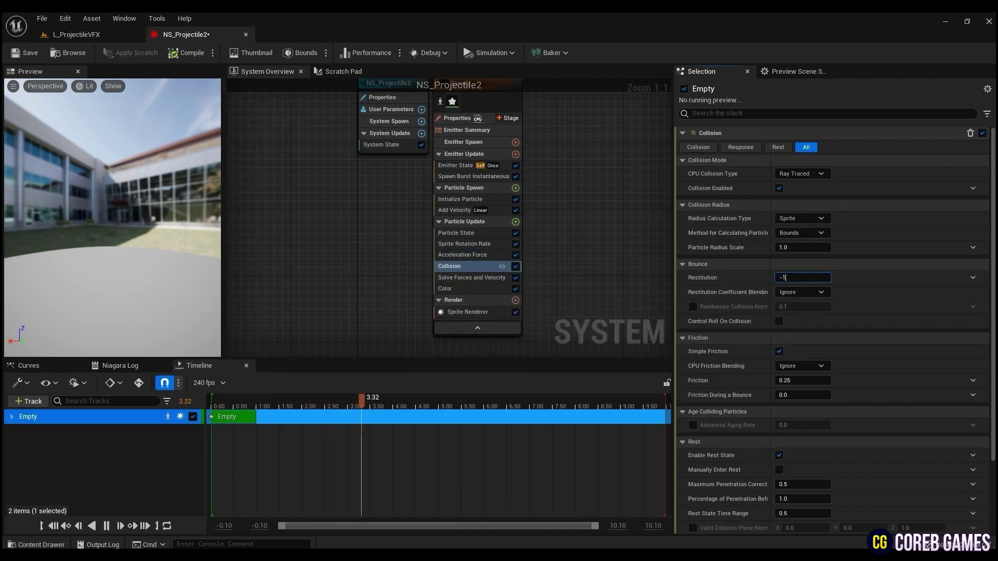
pyautogui.click(58, 243)
# Step: In Initialize Particle, set the sprite size mode to Uniform with size 80 and lifetime 1
pyautogui.click(480, 202)
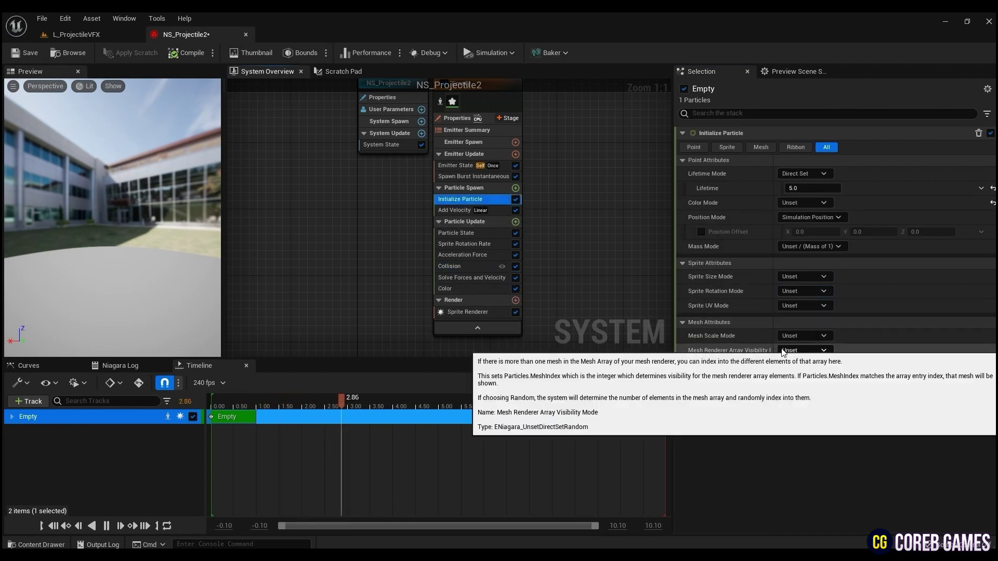
pyautogui.click(803, 277)
pyautogui.click(819, 295)
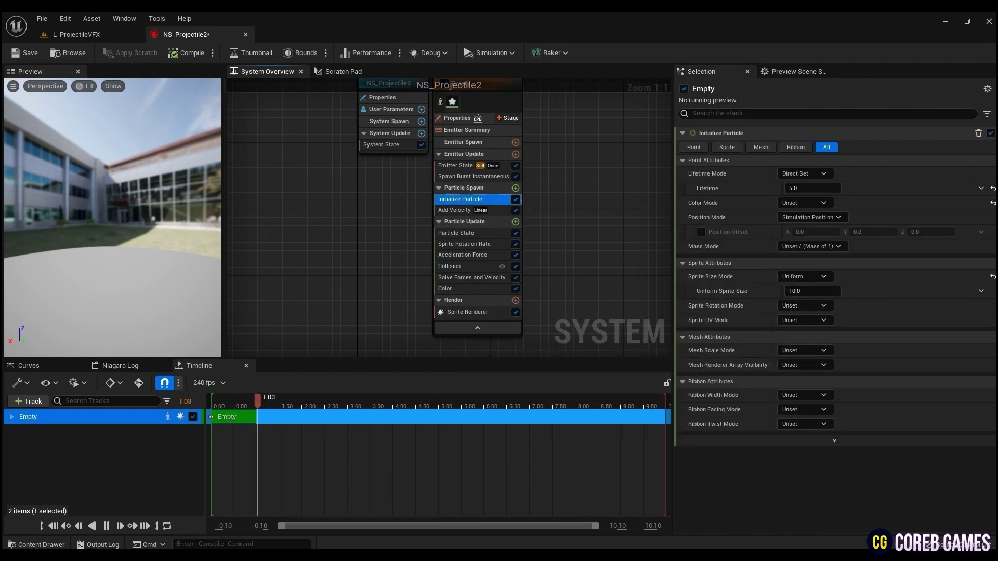
pyautogui.click(811, 291)
pyautogui.write('80')
pyautogui.press('Return')
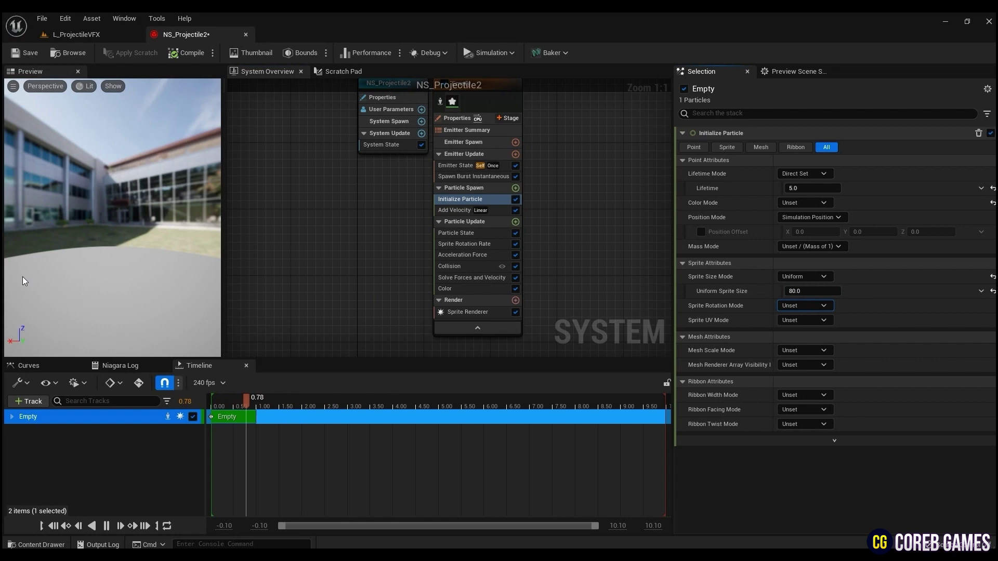
pyautogui.click(803, 189)
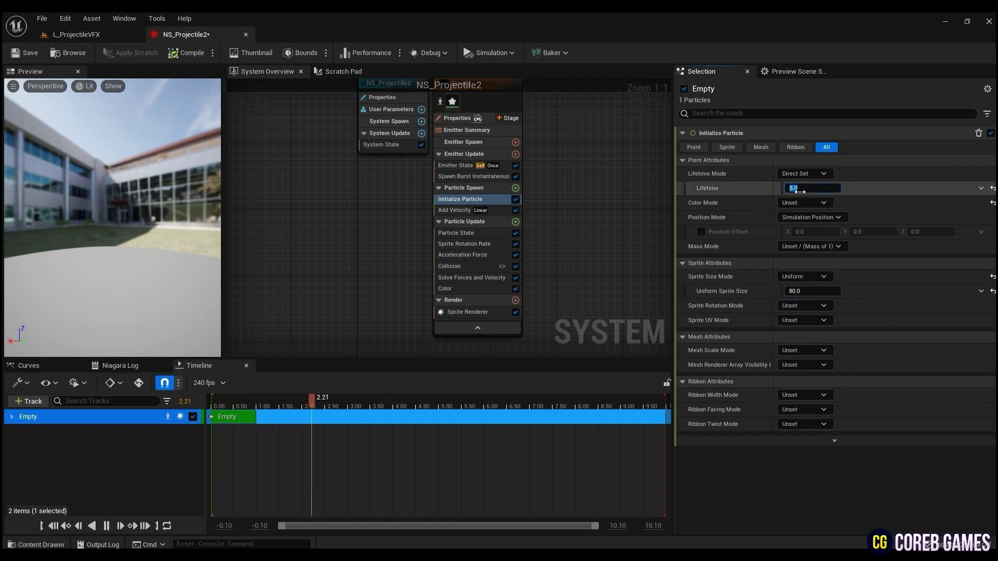
pyautogui.write('1')
pyautogui.press('Return')
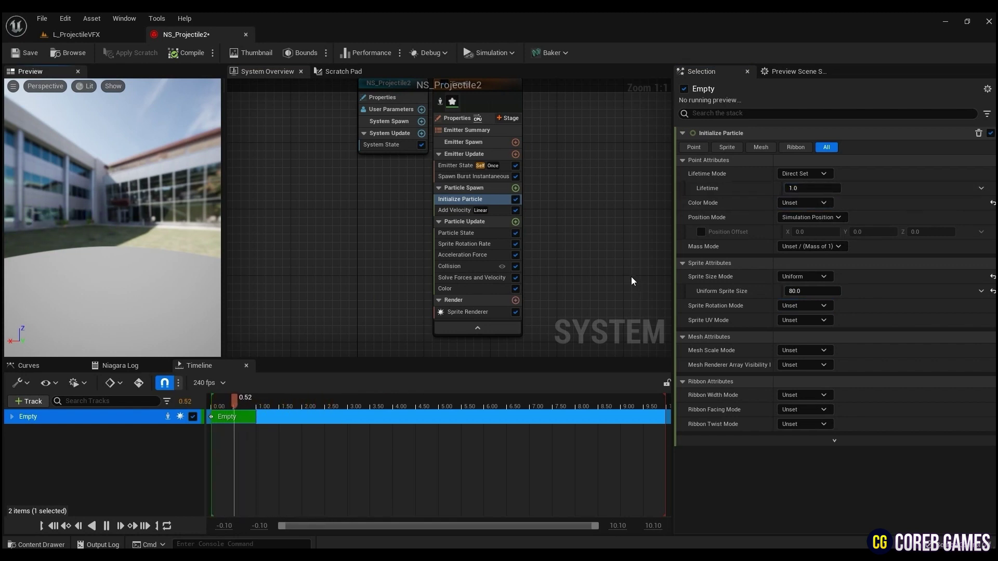
# Step: Add a Generate Location Event module to Particle Update
pyautogui.click(515, 222)
pyautogui.write('ge')
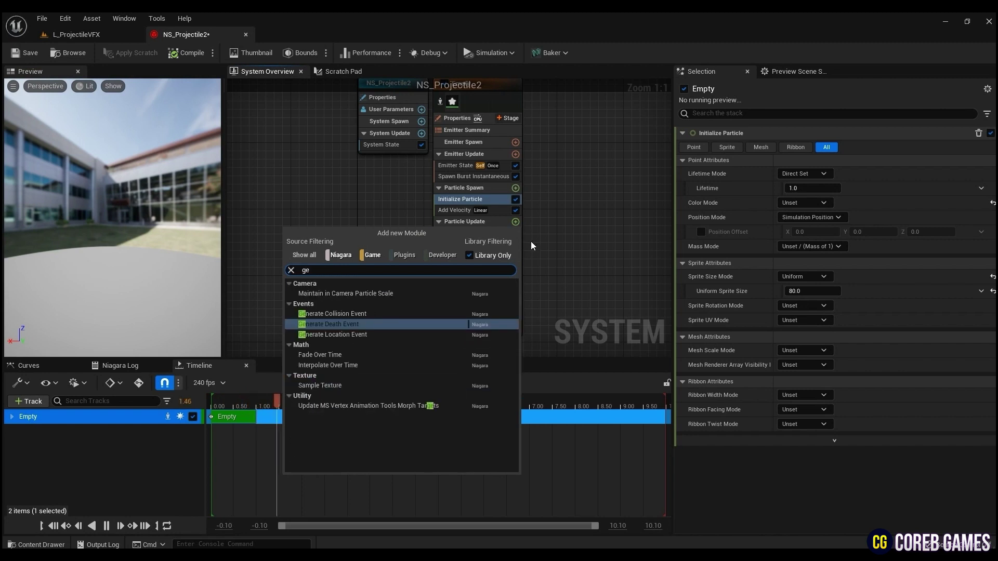
pyautogui.click(362, 336)
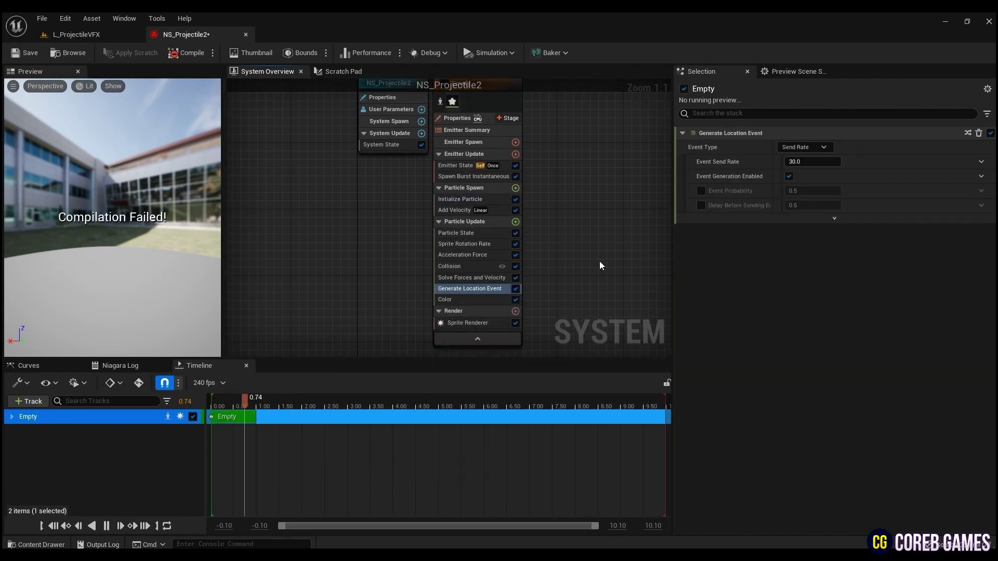
# Step: Enable Local Space and Requires Persistent IDs in the emitter properties
pyautogui.click(455, 150)
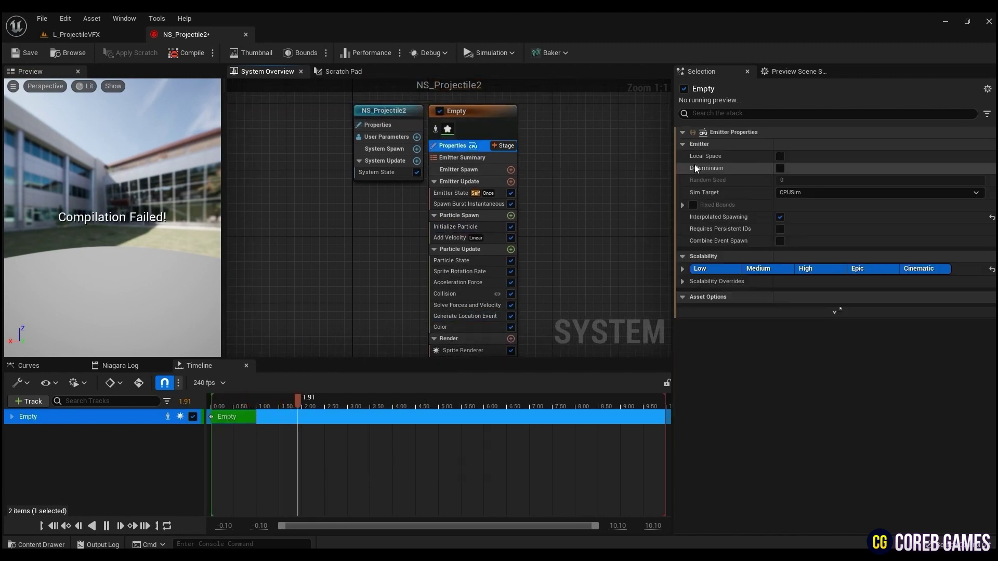
pyautogui.click(780, 156)
pyautogui.click(780, 228)
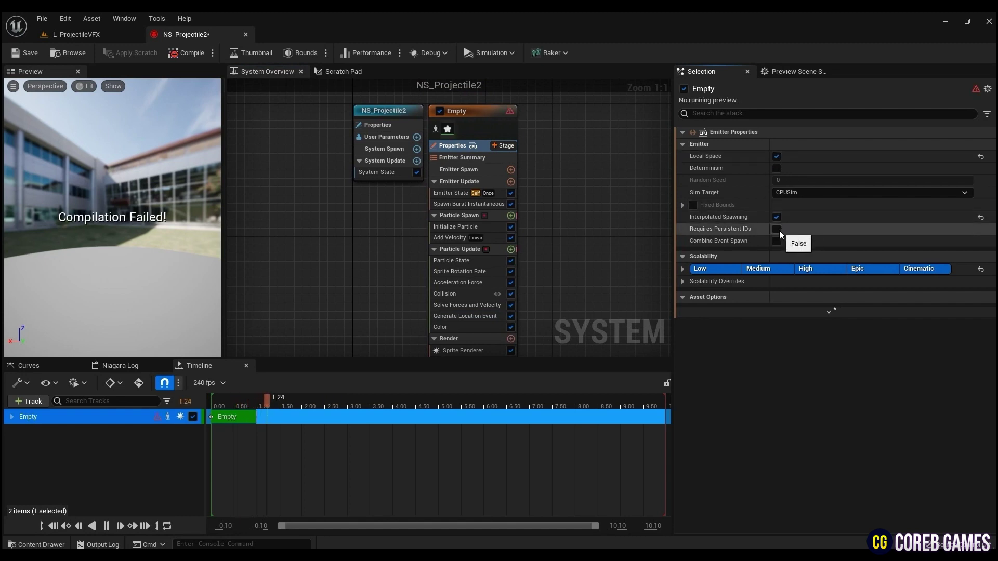
pyautogui.moveTo(387, 273); pyautogui.dragTo(370, 262, button='right')
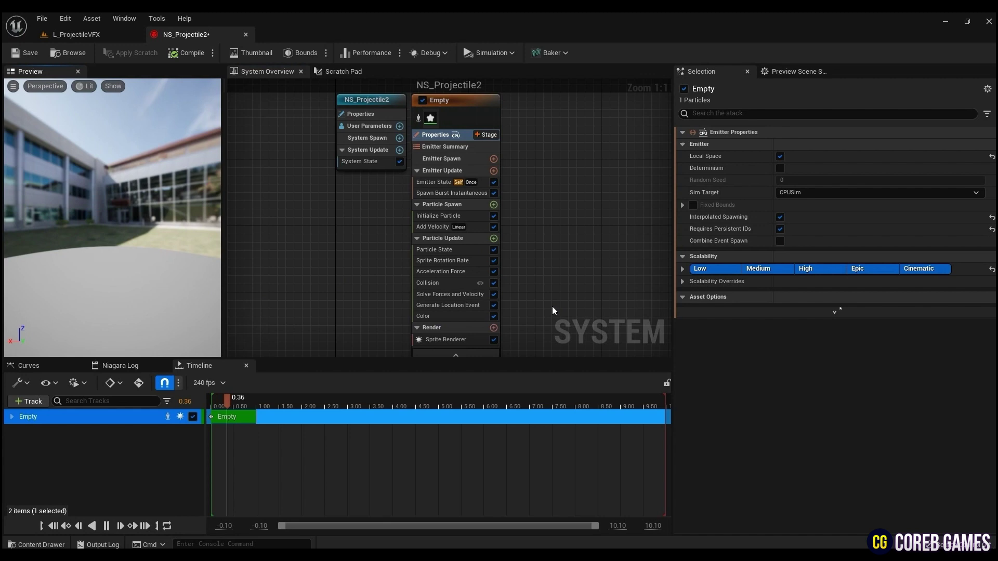
pyautogui.moveTo(449, 215); pyautogui.dragTo(432, 213, button='right')
# Step: Add a new empty emitter, Empty001, to the system beside the Empty emitter
pyautogui.click(423, 97)
pyautogui.moveTo(489, 114); pyautogui.dragTo(447, 119, button='right')
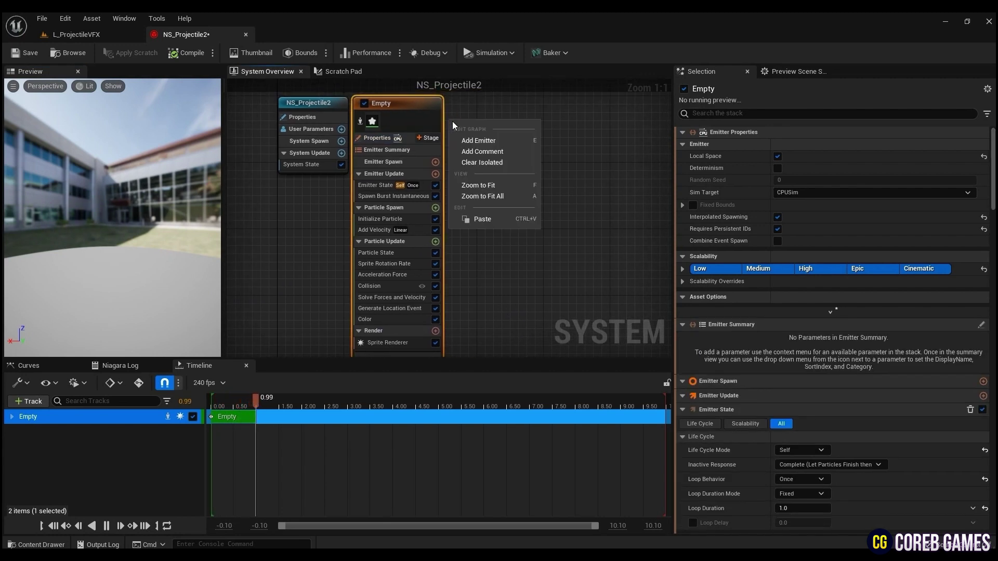
pyautogui.click(498, 148)
pyautogui.doubleClick(570, 281)
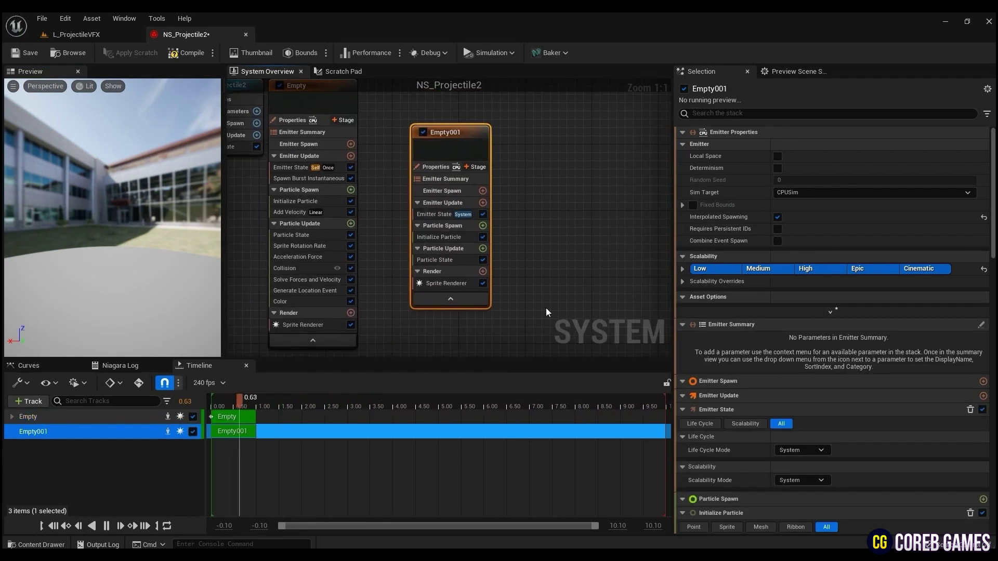
pyautogui.moveTo(517, 156); pyautogui.dragTo(475, 118)
# Step: Make Empty001 manage its own life cycle and play once instead of looping
pyautogui.click(464, 201)
pyautogui.click(804, 173)
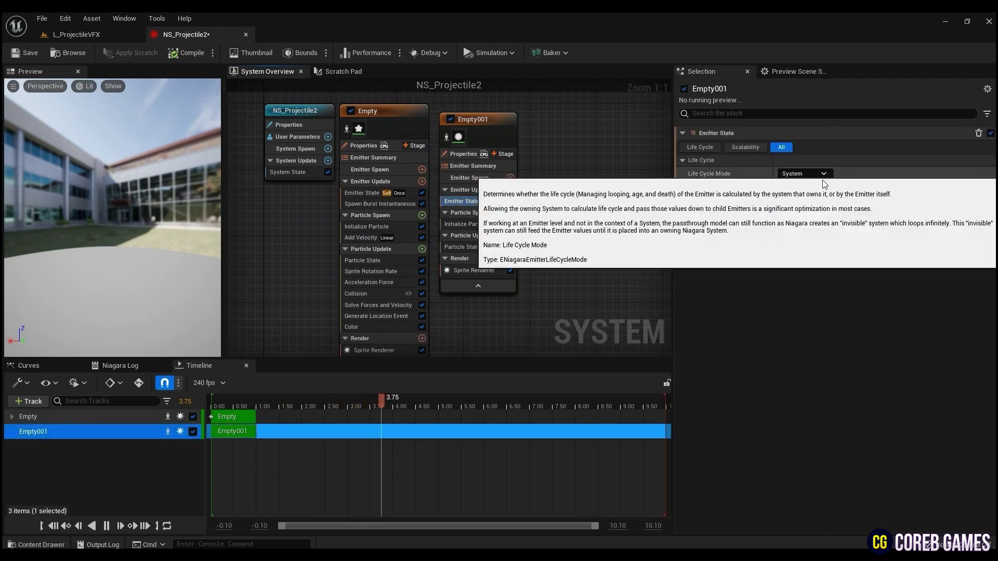
pyautogui.click(795, 193)
pyautogui.click(804, 203)
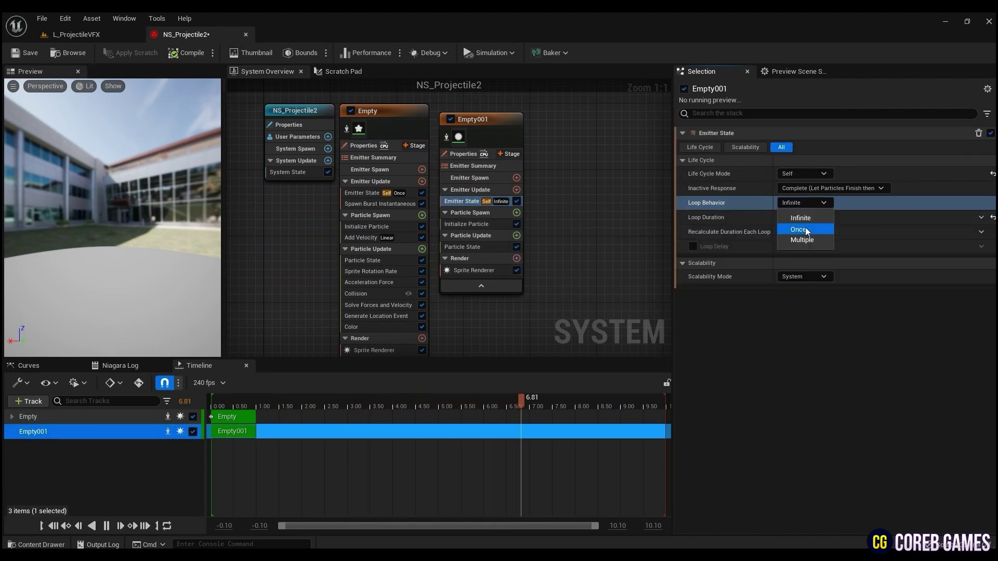
pyautogui.click(805, 227)
# Step: Replace Empty001's sprite renderer with a Ribbon Renderer using the M_Tail2 material
pyautogui.click(473, 271)
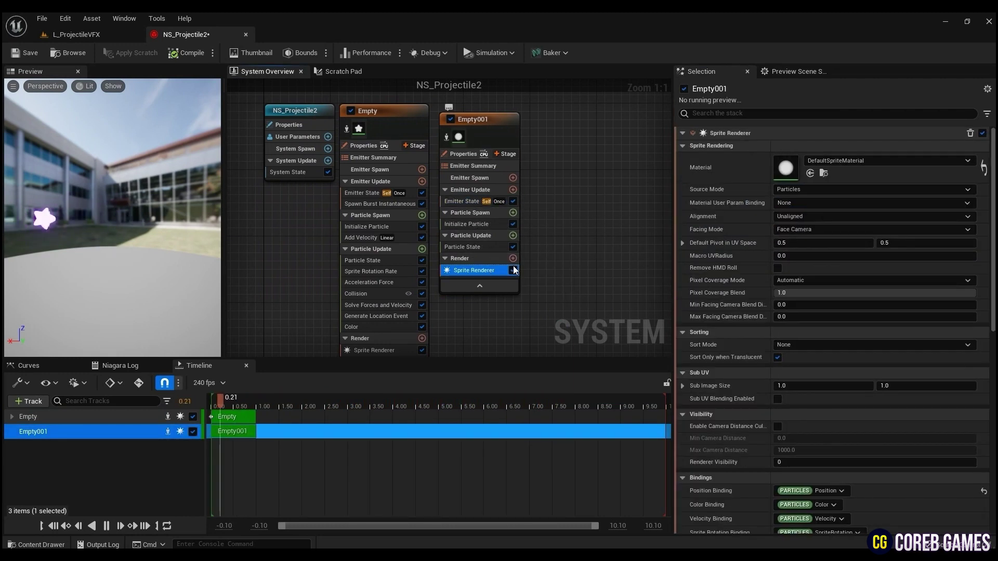
pyautogui.press('Delete')
pyautogui.click(513, 248)
pyautogui.write('r')
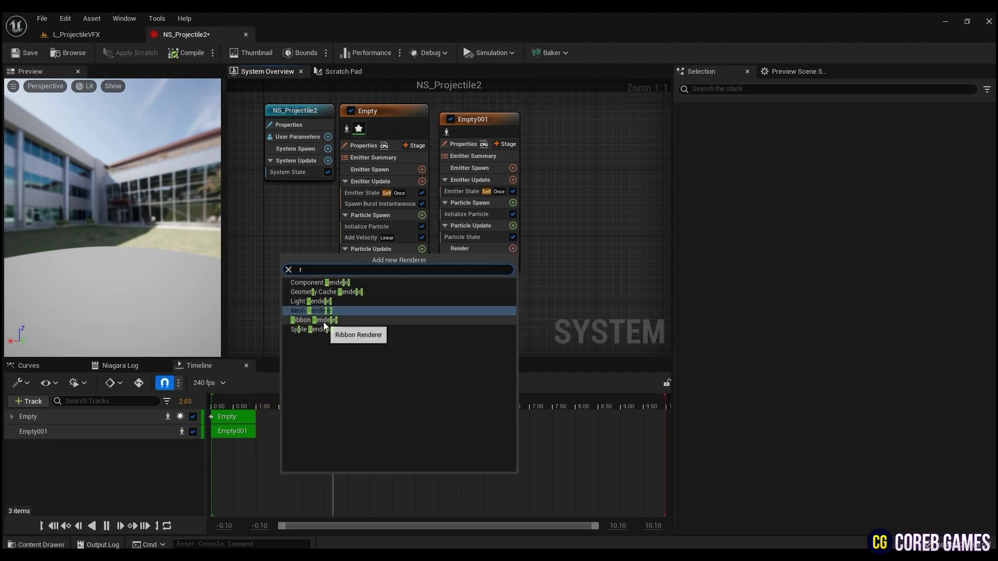
pyautogui.click(323, 320)
pyautogui.click(827, 161)
pyautogui.click(862, 384)
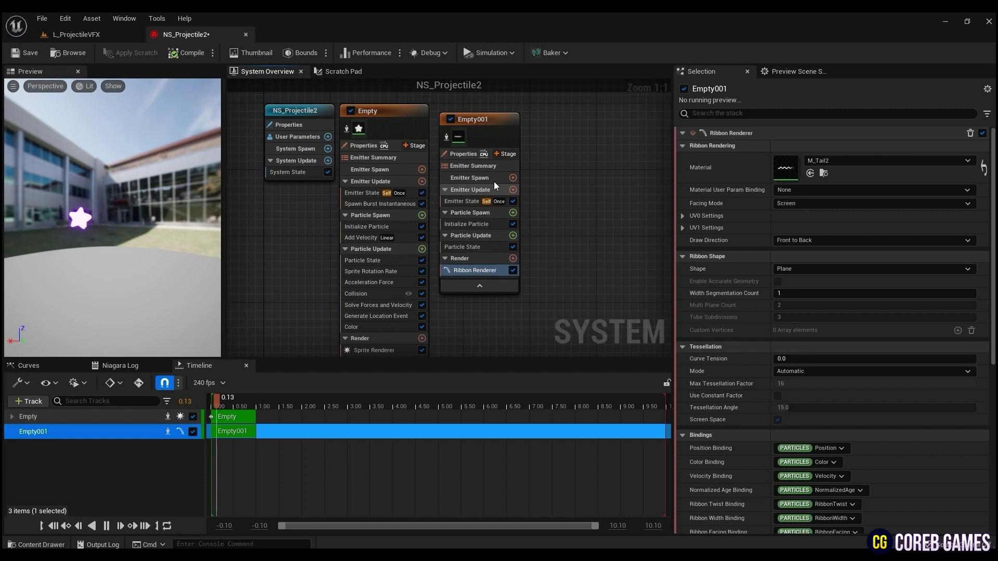
pyautogui.click(505, 154)
# Step: Add an Event Handler to Empty001 on Empty's LocationEvent, Spawned Particles mode, Spawn Number 1
pyautogui.click(408, 194)
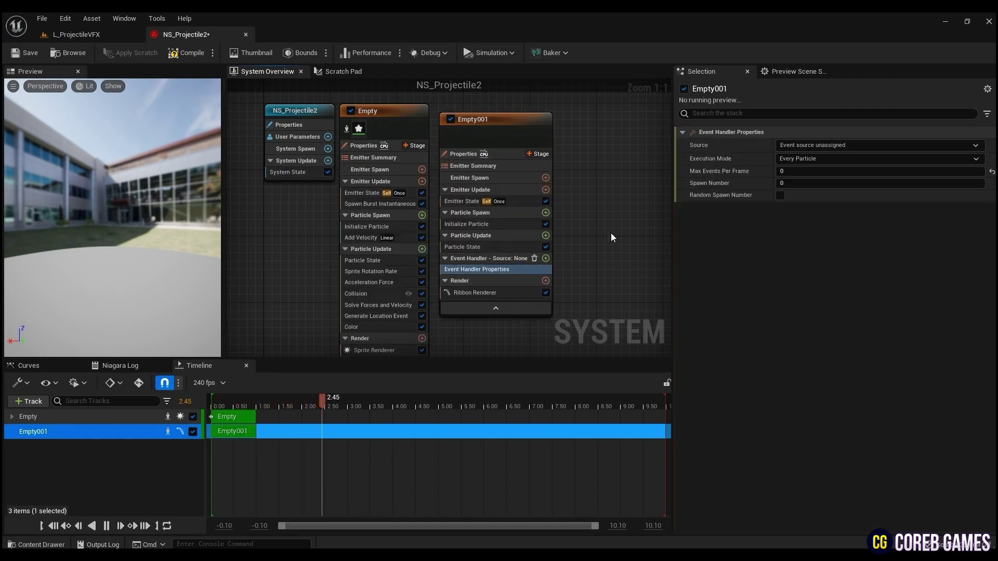
pyautogui.click(788, 147)
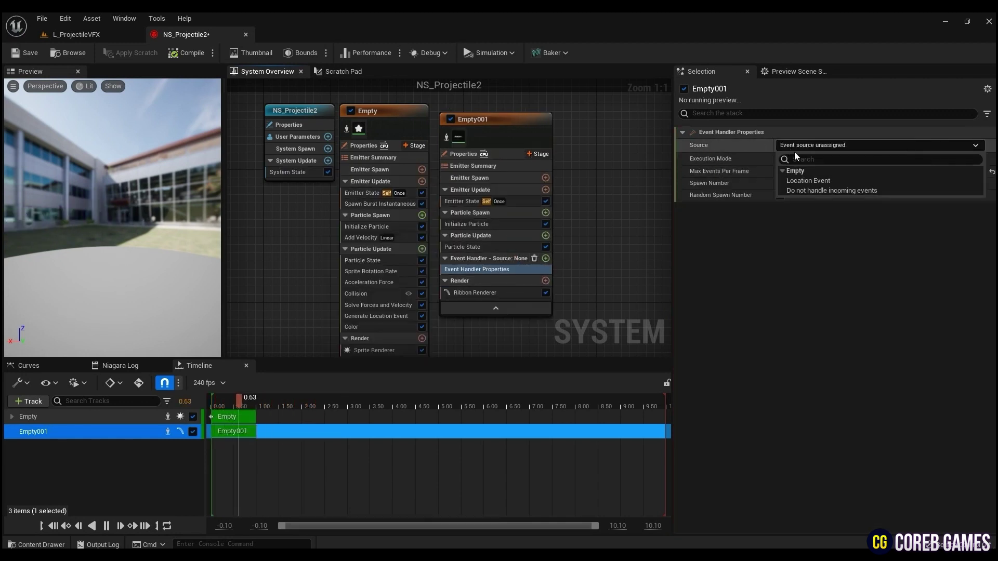
pyautogui.click(821, 180)
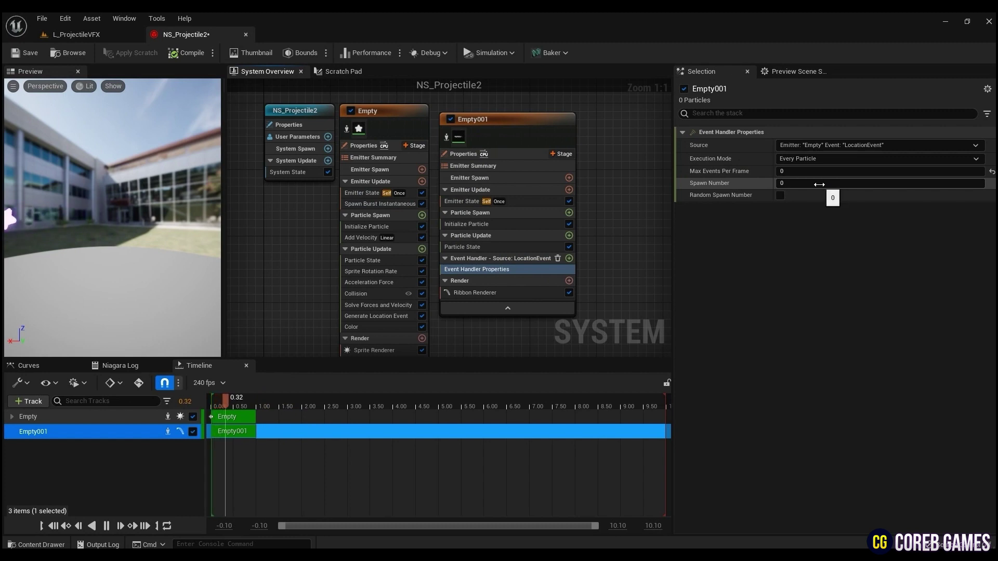
pyautogui.click(797, 161)
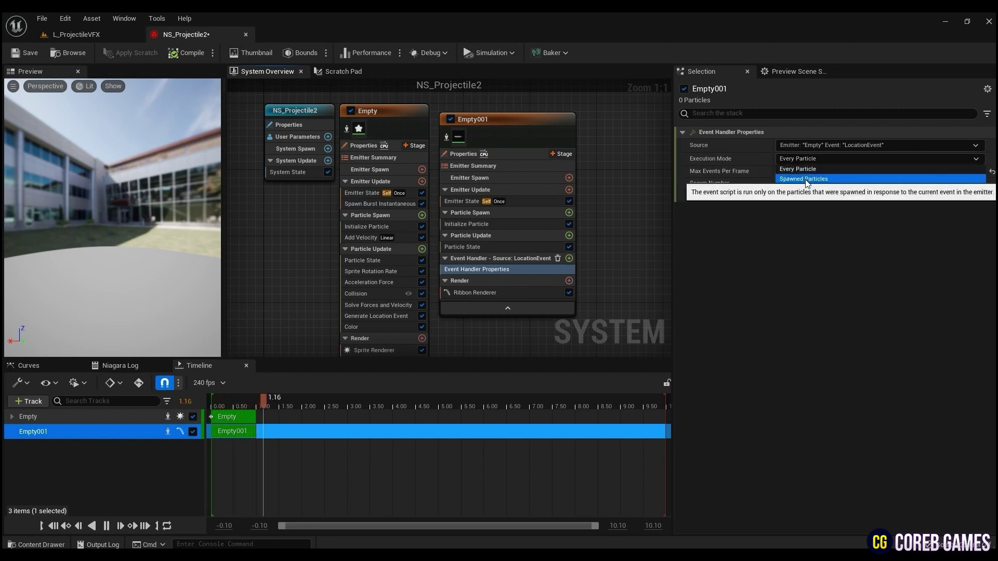
pyautogui.click(805, 179)
pyautogui.click(793, 182)
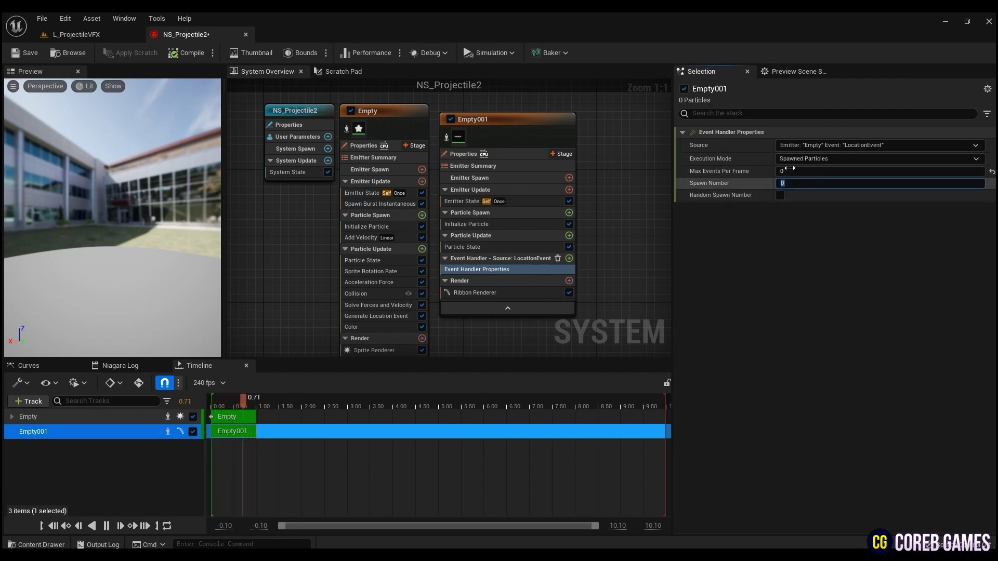
pyautogui.write('1')
pyautogui.press('Return')
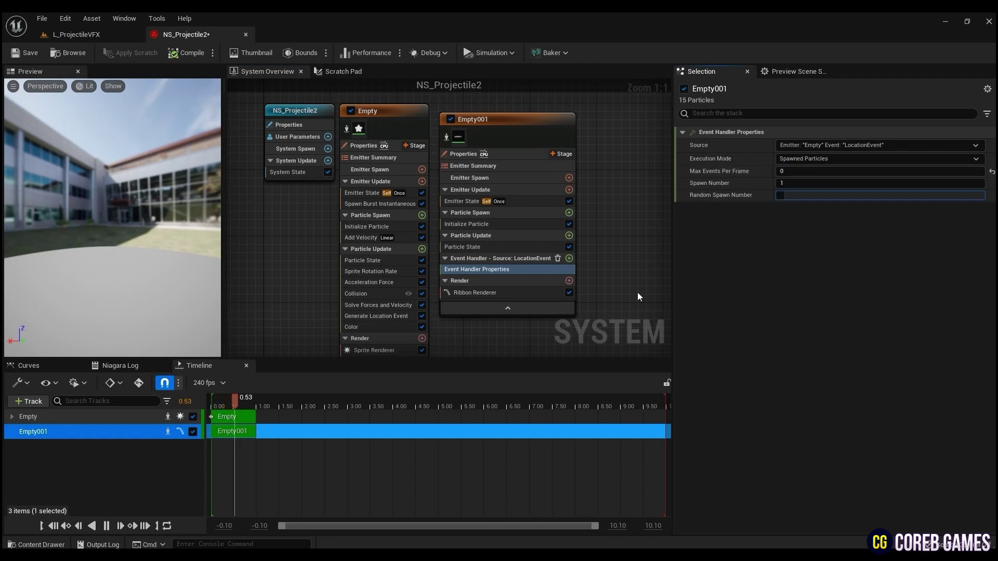
# Step: Add the Receive Location Event module to Empty001's event handler
pyautogui.click(569, 259)
pyautogui.write('loc')
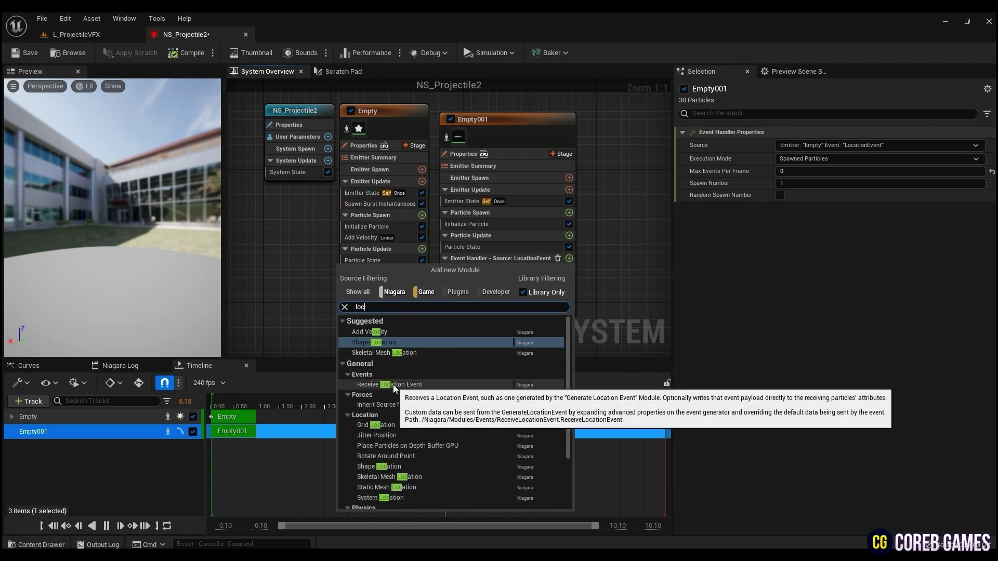
pyautogui.click(393, 385)
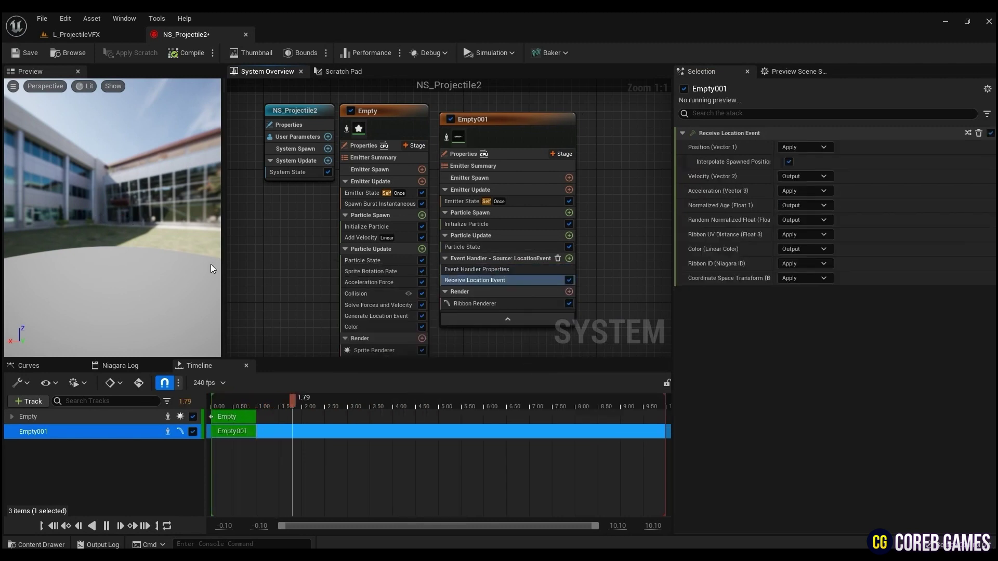
# Step: In Empty001's Initialize Particle, set Ribbon Width Mode to Direct Set, width 120, lifetime 0.2
pyautogui.click(518, 224)
pyautogui.click(804, 380)
pyautogui.click(803, 404)
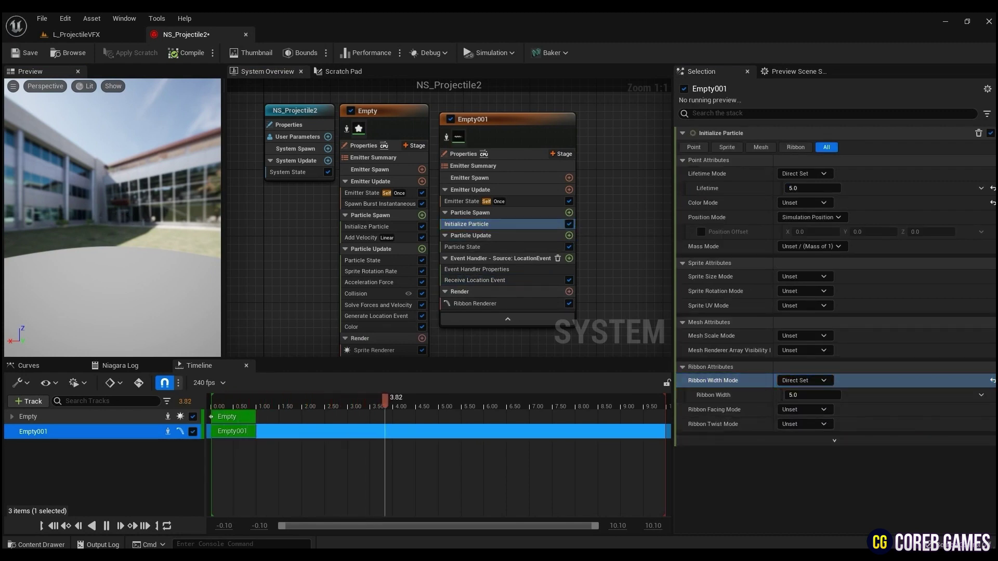
pyautogui.click(812, 395)
pyautogui.write('120')
pyautogui.press('Return')
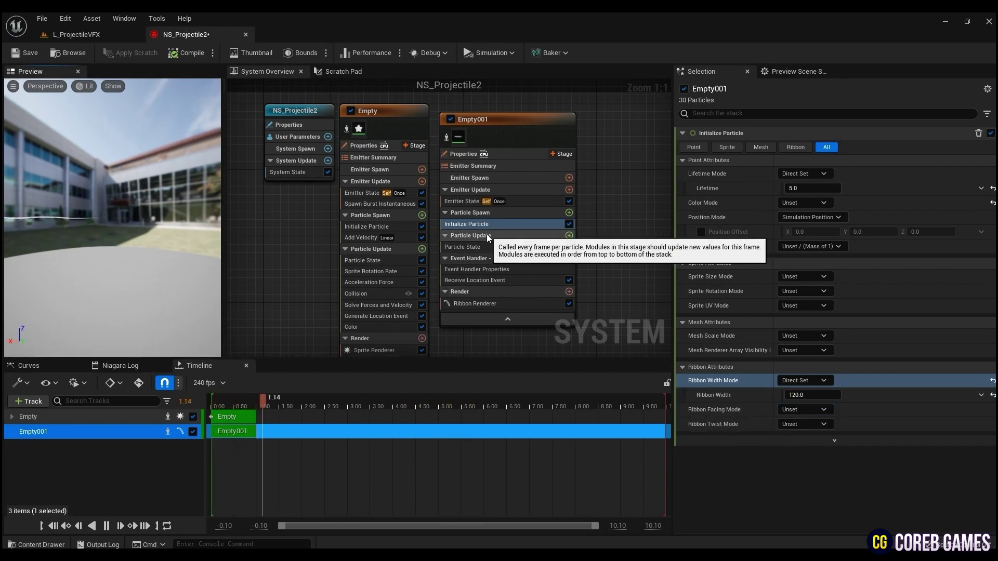
pyautogui.click(809, 189)
pyautogui.write('0.2')
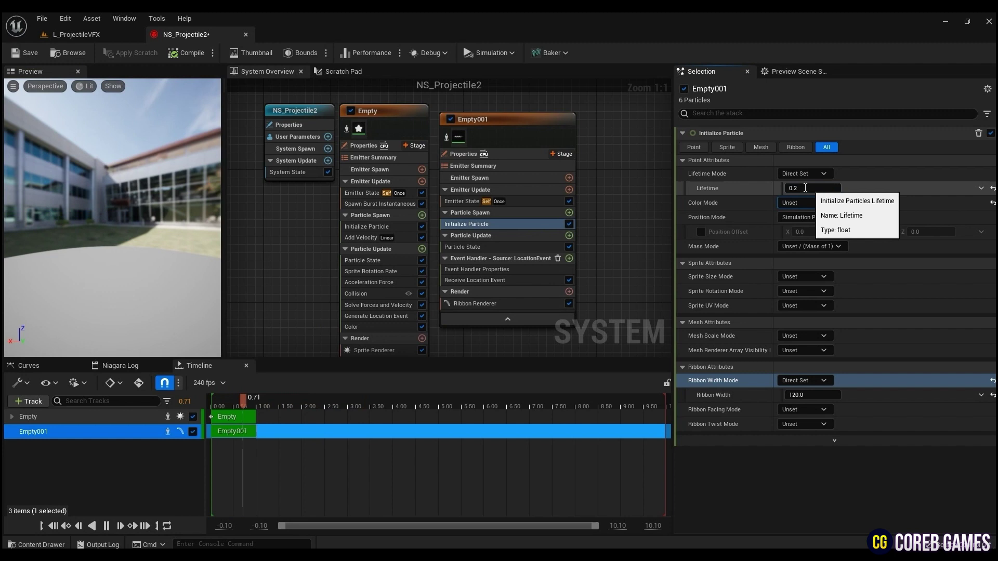
pyautogui.press('Return')
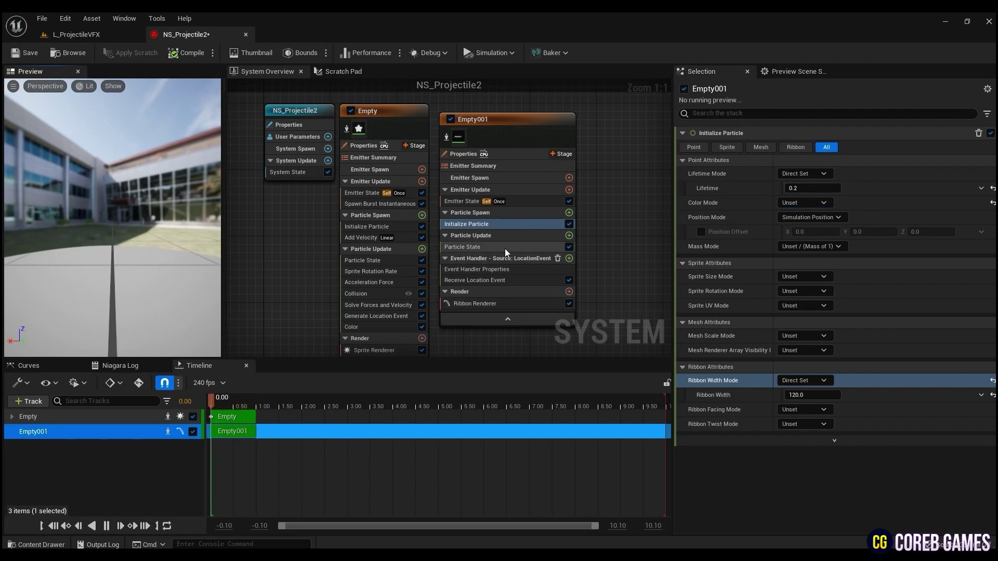
pyautogui.click(387, 328)
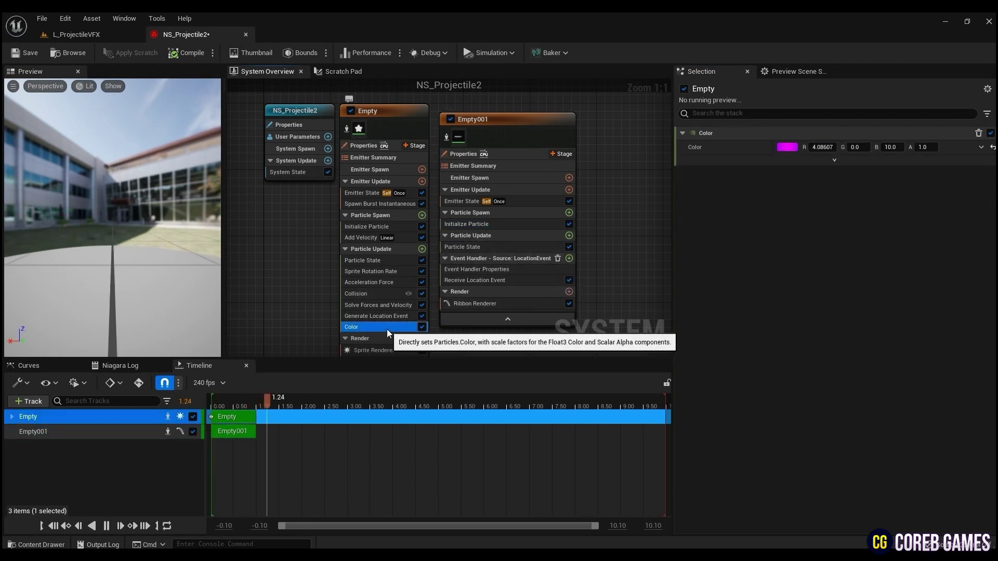
# Step: Copy the Color module from Empty and paste it after Empty001's Particle State
pyautogui.rightClick(358, 327)
pyautogui.click(385, 466)
pyautogui.rightClick(520, 246)
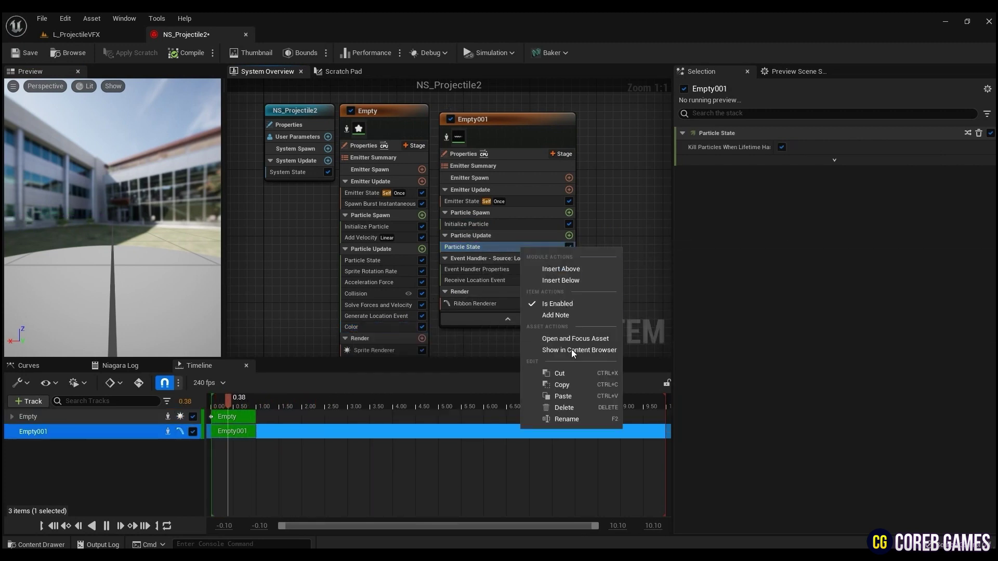
pyautogui.click(572, 396)
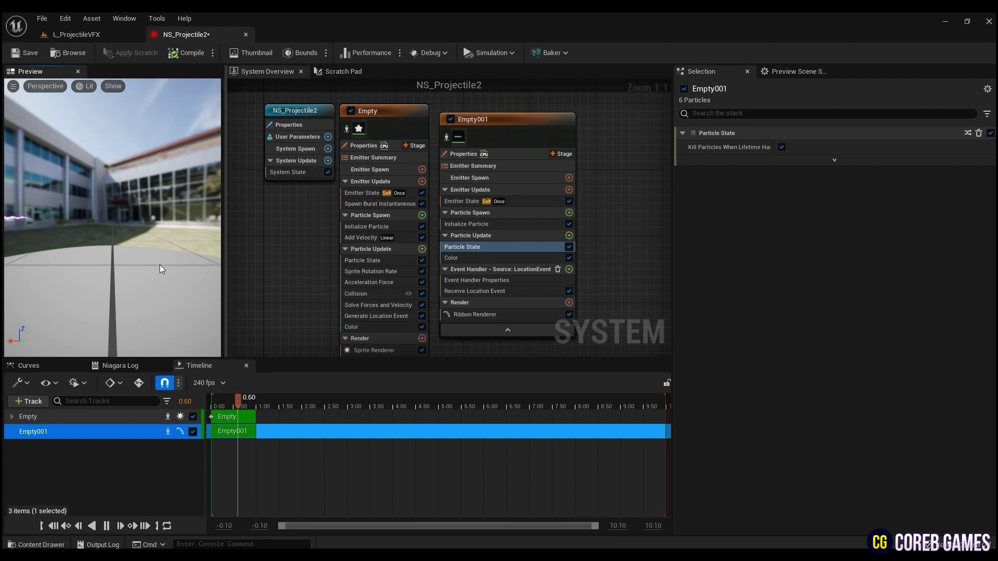
pyautogui.moveTo(160, 269)
pyautogui.mouseDown()
pyautogui.moveTo(172, 268)
pyautogui.moveTo(160, 268)
pyautogui.mouseUp()
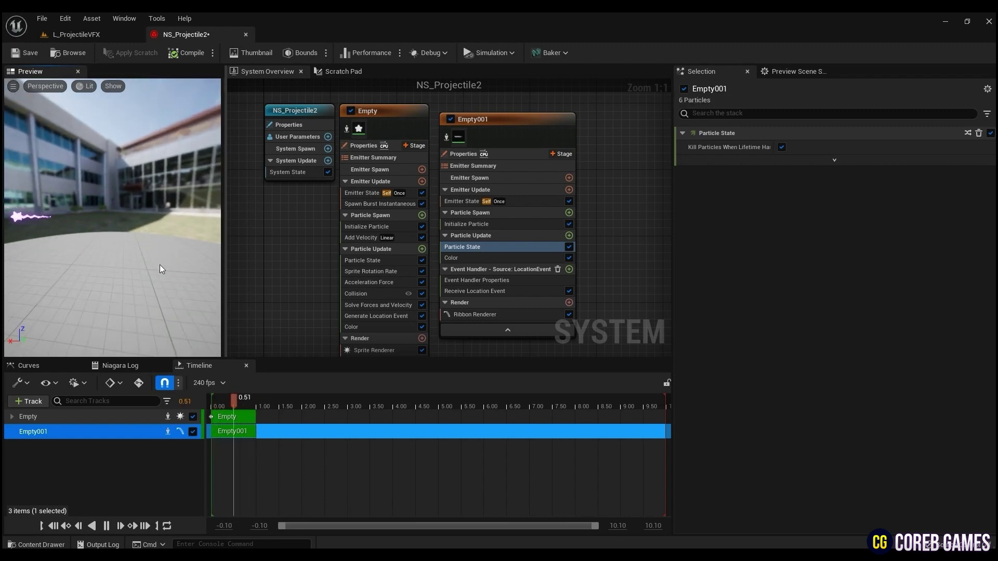
pyautogui.moveTo(638, 164); pyautogui.dragTo(569, 164, button='right')
# Step: Add a new empty emitter, Empty002, and give its sprite renderer the M_Glow2 material
pyautogui.click(457, 130)
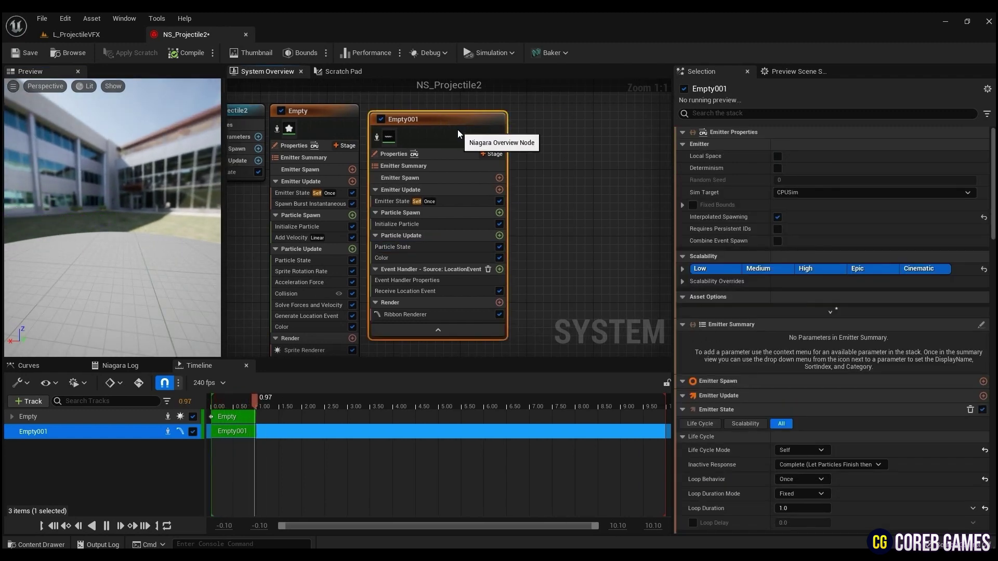
pyautogui.rightClick(592, 150)
pyautogui.click(640, 283)
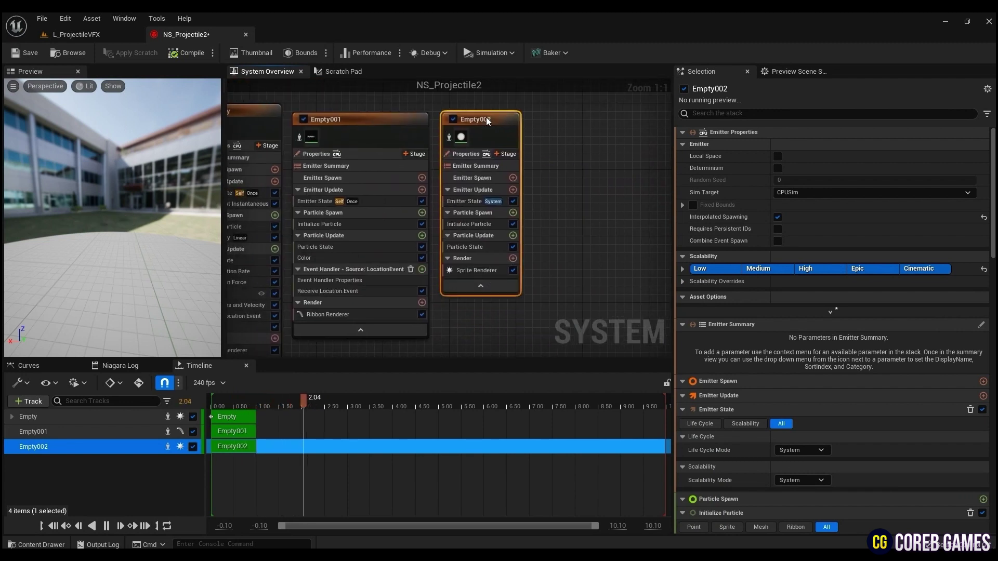
pyautogui.click(476, 270)
pyautogui.click(837, 160)
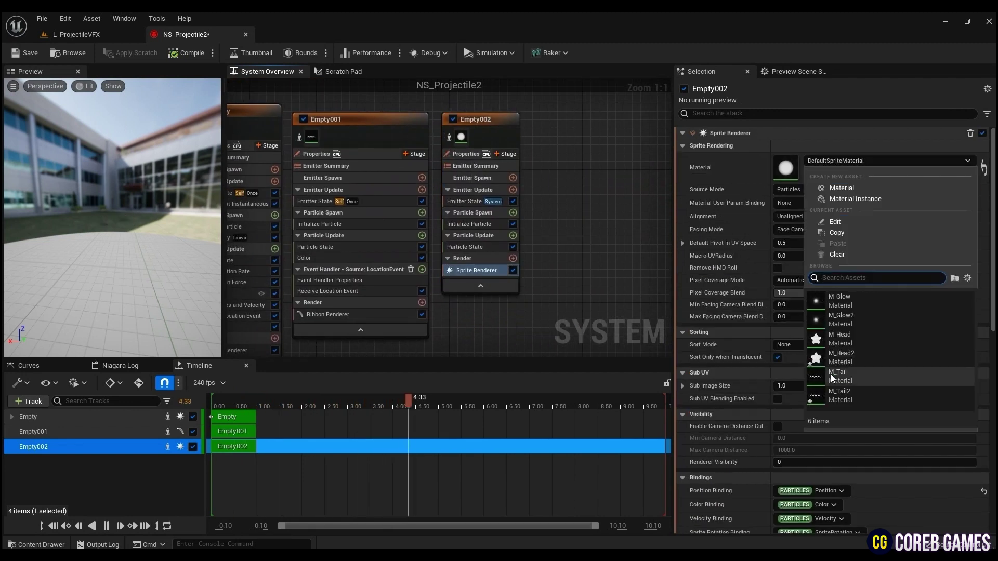
pyautogui.click(847, 323)
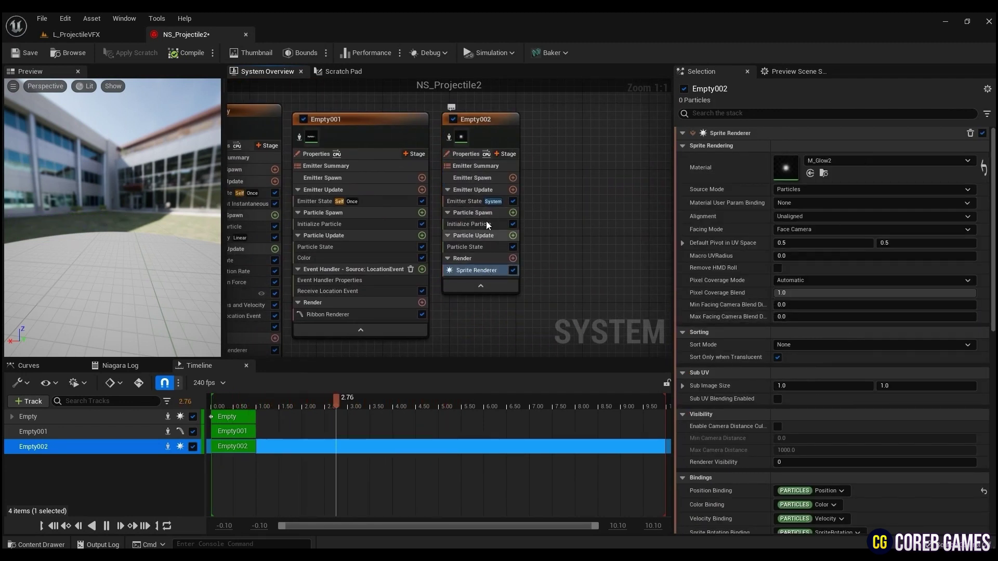
# Step: Make Empty002 manage its own life cycle and play only once
pyautogui.click(479, 202)
pyautogui.click(805, 173)
pyautogui.click(814, 202)
pyautogui.click(806, 203)
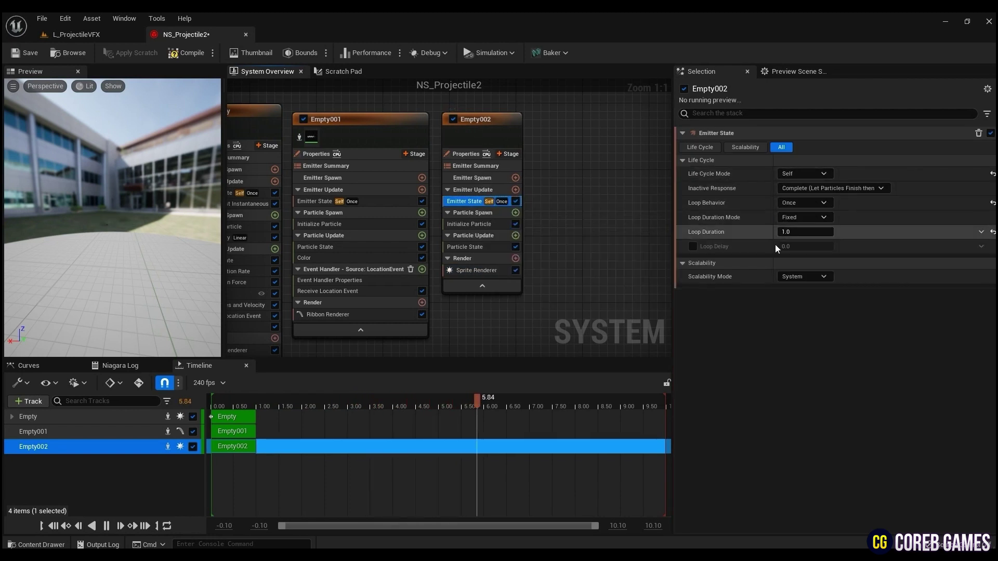
pyautogui.click(775, 243)
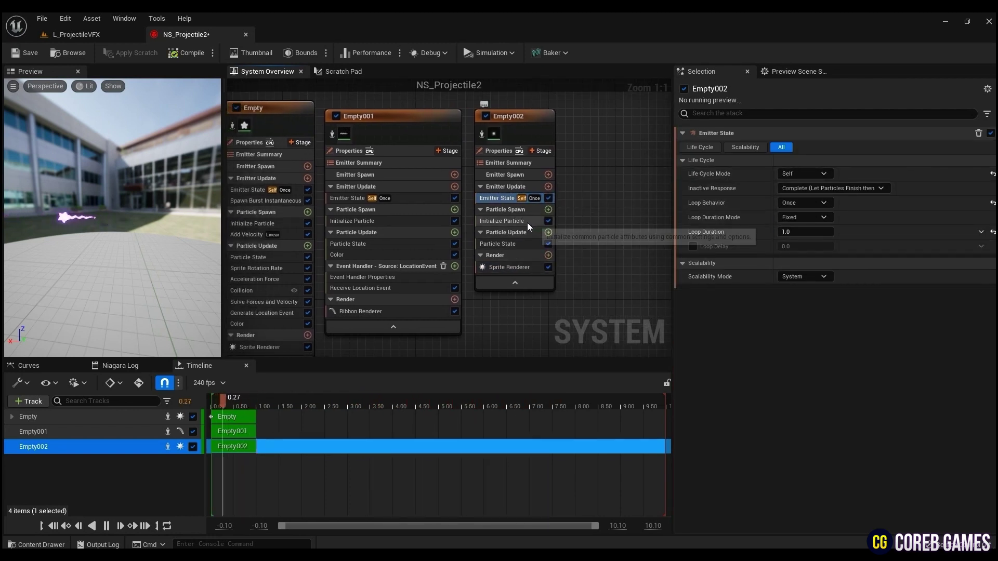
# Step: Give Empty002's particles a random 0.3–0.4 s lifetime and a random uniform size of 5–10
pyautogui.click(526, 221)
pyautogui.click(804, 173)
pyautogui.click(801, 193)
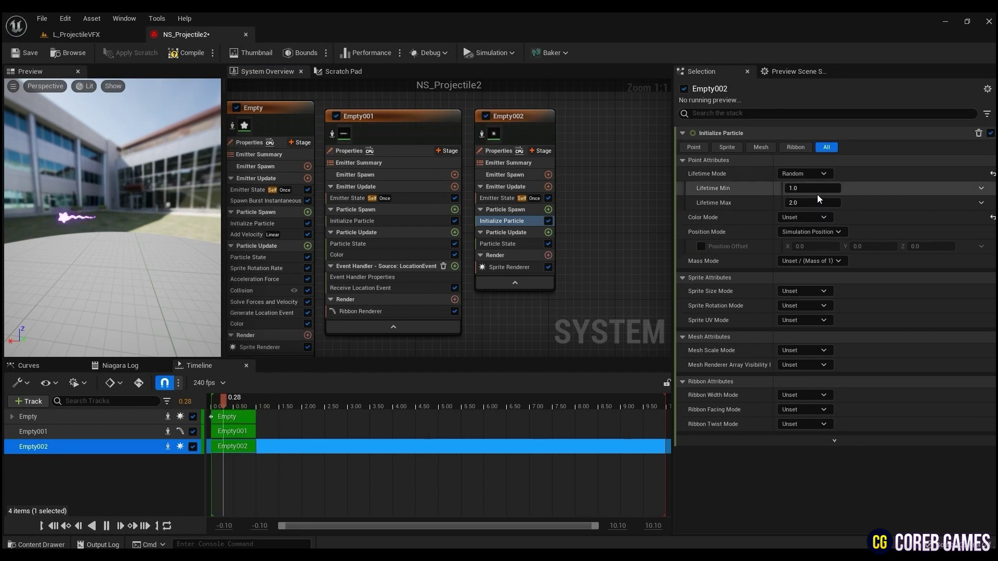
pyautogui.click(829, 189)
pyautogui.write('0.4')
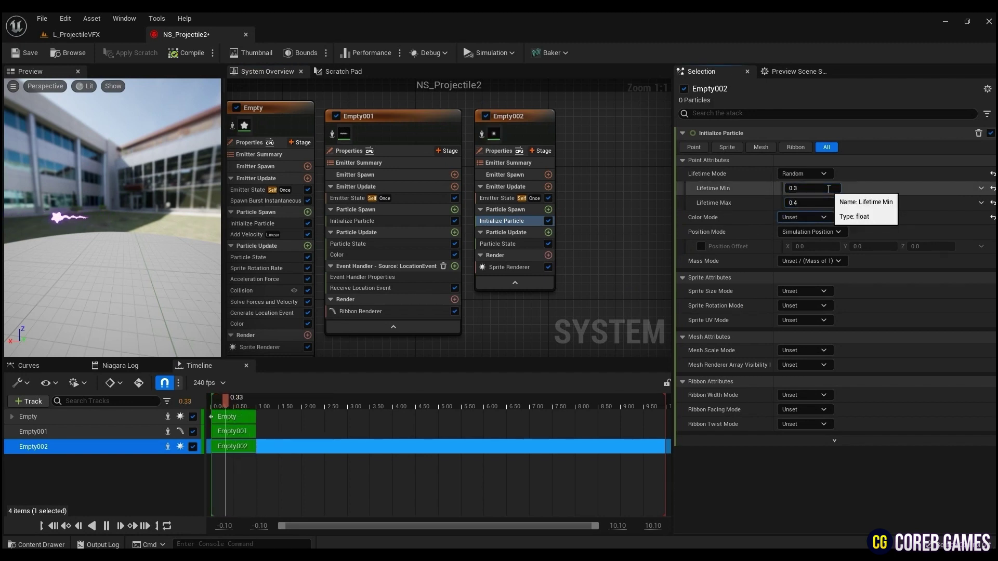
pyautogui.click(804, 291)
pyautogui.click(803, 317)
pyautogui.click(804, 291)
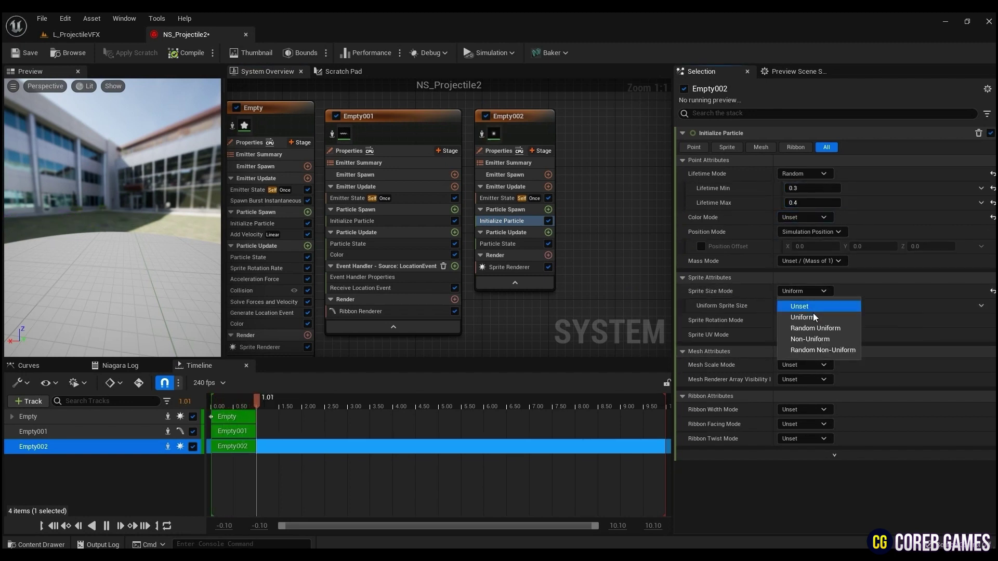
pyautogui.click(815, 328)
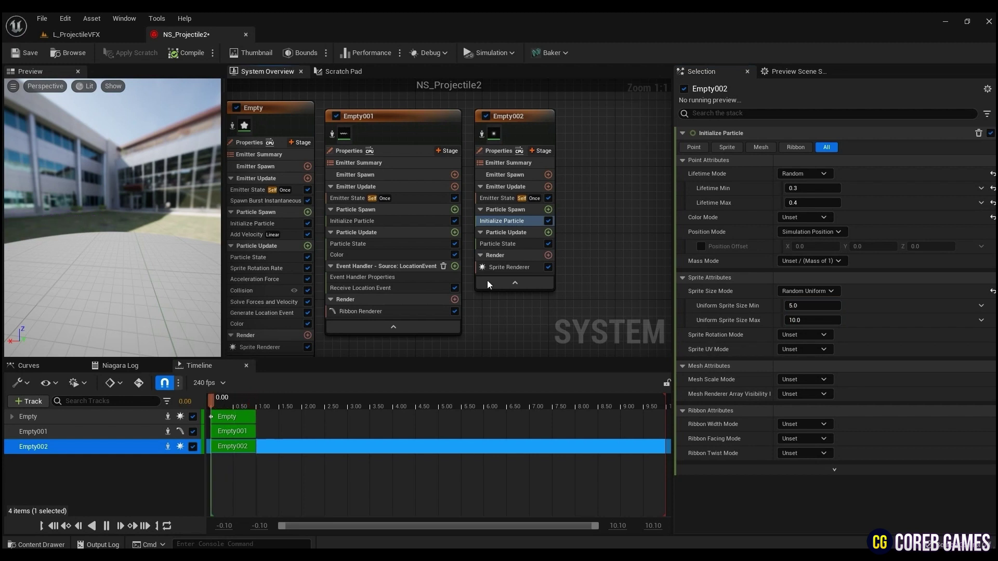
# Step: Add a Scale Sprite Size module to Empty002's Particle Update
pyautogui.click(547, 232)
pyautogui.write('spr')
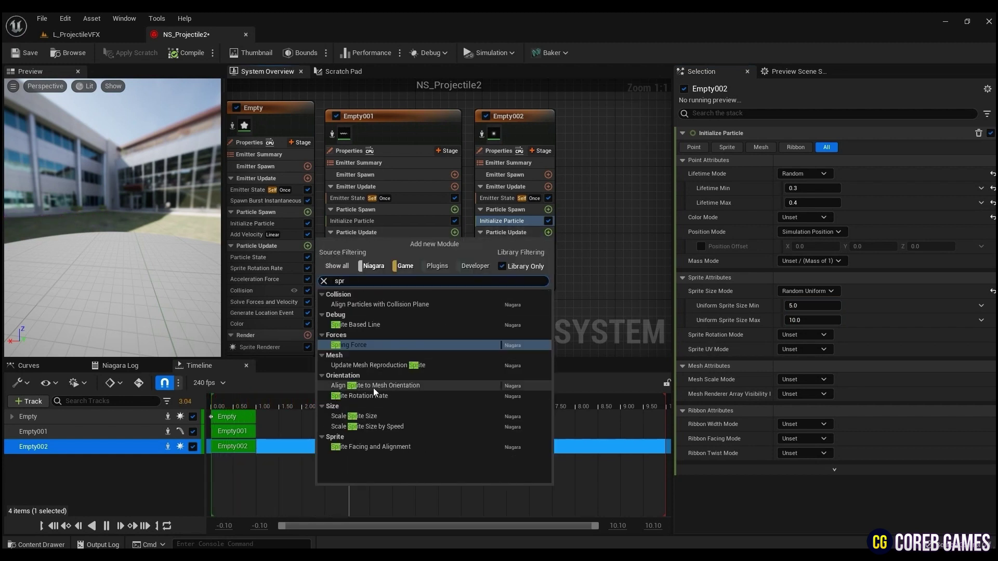
pyautogui.click(371, 416)
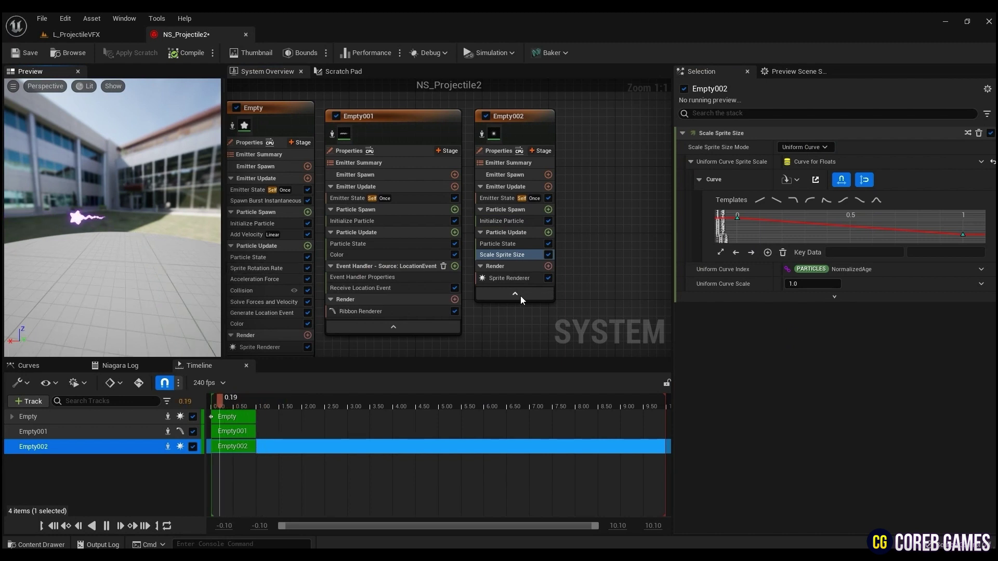
# Step: Add an Event Handler to Empty002 on Empty's LocationEvent, Spawned Particles mode, Spawn Number 3
pyautogui.click(541, 151)
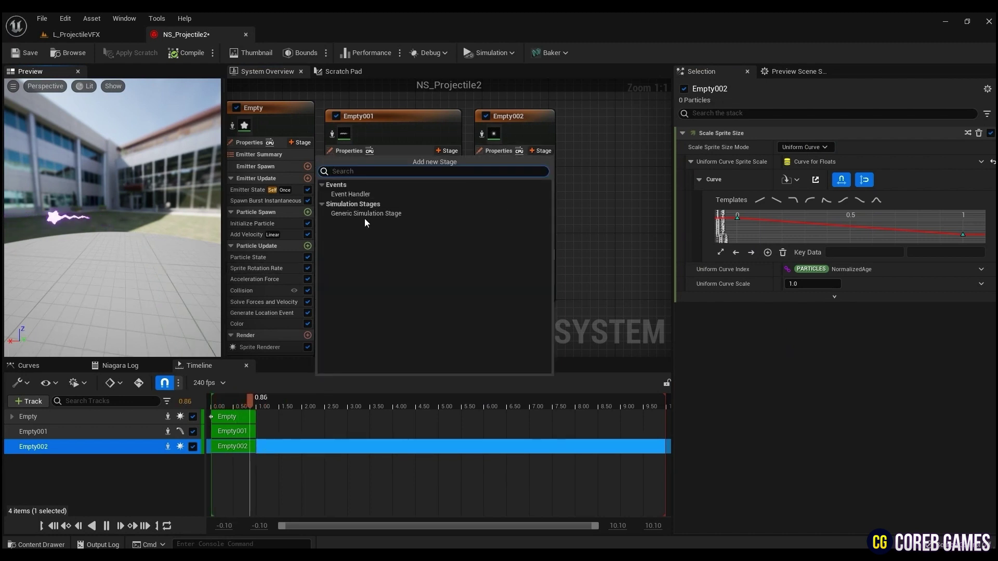
pyautogui.click(356, 195)
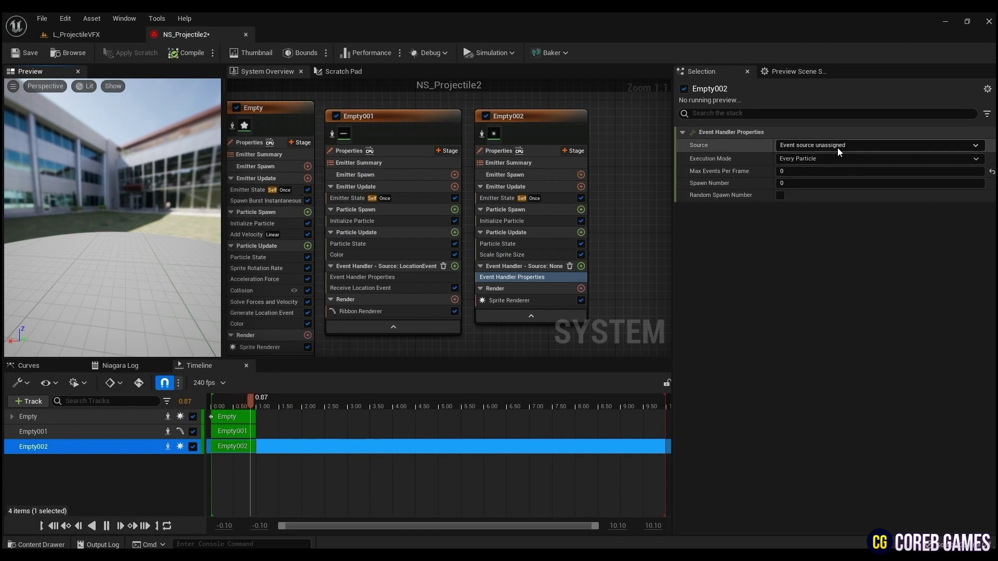
pyautogui.click(837, 148)
pyautogui.click(840, 177)
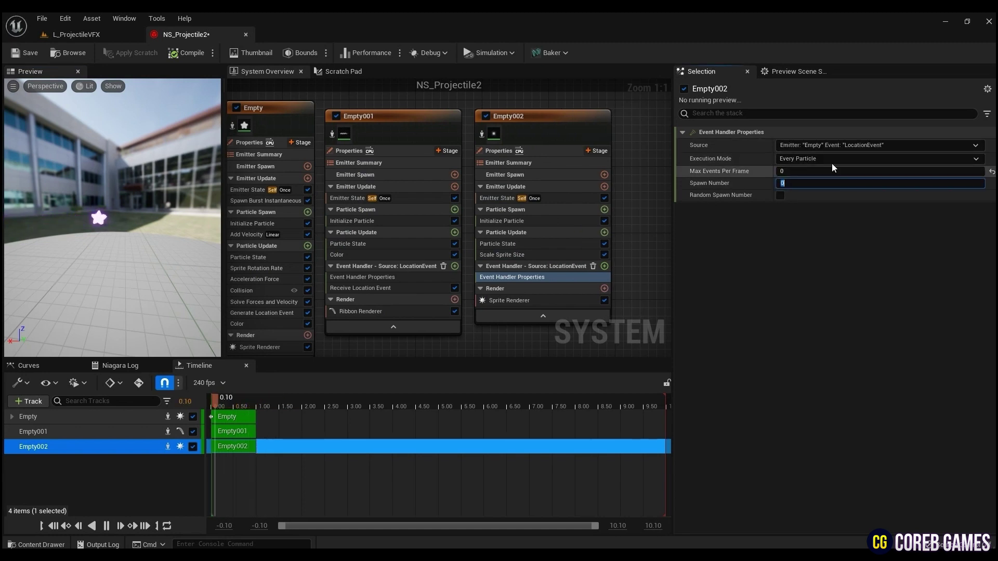
pyautogui.click(832, 160)
pyautogui.click(814, 175)
pyautogui.click(804, 182)
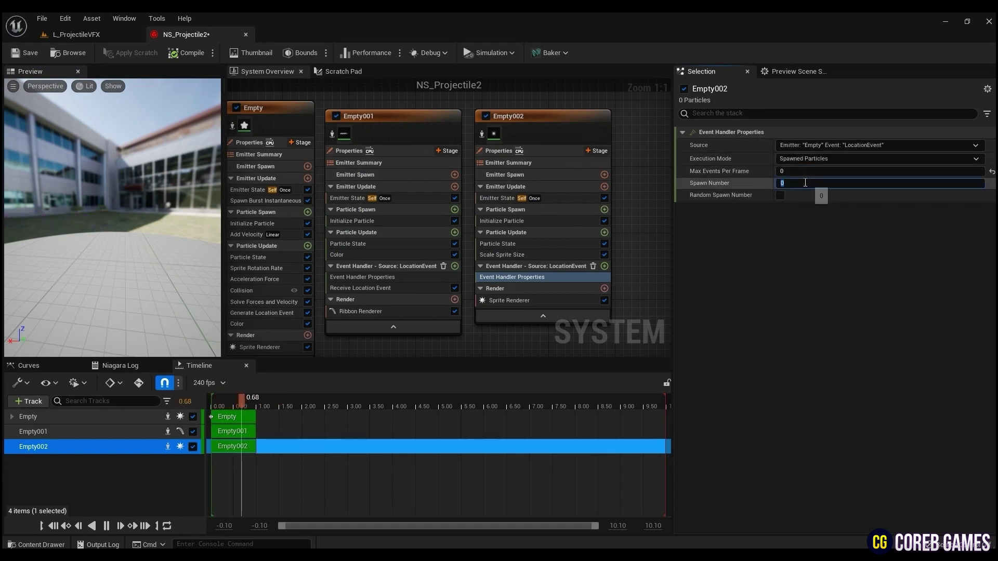
pyautogui.write('3')
pyautogui.press('Return')
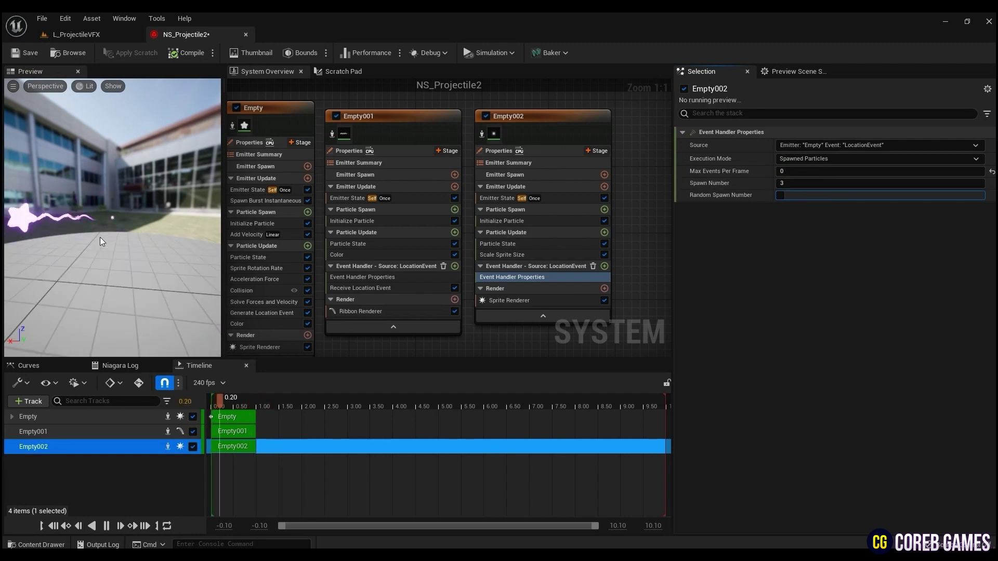
# Step: Add the Receive Location Event module to Empty002's event handler
pyautogui.scroll(-1, 312, 234)
pyautogui.click(560, 266)
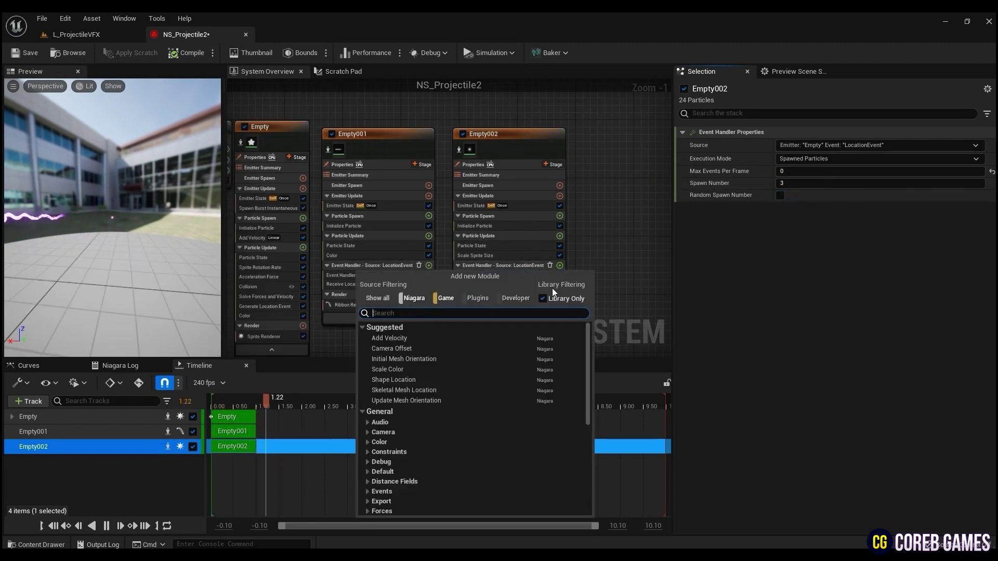
pyautogui.write('location')
pyautogui.click(438, 379)
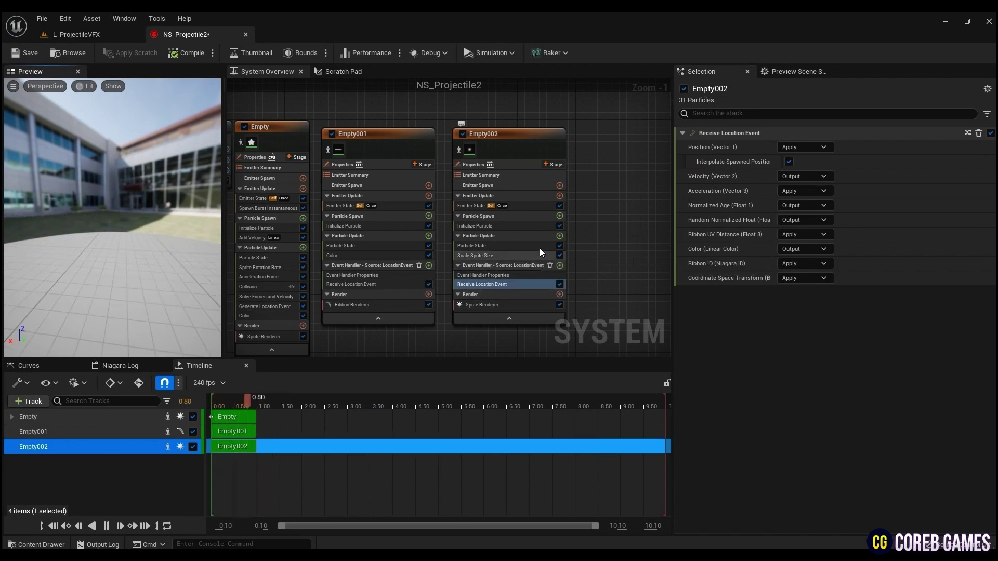
# Step: Add a Color module to Empty002's Particle Update with a purple hue at brightness 50
pyautogui.click(560, 236)
pyautogui.write('co')
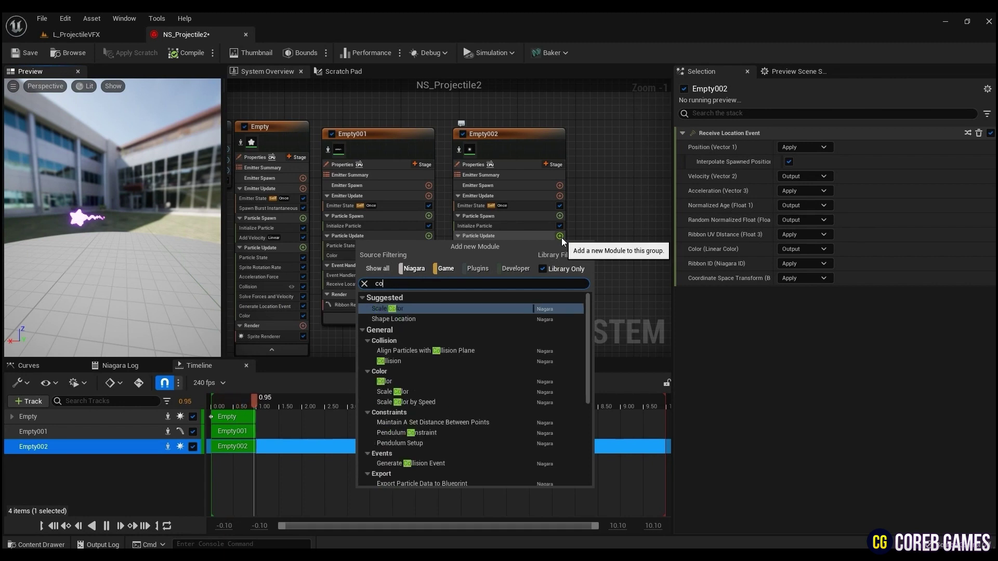
pyautogui.write('lor')
pyautogui.click(421, 340)
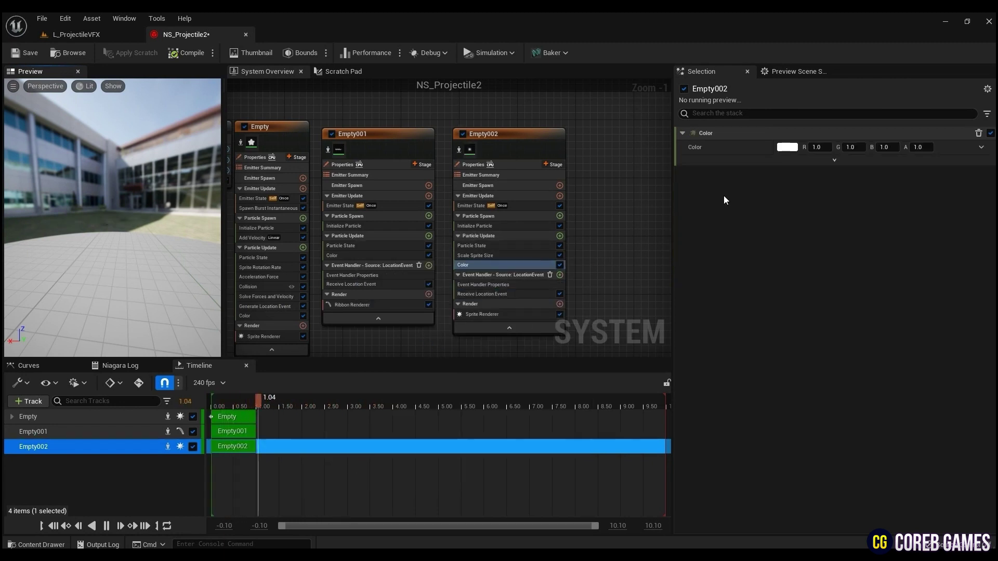
pyautogui.click(787, 147)
pyautogui.click(626, 188)
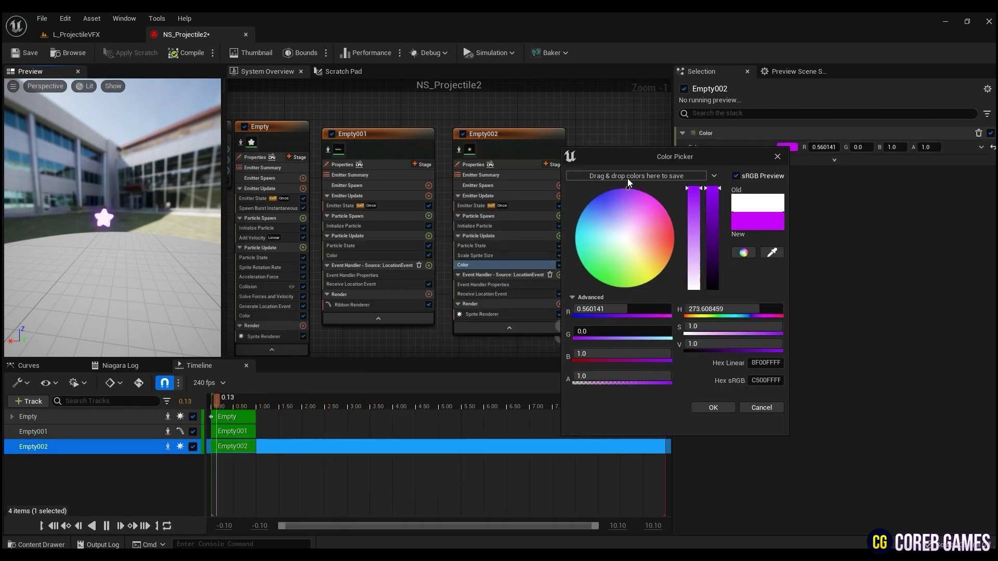
pyautogui.click(744, 345)
pyautogui.write('50')
pyautogui.press('Return')
pyautogui.click(695, 407)
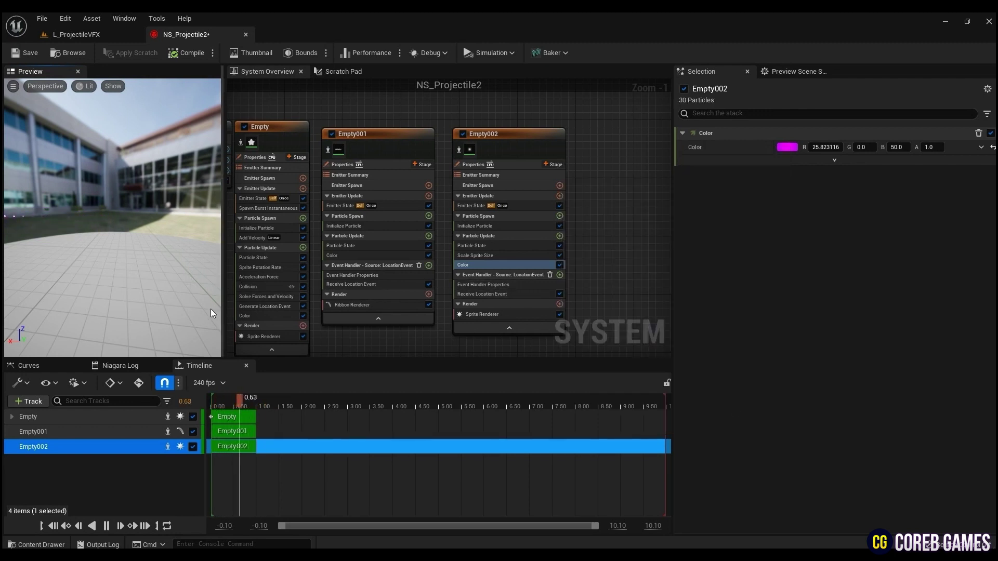
# Step: Add a Shape Location module to Empty002's event handler
pyautogui.click(559, 275)
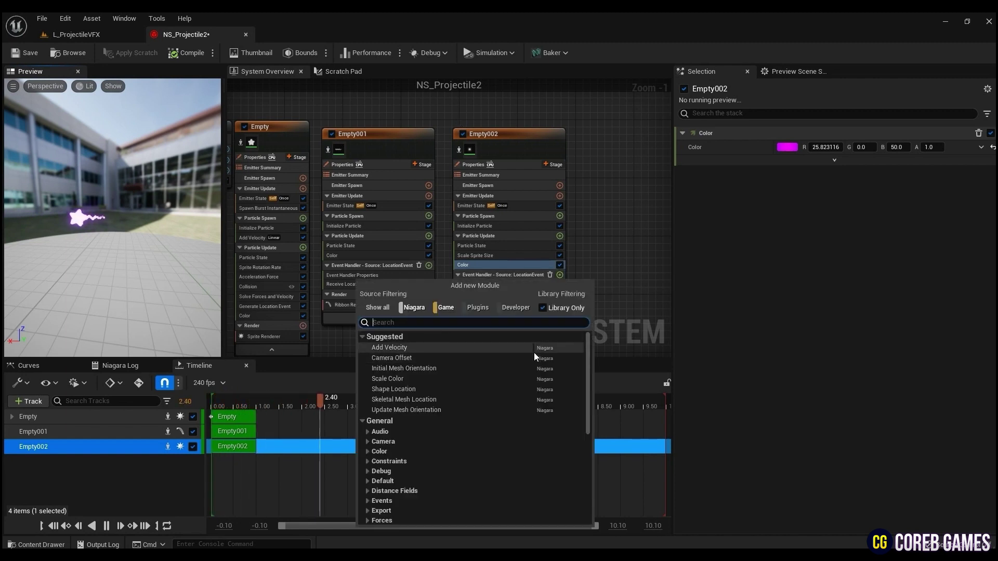
pyautogui.write('shape')
pyautogui.click(458, 379)
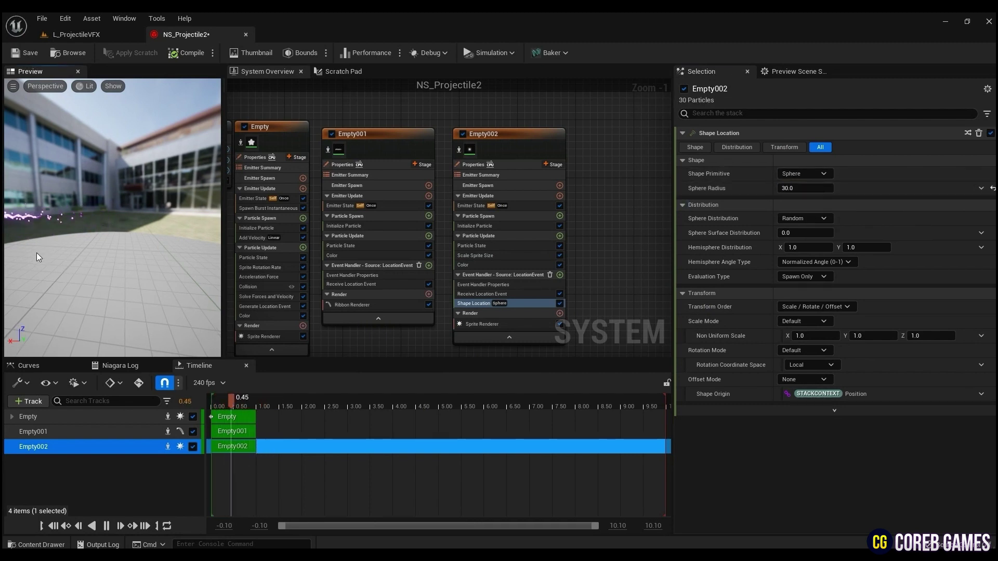
# Step: Orbit the preview camera to view the projectile effect from a new angle
pyautogui.moveTo(93, 269); pyautogui.dragTo(86, 269)
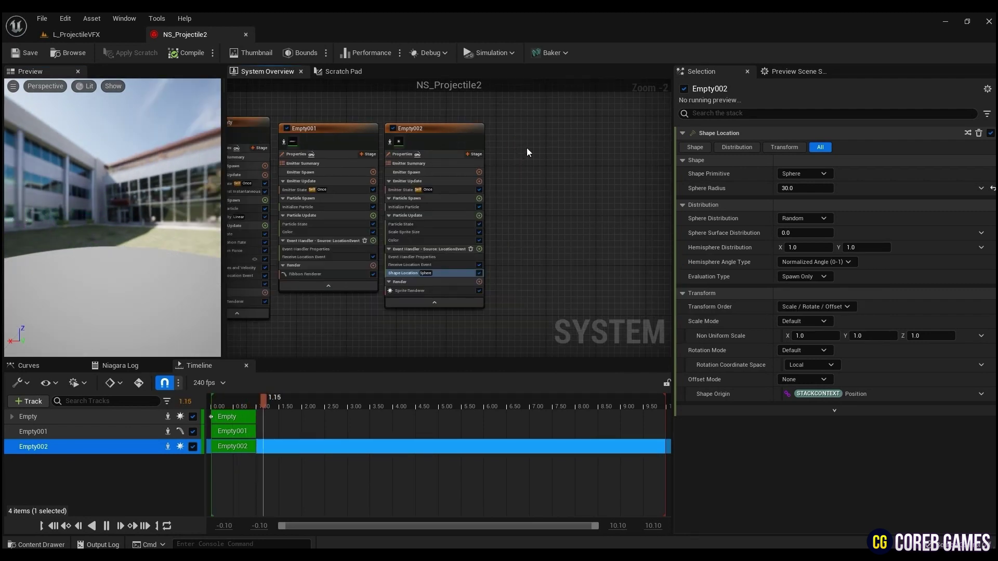
# Step: Add a new empty emitter, Empty003, and give its sprite renderer the M_Glow2 material
pyautogui.click(463, 127)
pyautogui.rightClick(523, 145)
pyautogui.click(548, 164)
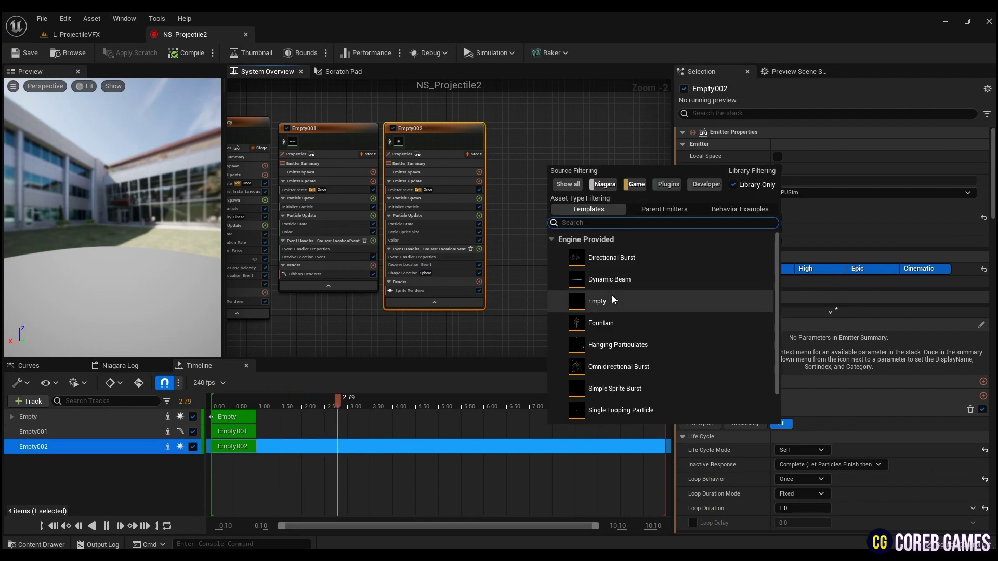
pyautogui.click(611, 300)
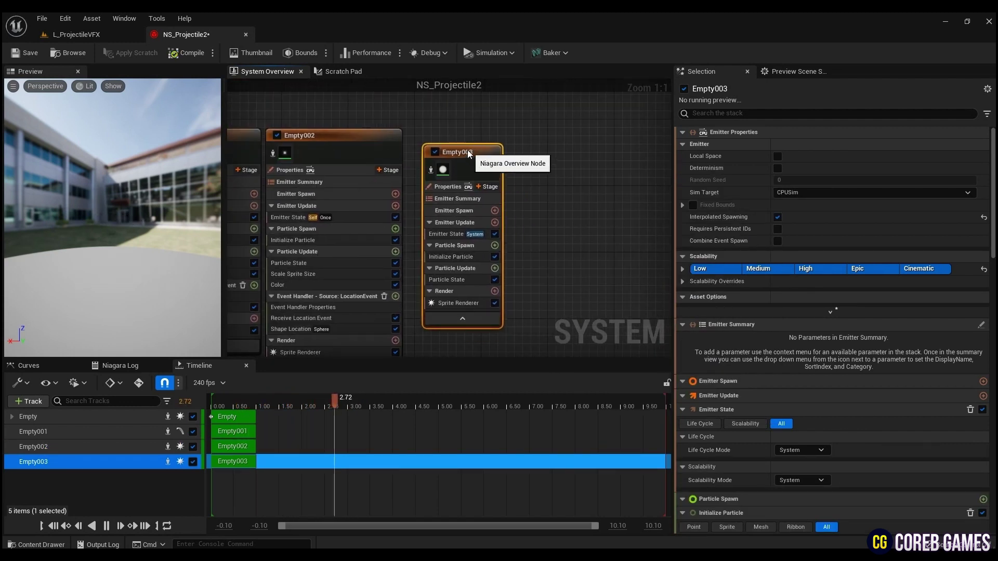
pyautogui.click(451, 286)
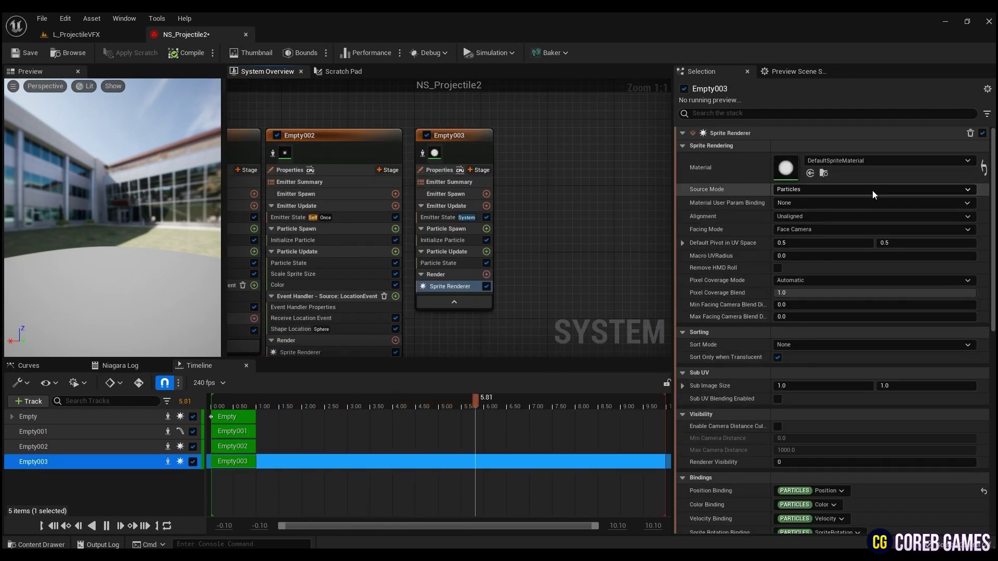
pyautogui.click(841, 160)
pyautogui.click(862, 303)
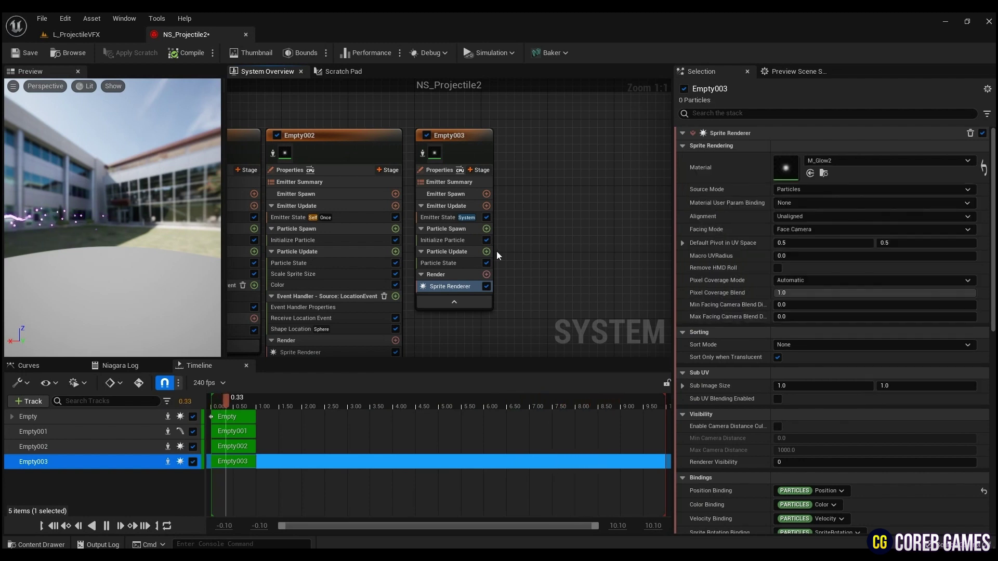
# Step: Set Empty003's emitter state to a Self life cycle that loops Once
pyautogui.click(493, 195)
pyautogui.click(803, 174)
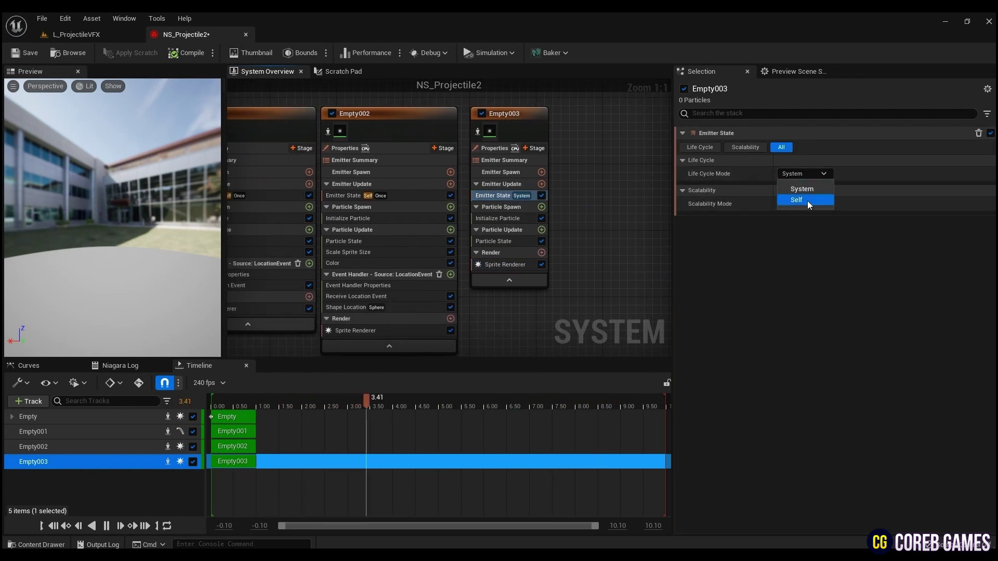
pyautogui.click(807, 201)
pyautogui.click(804, 203)
pyautogui.click(796, 229)
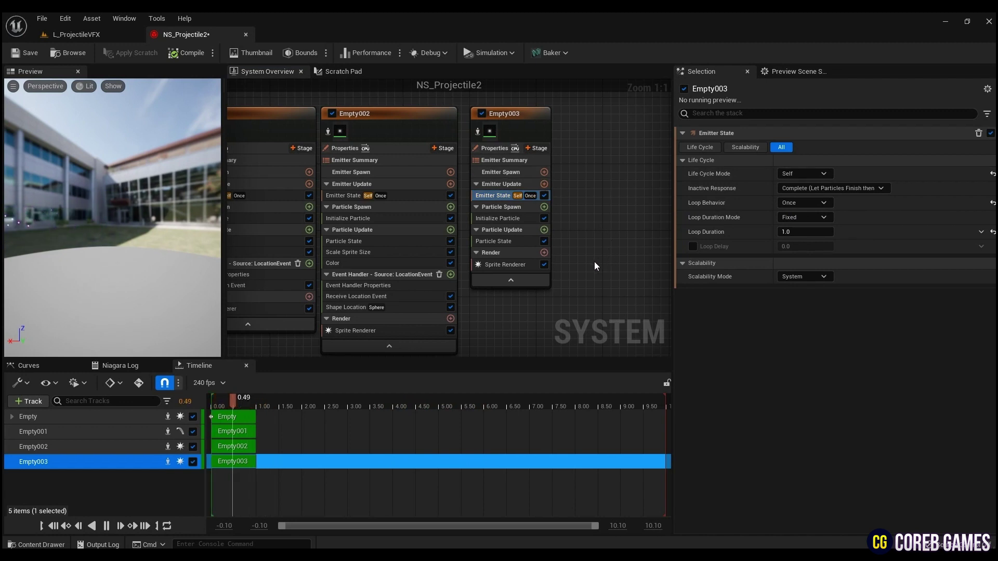
# Step: Give particles a random lifetime and random non-uniform sprite sizes, minimum Y 150
pyautogui.click(499, 218)
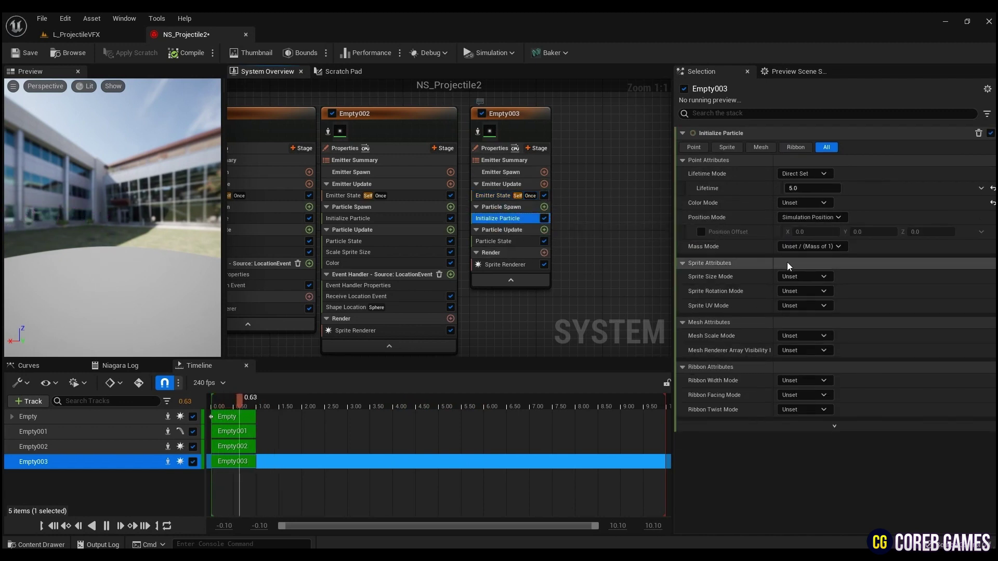
pyautogui.click(805, 174)
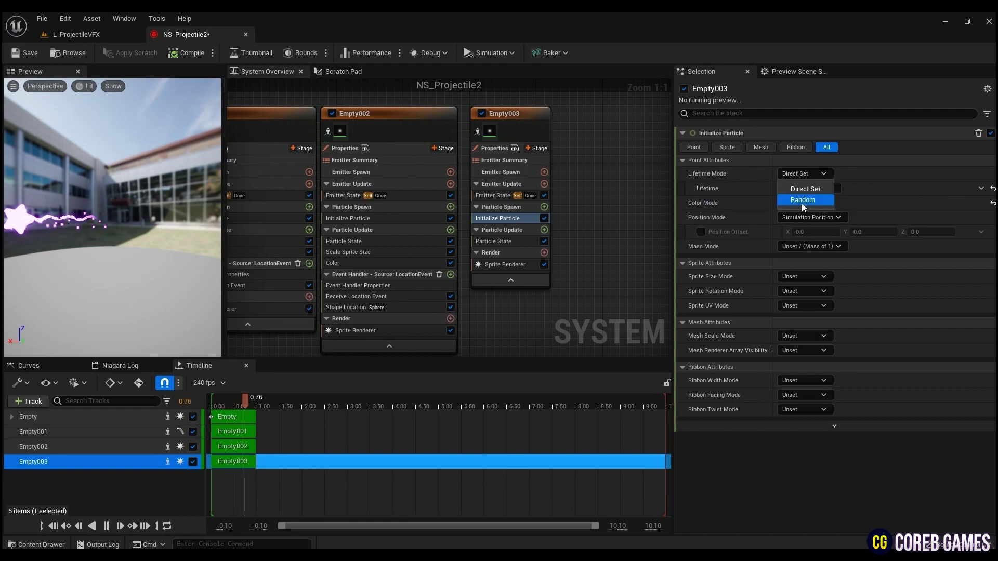
pyautogui.click(808, 200)
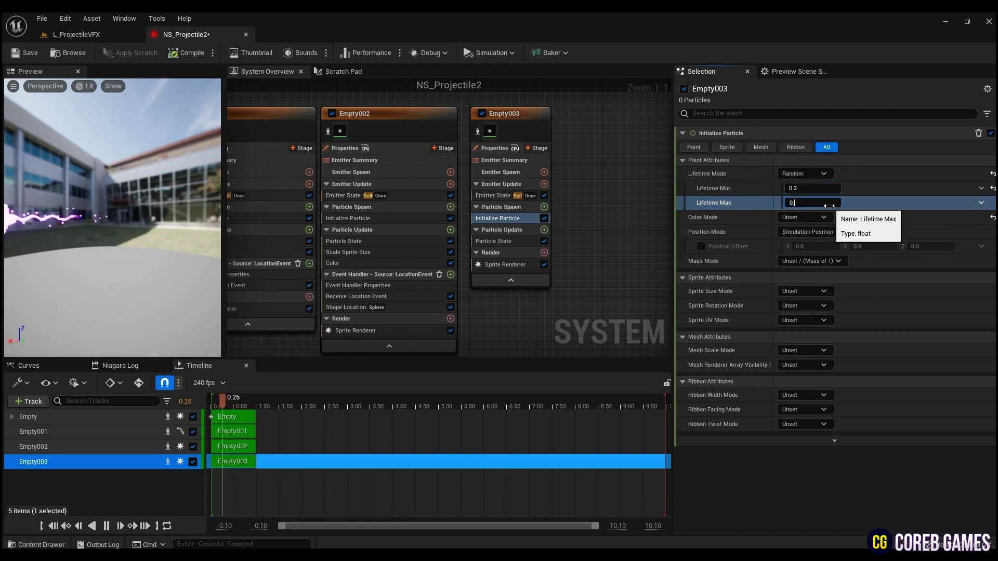
pyautogui.click(804, 291)
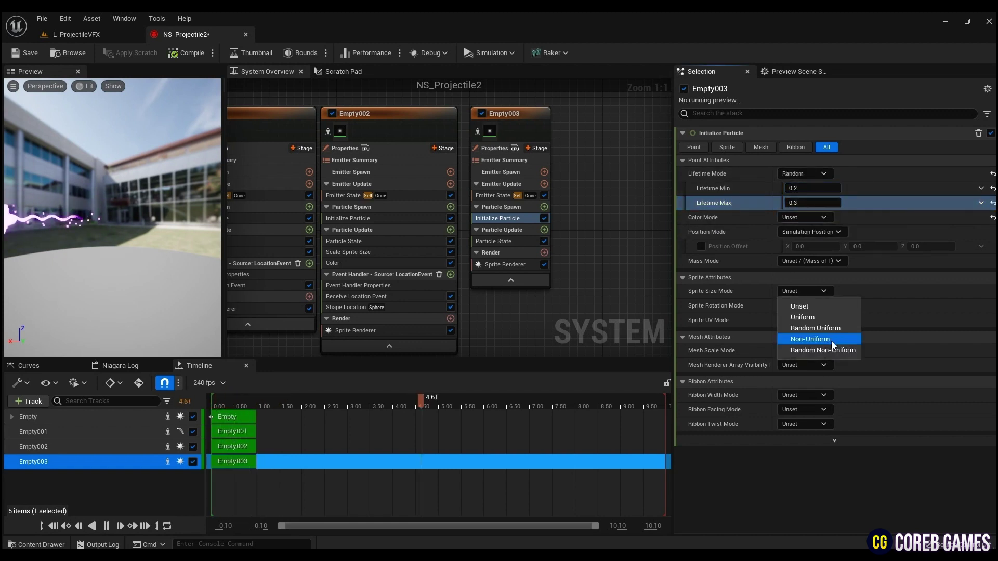
pyautogui.click(814, 350)
pyautogui.click(874, 307)
pyautogui.write('150')
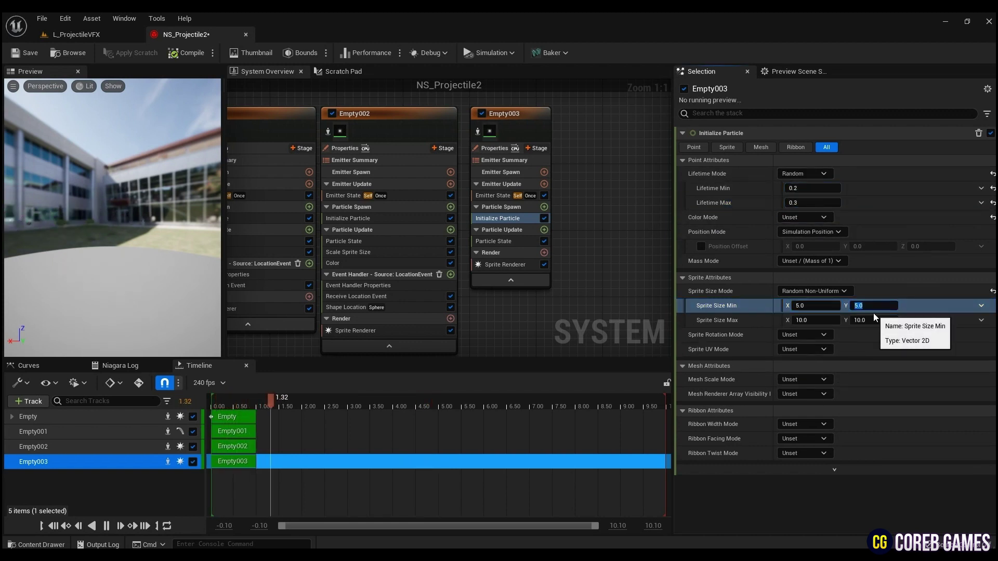
pyautogui.press('Tab')
pyautogui.press('Tab')
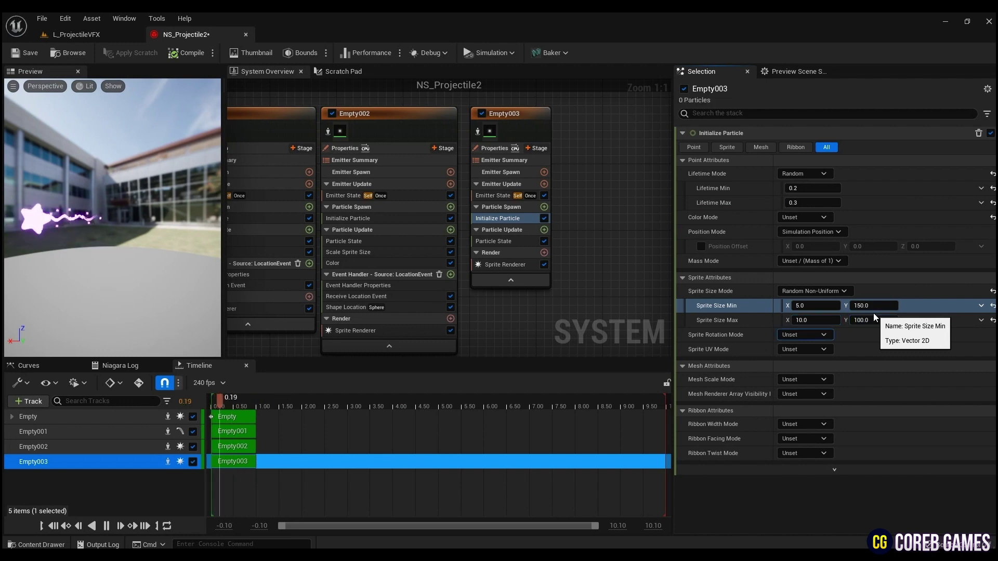
# Step: Enter 100 as the maximum sprite Y size and add an event handler stage to Empty003
pyautogui.write('100')
pyautogui.press('Tab')
pyautogui.moveTo(114, 282); pyautogui.dragTo(88, 285)
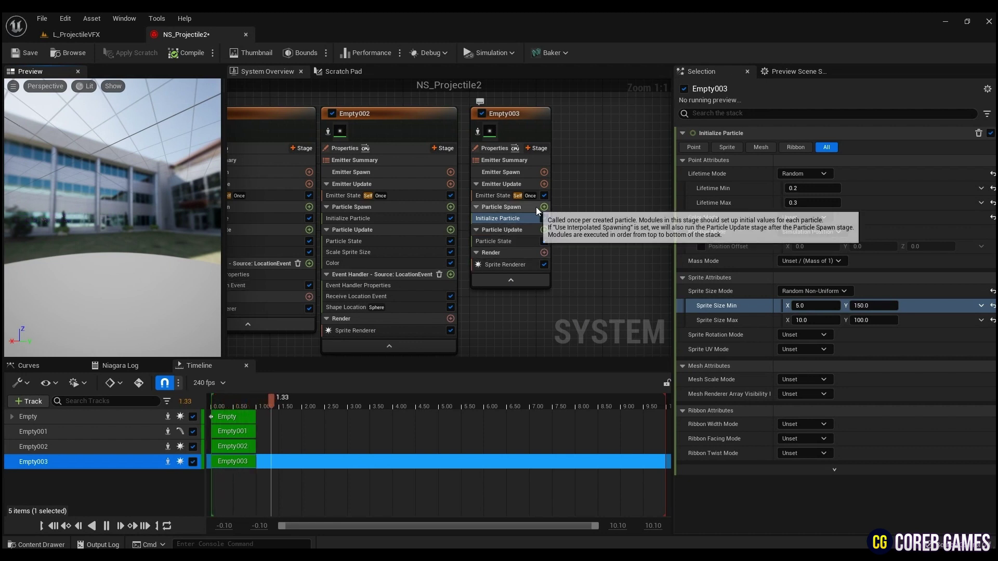
pyautogui.click(534, 150)
pyautogui.click(346, 192)
pyautogui.press('Home')
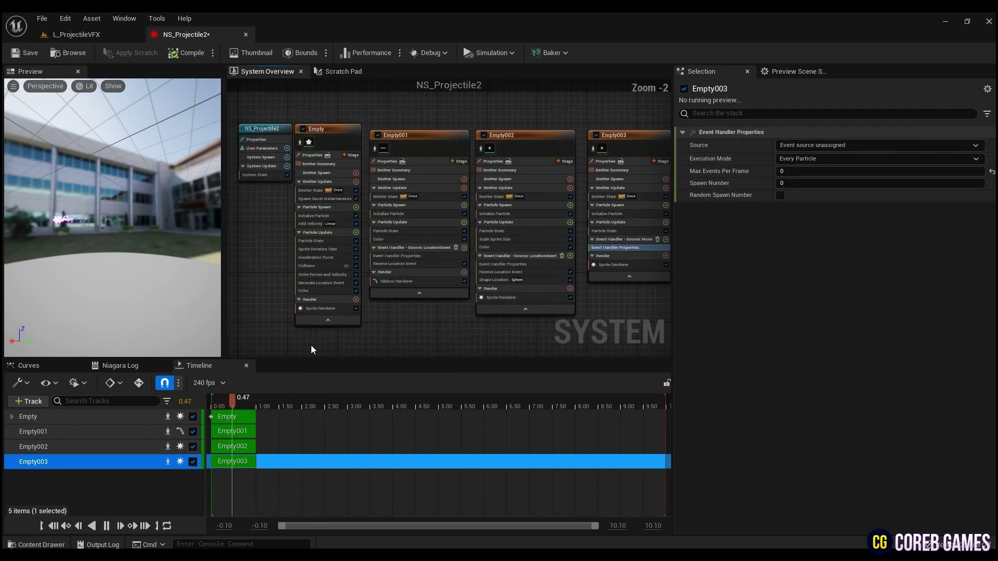
pyautogui.scroll(2, 311, 349)
# Step: Add a Generate Death Event module to the head emitter Empty's particle update
pyautogui.click(464, 192)
pyautogui.write('deat')
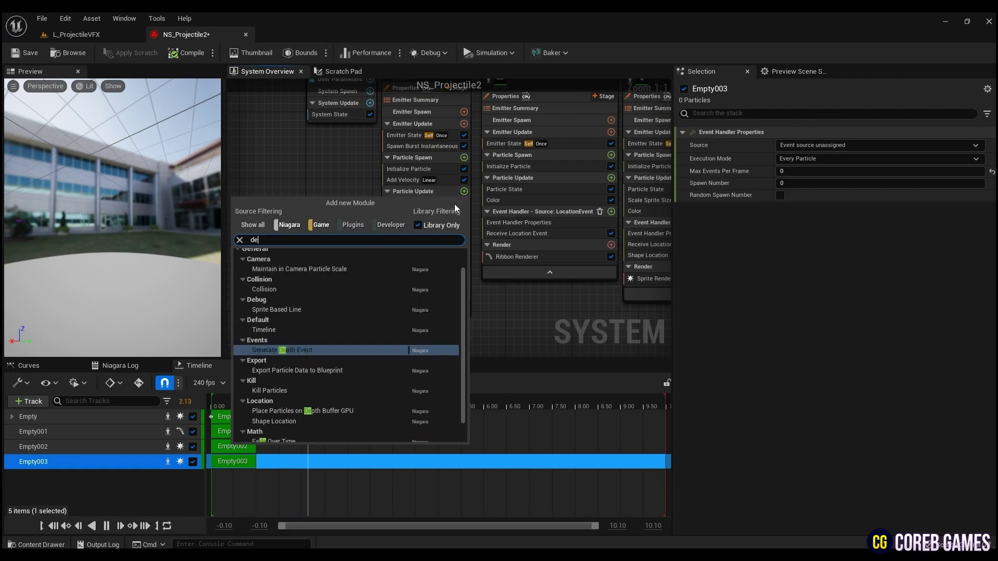
pyautogui.click(326, 264)
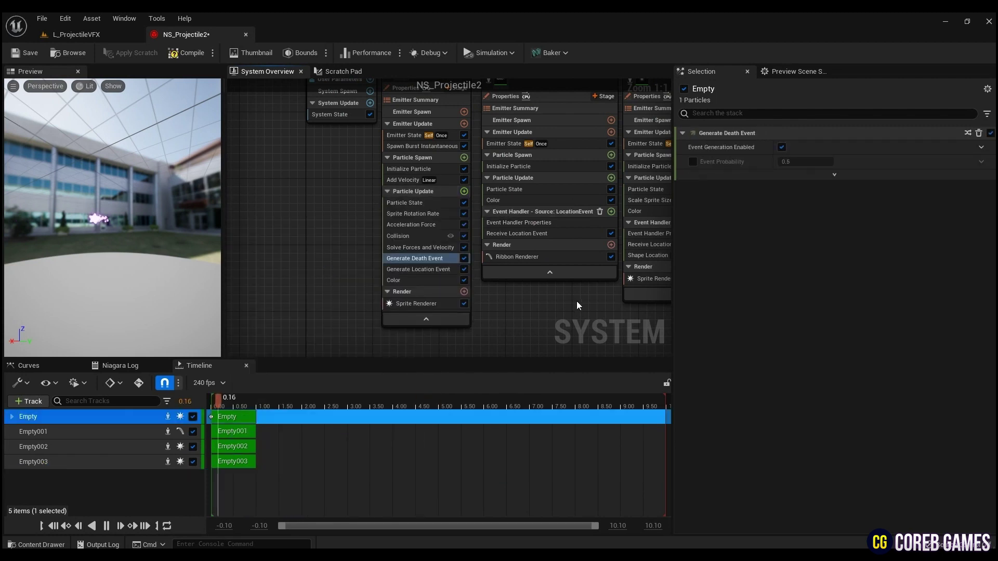
# Step: Set Empty003's event handler to Empty's DeathEvent, Spawned Particles mode, spawn number 30
pyautogui.click(485, 213)
pyautogui.click(853, 160)
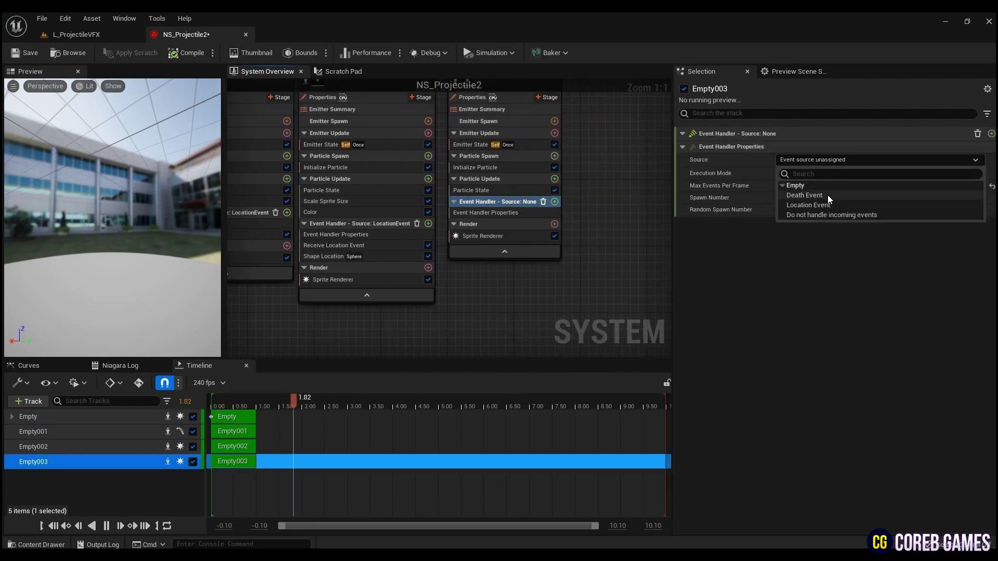
pyautogui.click(827, 195)
pyautogui.click(831, 173)
pyautogui.click(807, 193)
pyautogui.click(806, 198)
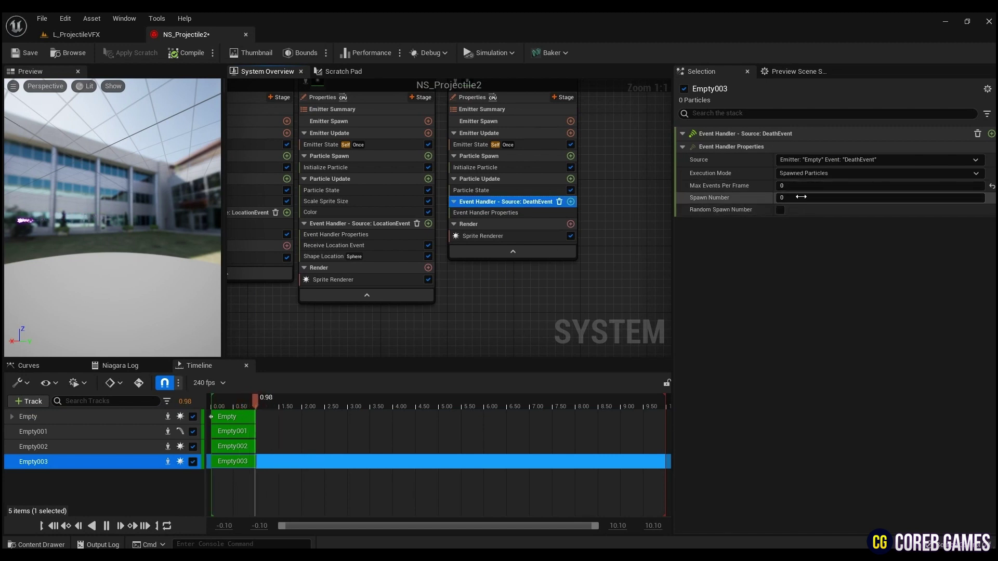
pyautogui.write('30')
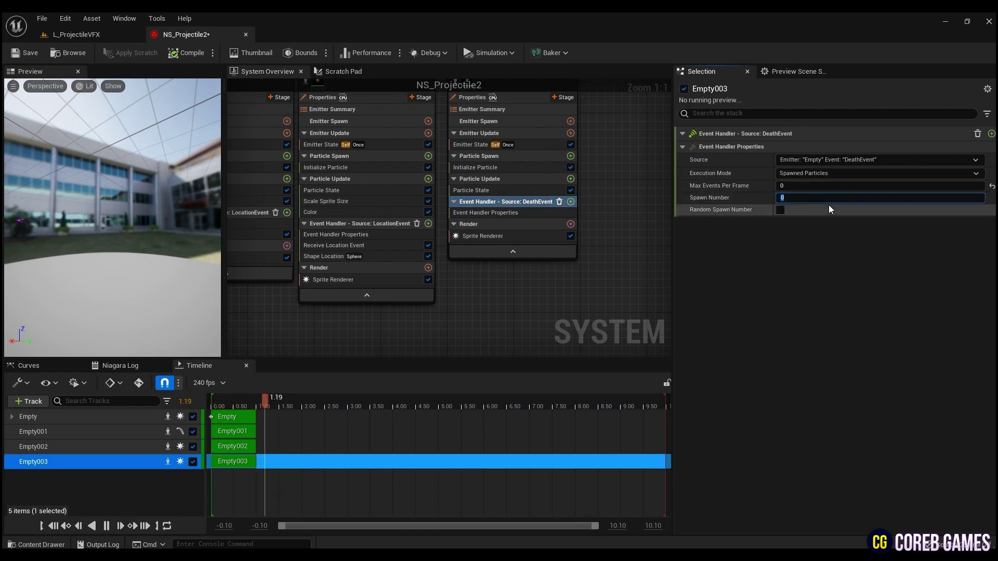
pyautogui.press('Return')
pyautogui.moveTo(55, 211); pyautogui.dragTo(63, 213)
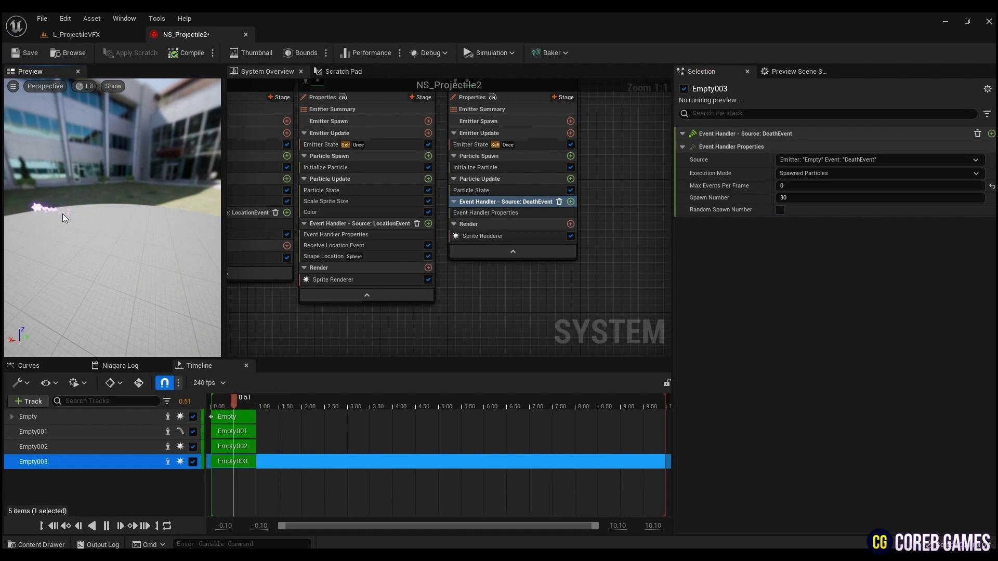
pyautogui.click(570, 201)
# Step: Add Receive Death Event to Empty003's event handler and bring up its sprite renderer settings
pyautogui.write('rec')
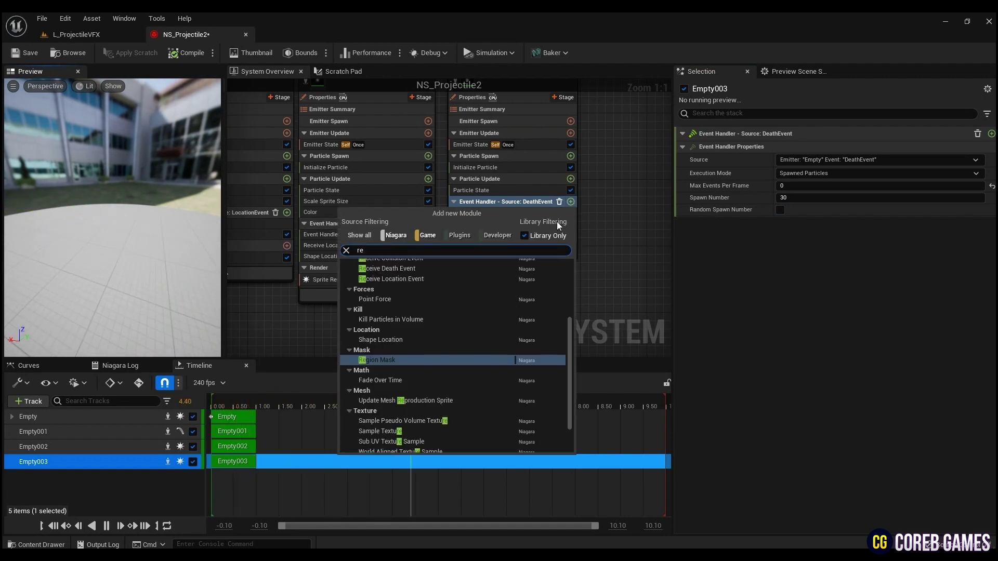
pyautogui.click(427, 315)
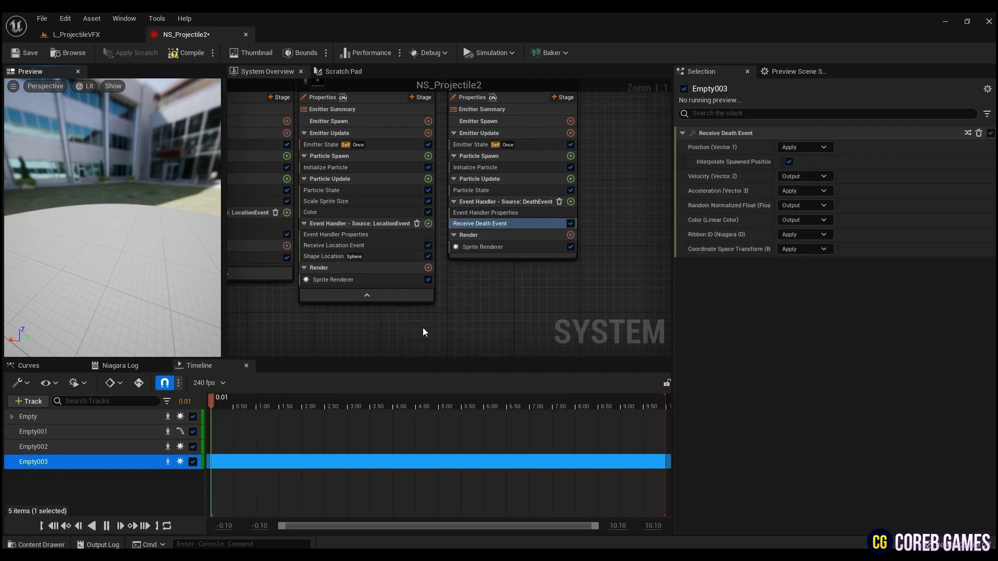
pyautogui.moveTo(186, 295); pyautogui.dragTo(744, 303)
pyautogui.click(501, 251)
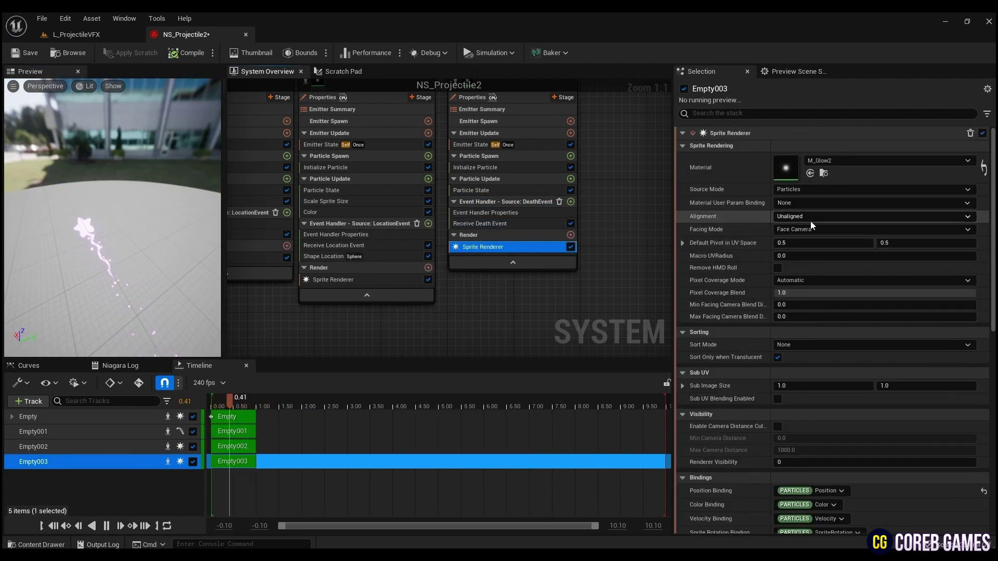
pyautogui.moveTo(612, 272); pyautogui.dragTo(614, 336, button='right')
pyautogui.moveTo(638, 275); pyautogui.dragTo(666, 248, button='right')
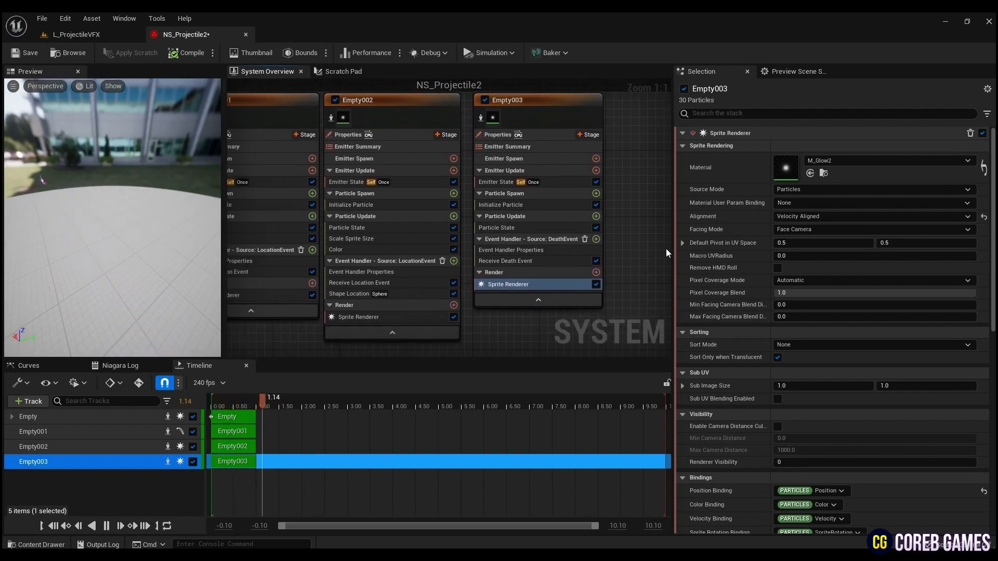
# Step: Add an Add Velocity spawn module with its Solve Forces and Velocity fix, in In Cone mode
pyautogui.click(596, 193)
pyautogui.click(413, 276)
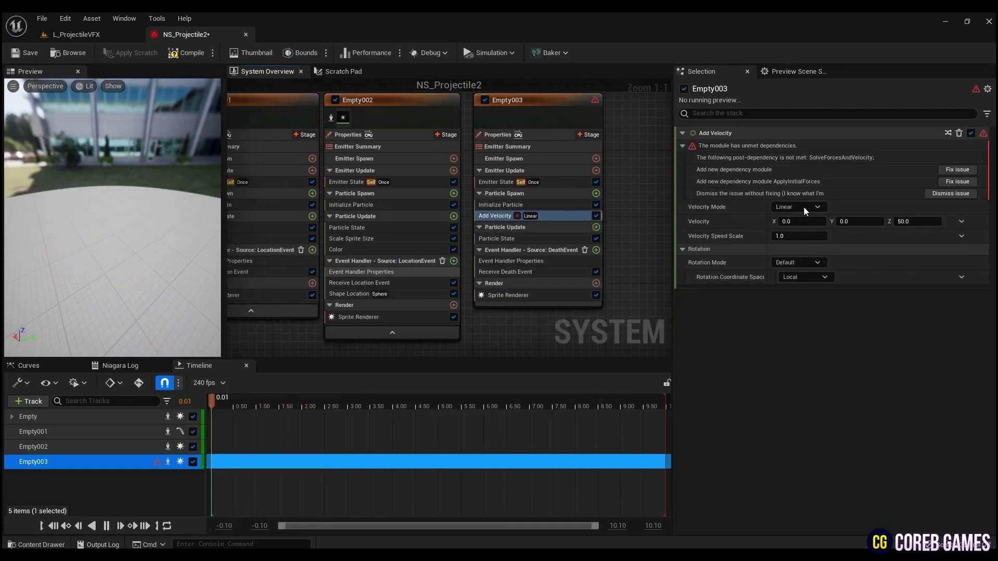
pyautogui.click(966, 171)
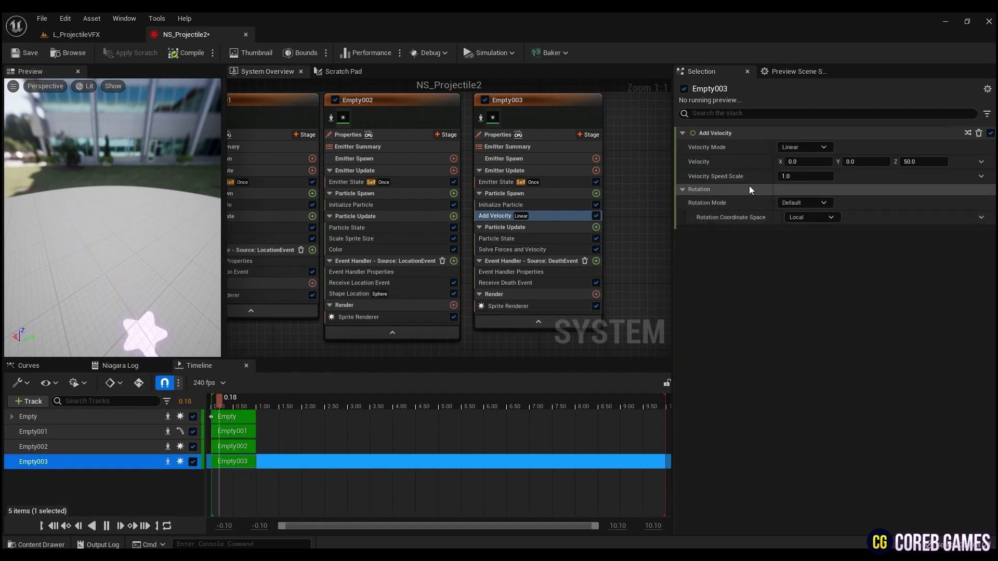
pyautogui.click(804, 147)
pyautogui.click(805, 165)
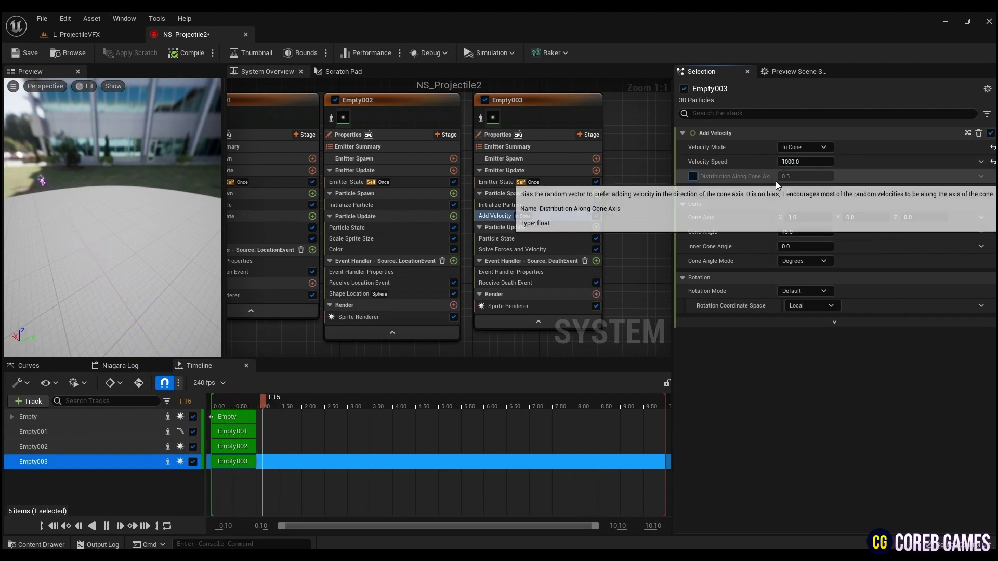
# Step: Set the velocity cone axis X to -1.0 and enter the cone angle
pyautogui.click(813, 218)
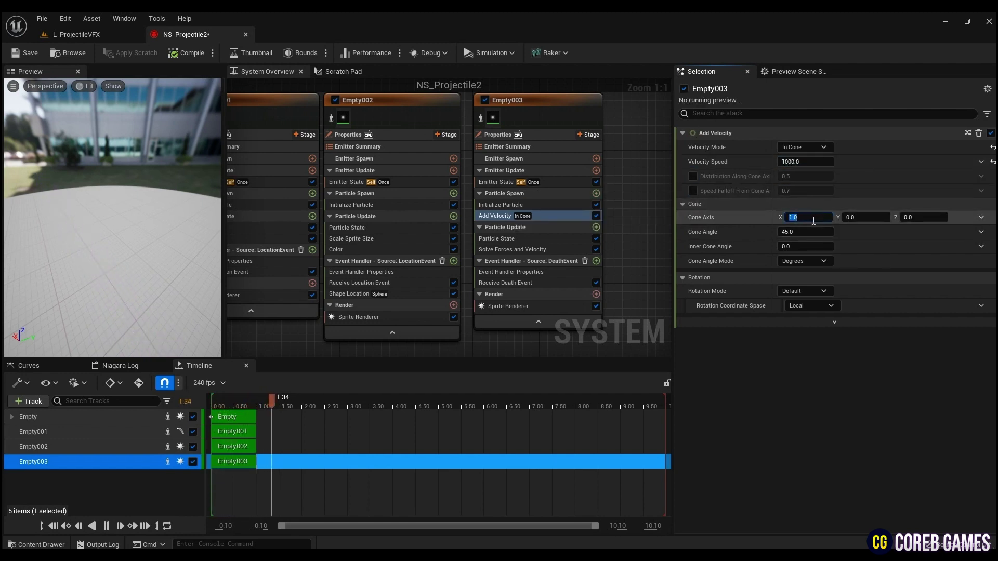
pyautogui.write('-1.0')
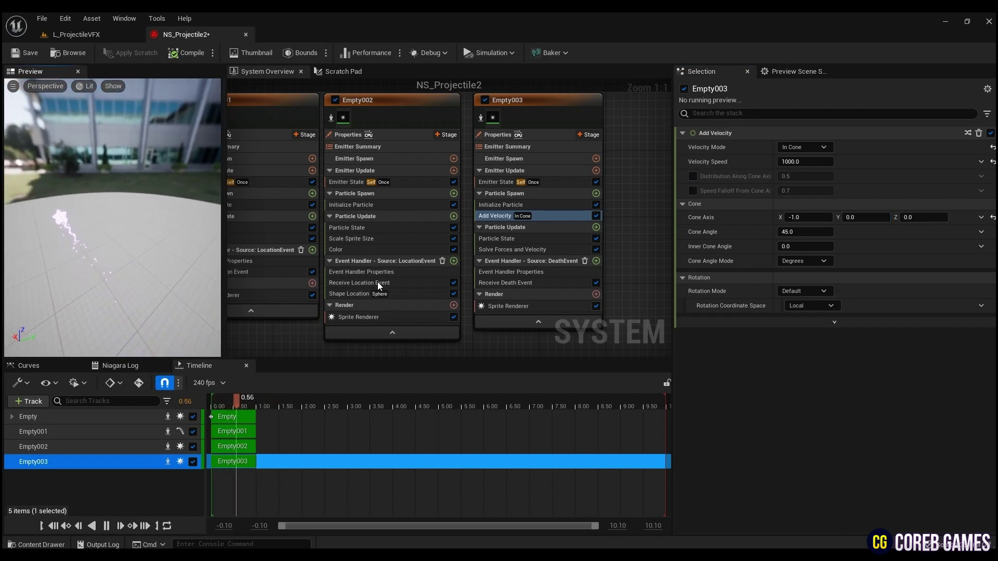
pyautogui.click(791, 233)
pyautogui.write('180')
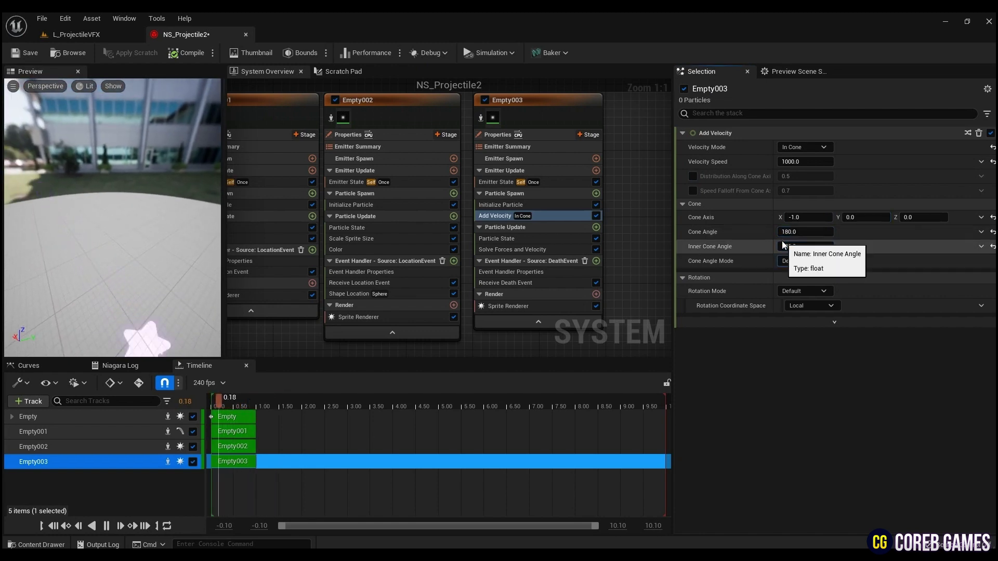
# Step: Add a Drag module to Empty003 with drag 2 and rotational drag turned off
pyautogui.click(596, 227)
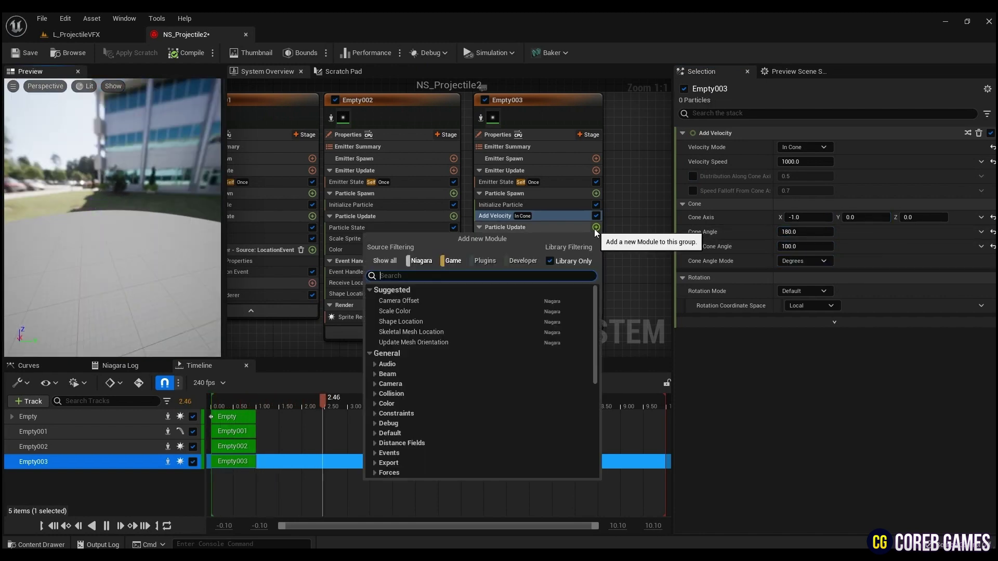
pyautogui.write('dra')
pyautogui.click(463, 319)
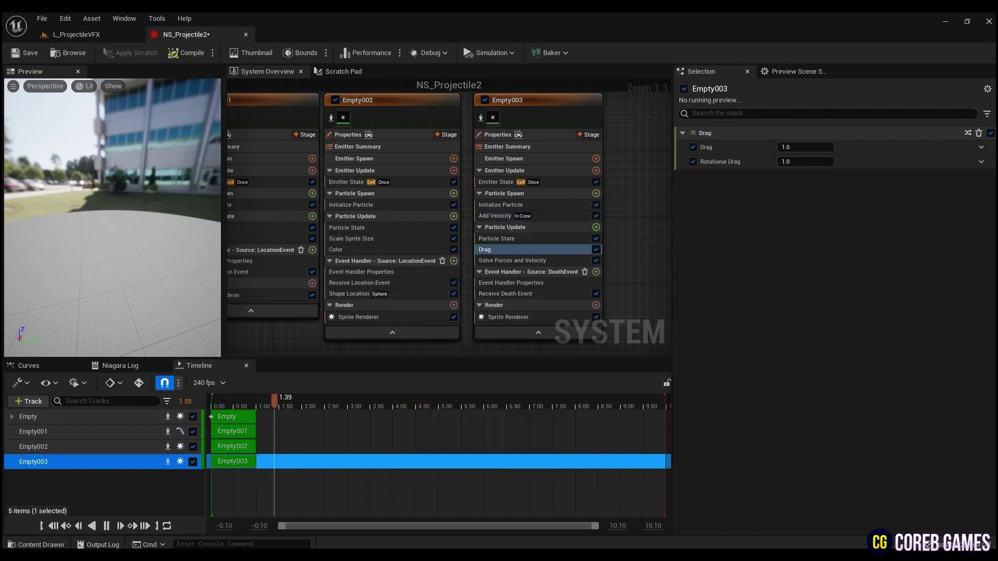
pyautogui.click(693, 161)
pyautogui.click(785, 148)
pyautogui.write('2')
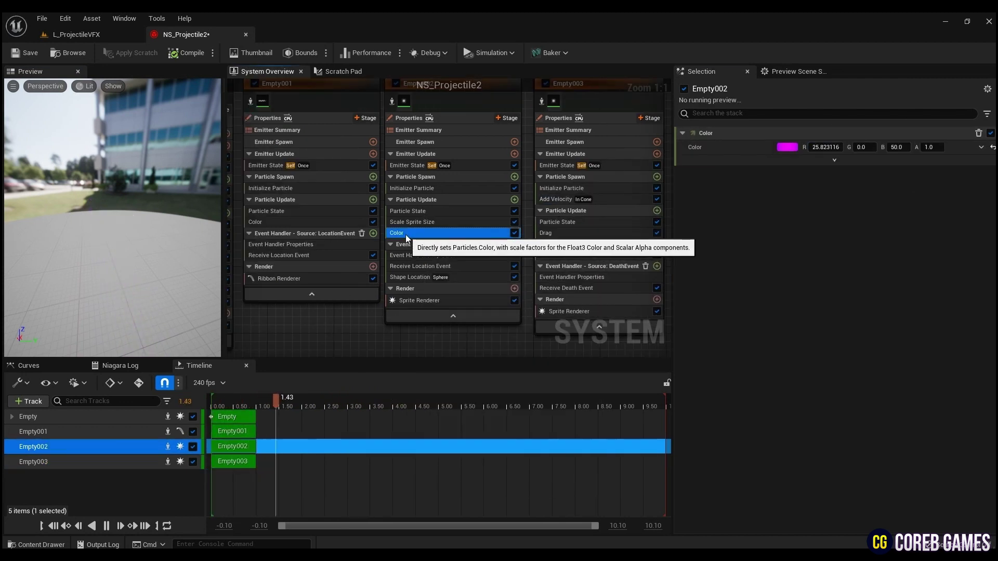
# Step: Replace Empty003's Color module with a copy of Empty002's Color module
pyautogui.rightClick(406, 234)
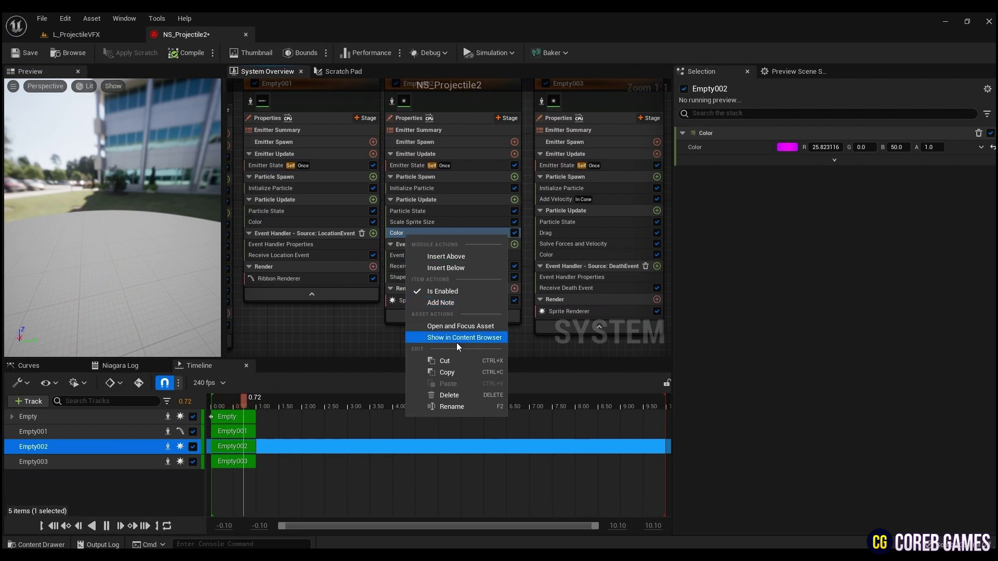
pyautogui.click(449, 373)
pyautogui.click(566, 253)
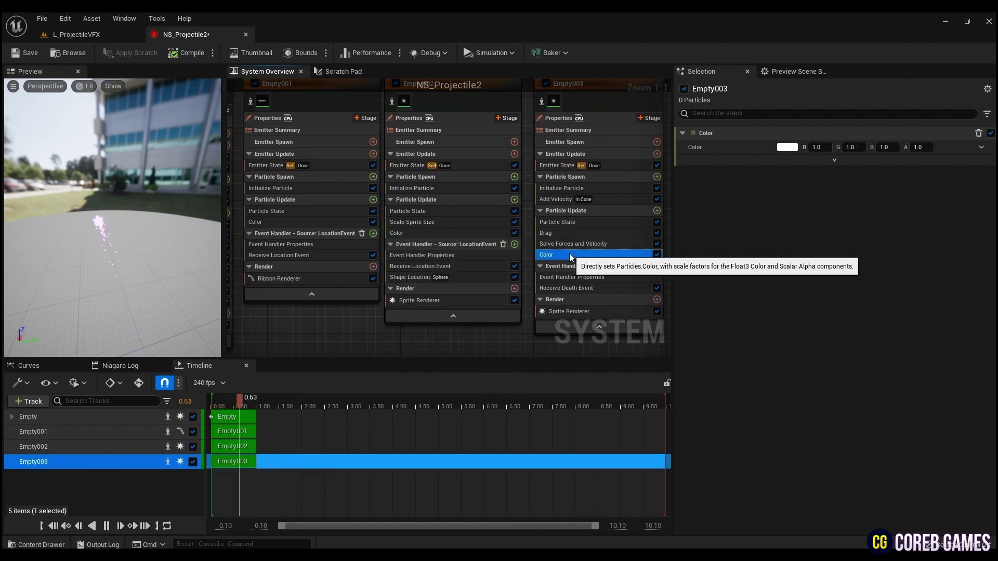
pyautogui.press('Delete')
pyautogui.rightClick(566, 248)
pyautogui.click(607, 395)
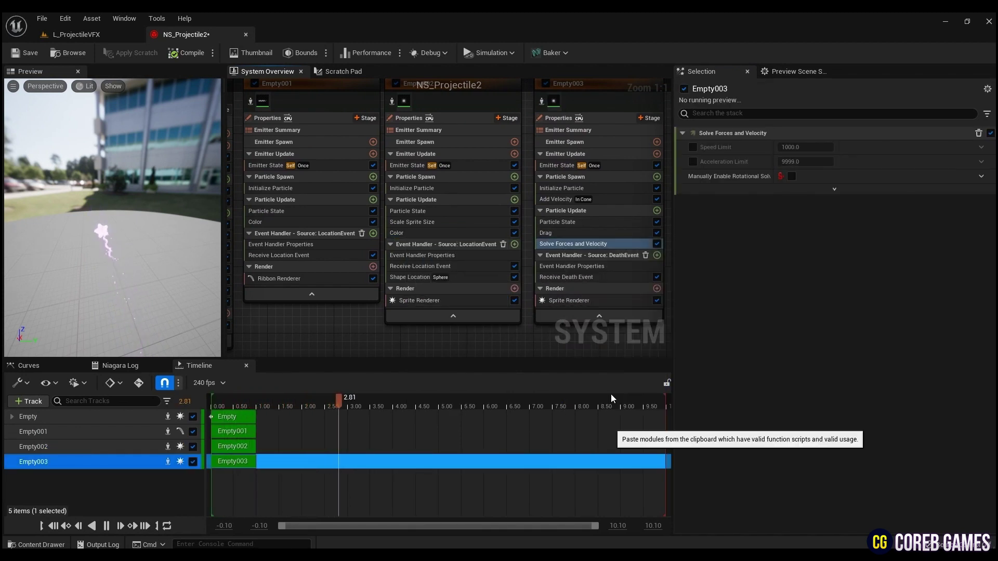
# Step: Add Scale Sprite Size with a shrinking curve to Empty003, then save NS_Projectile2
pyautogui.moveTo(64, 236); pyautogui.dragTo(64, 236)
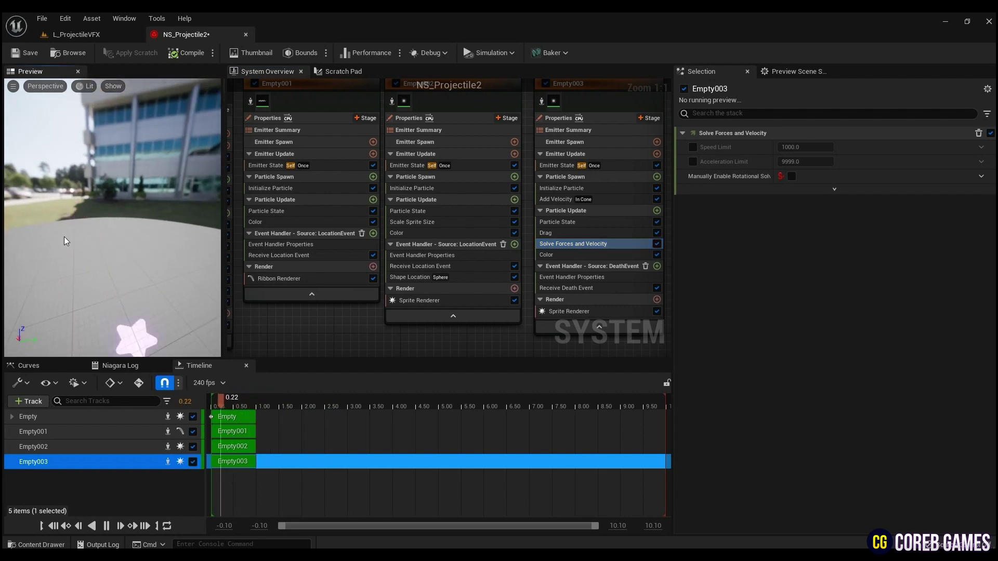
pyautogui.click(564, 186)
pyautogui.write('sc')
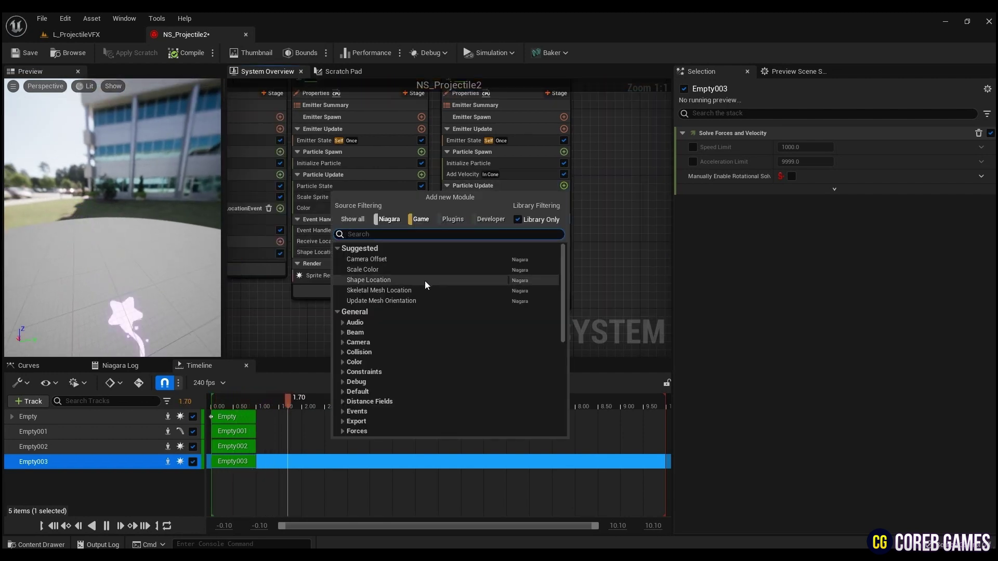
pyautogui.scroll(-2, 378, 413)
pyautogui.click(379, 412)
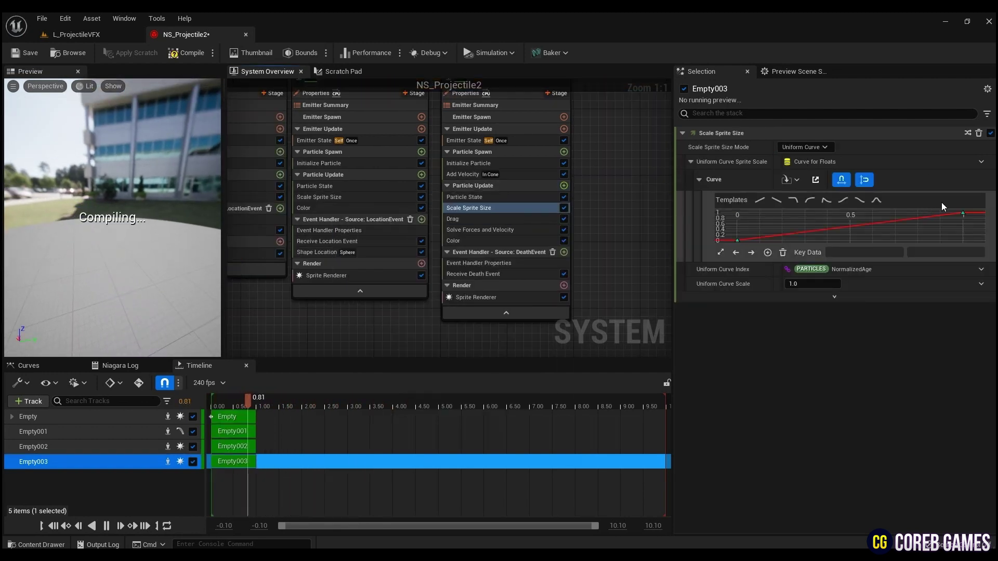
pyautogui.click(778, 200)
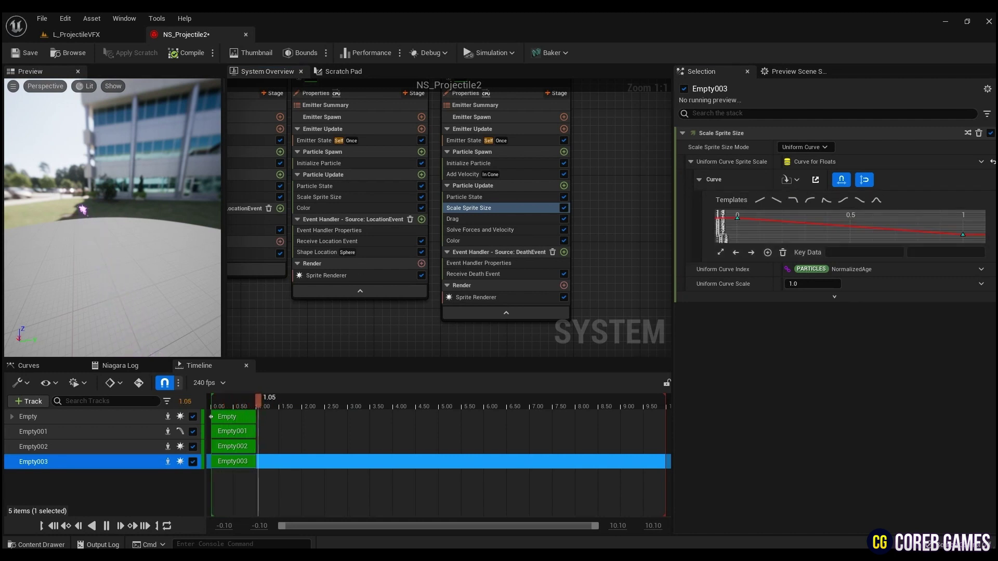
pyautogui.click(24, 53)
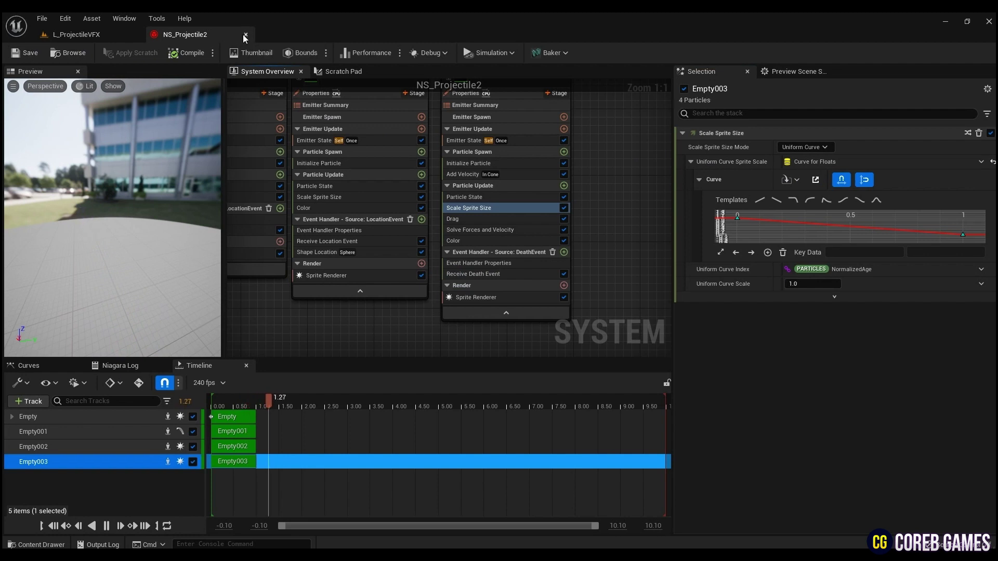
# Step: Close the NS_Projectile2 editor to return to the L_ProjectileVFX level
pyautogui.click(67, 52)
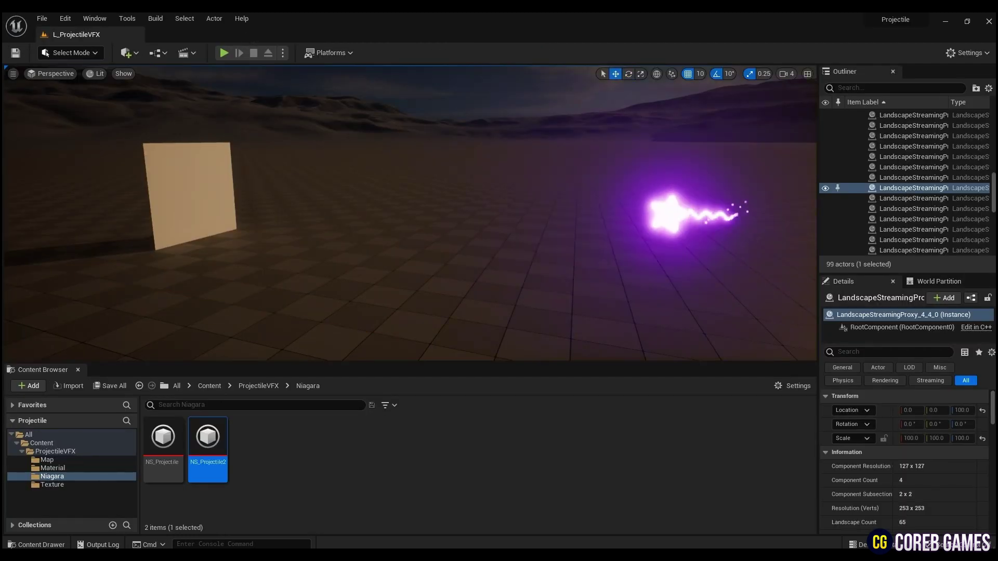